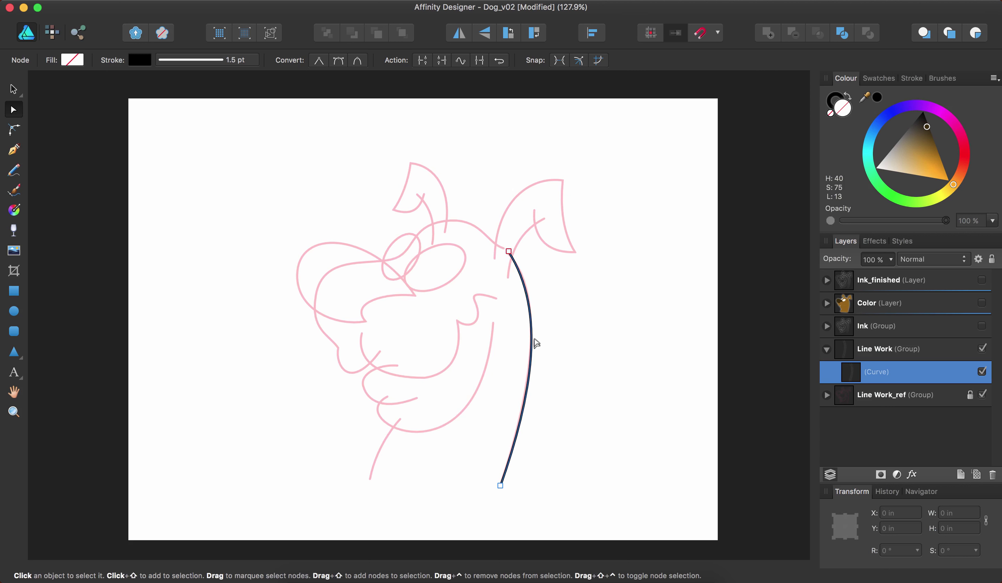
# With the Pen tool, draw an open path of straight segments along the sketched head profile, from behind the forehead around the muzzle to the chin
pyautogui.click(538, 351)
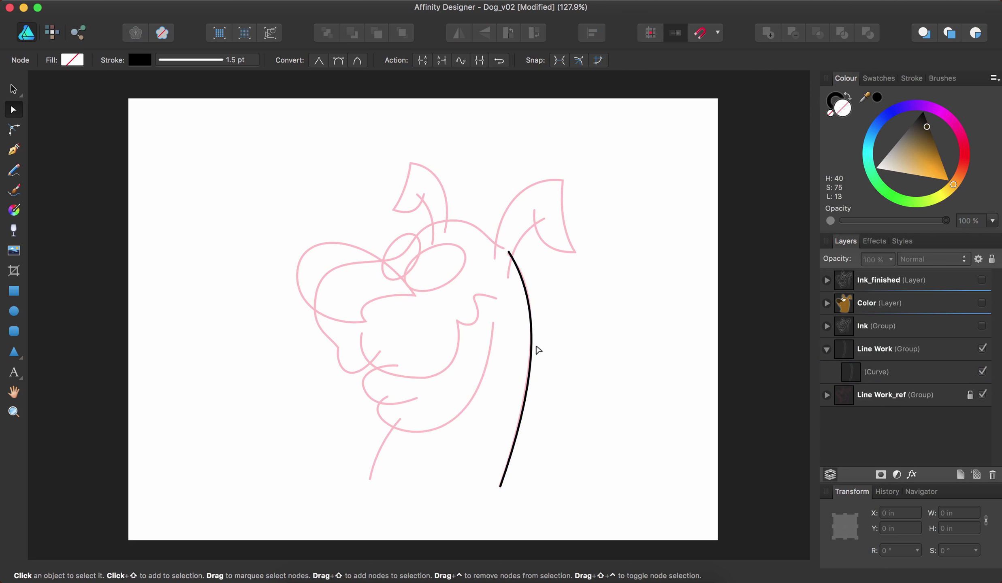
pyautogui.press('p')
pyautogui.click(855, 368)
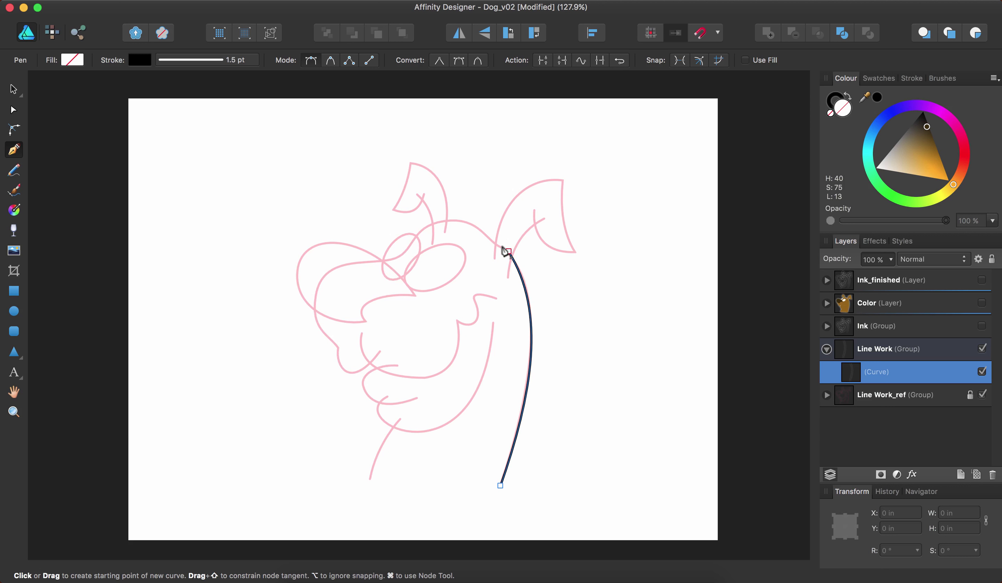
pyautogui.click(502, 246)
pyautogui.click(444, 220)
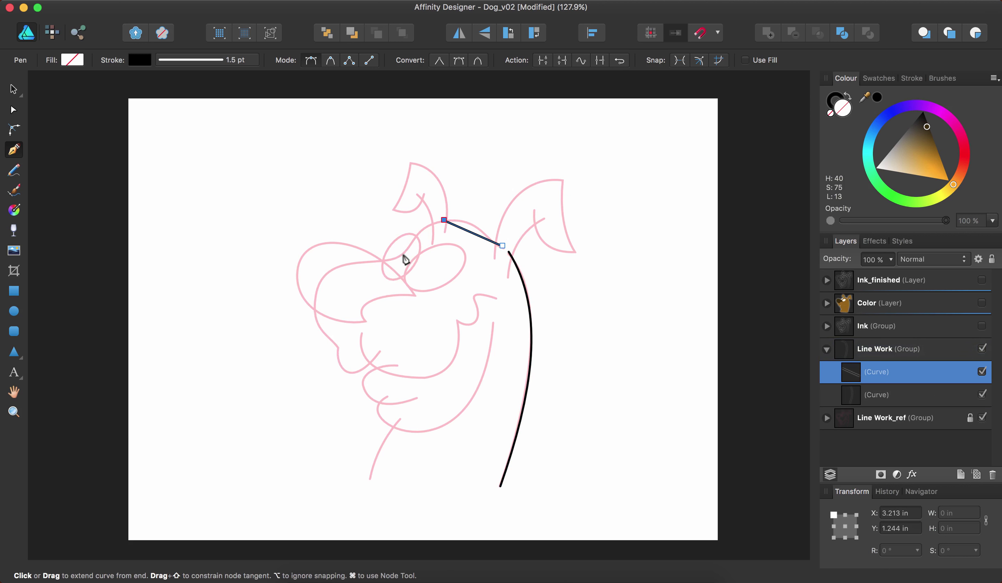
pyautogui.click(404, 254)
pyautogui.click(316, 288)
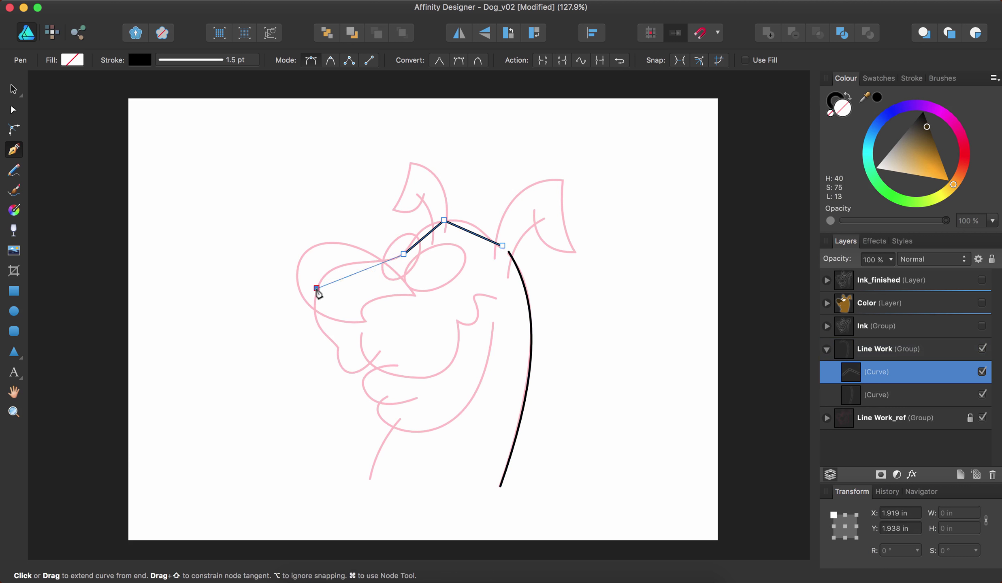
pyautogui.click(339, 348)
pyautogui.click(380, 350)
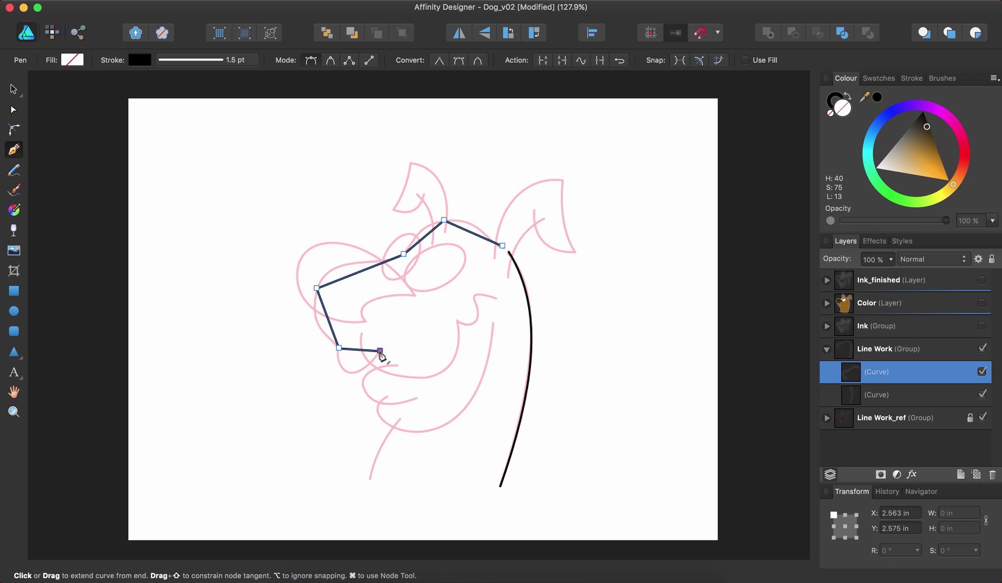
# Bend each straight segment of the head profile path to follow the pink sketch over the forehead, muzzle, lip and chin
pyautogui.press('a')
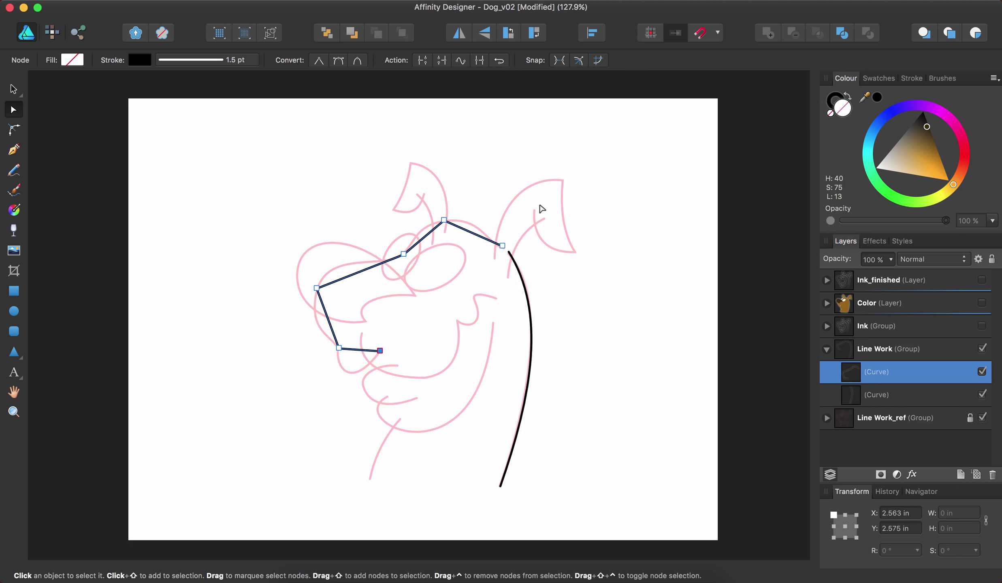
pyautogui.scroll(3, 432, 277)
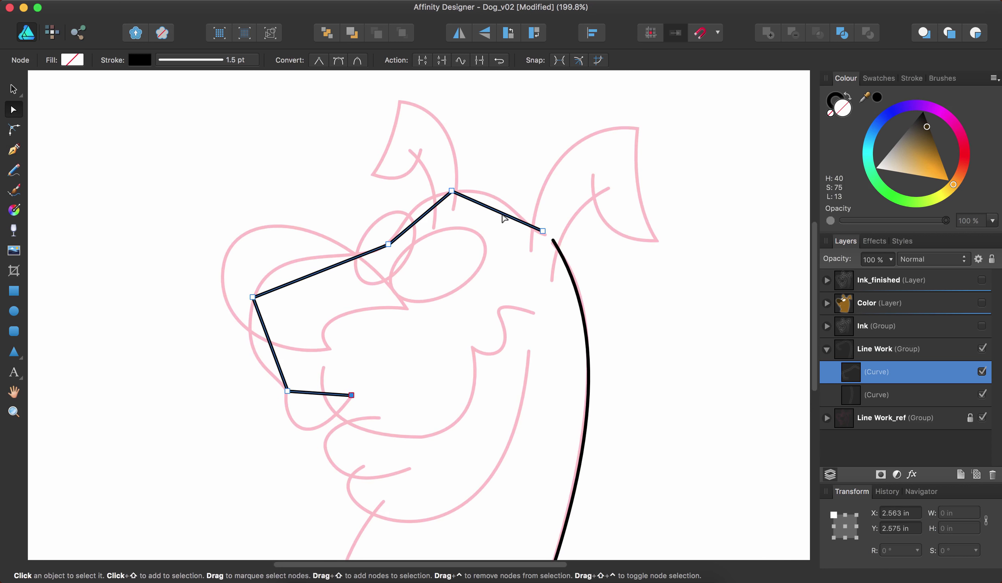
pyautogui.moveTo(505, 214); pyautogui.dragTo(407, 207)
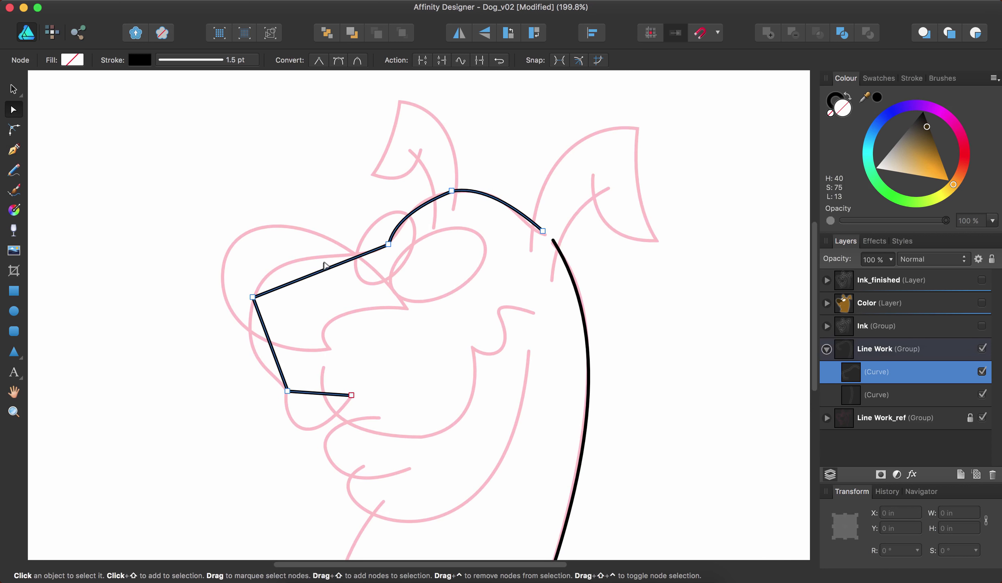
pyautogui.moveTo(316, 278); pyautogui.dragTo(295, 263)
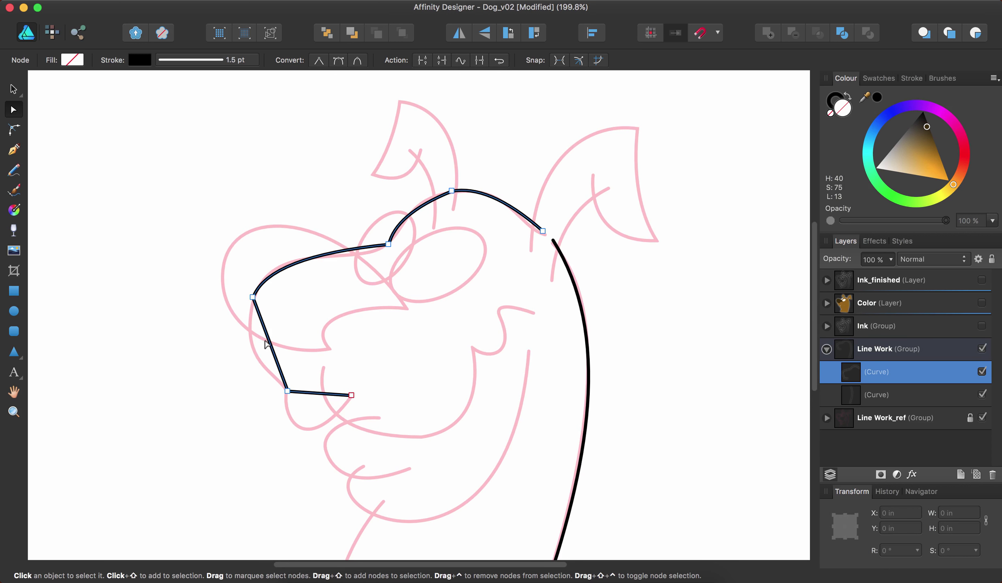
pyautogui.moveTo(266, 345); pyautogui.dragTo(256, 350)
pyautogui.moveTo(334, 396); pyautogui.dragTo(315, 429)
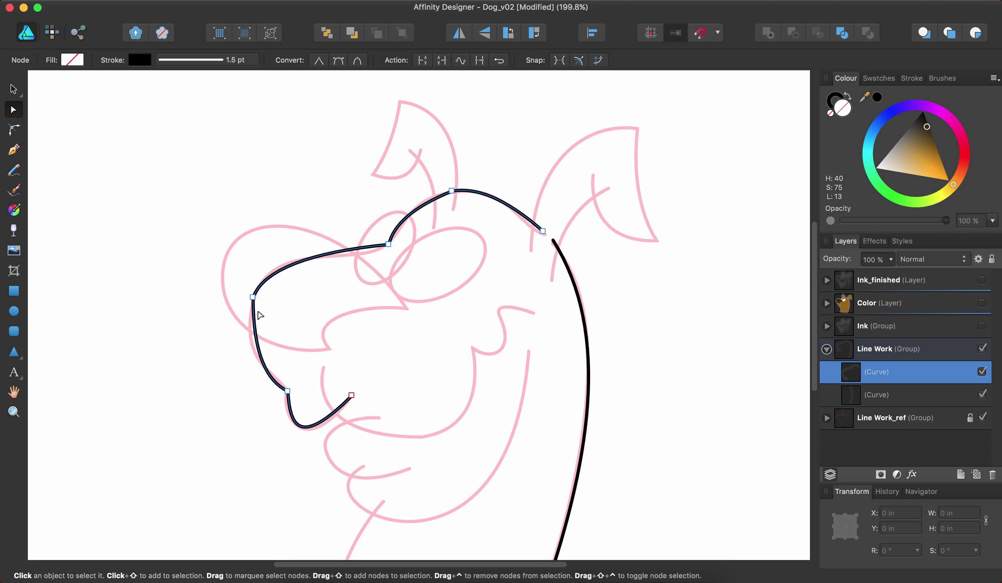
# Convert the muzzle front, brow and head-top nodes of the profile curve to smooth nodes
pyautogui.click(253, 297)
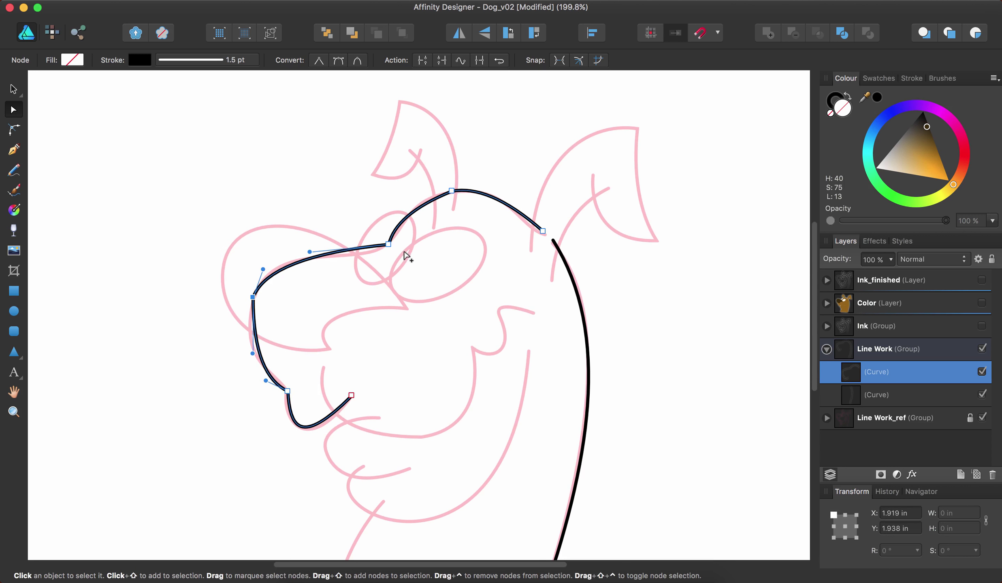
pyautogui.keyDown('shift'); pyautogui.click(388, 245); pyautogui.keyUp('shift')
pyautogui.keyDown('shift'); pyautogui.click(452, 191); pyautogui.keyUp('shift')
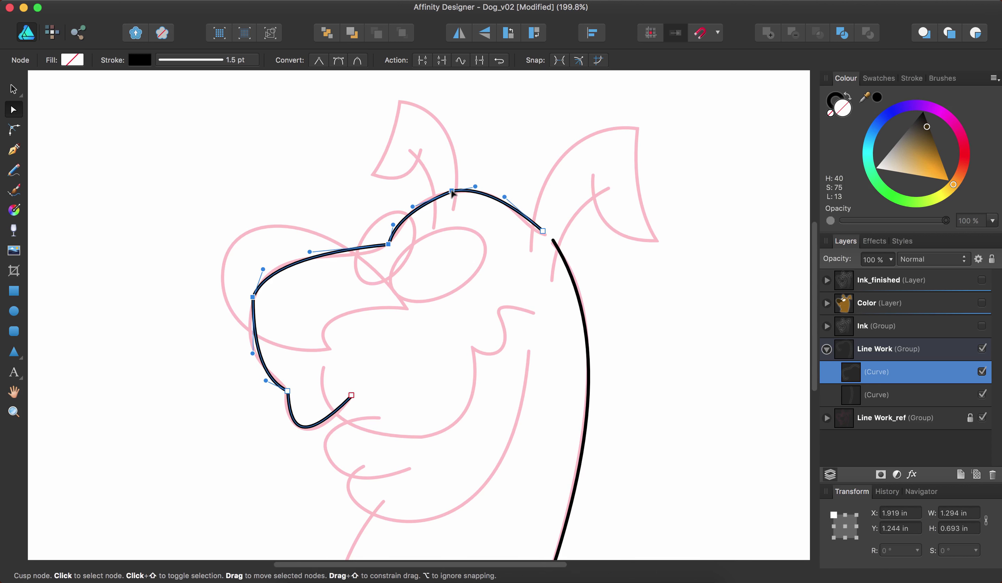
pyautogui.click(338, 61)
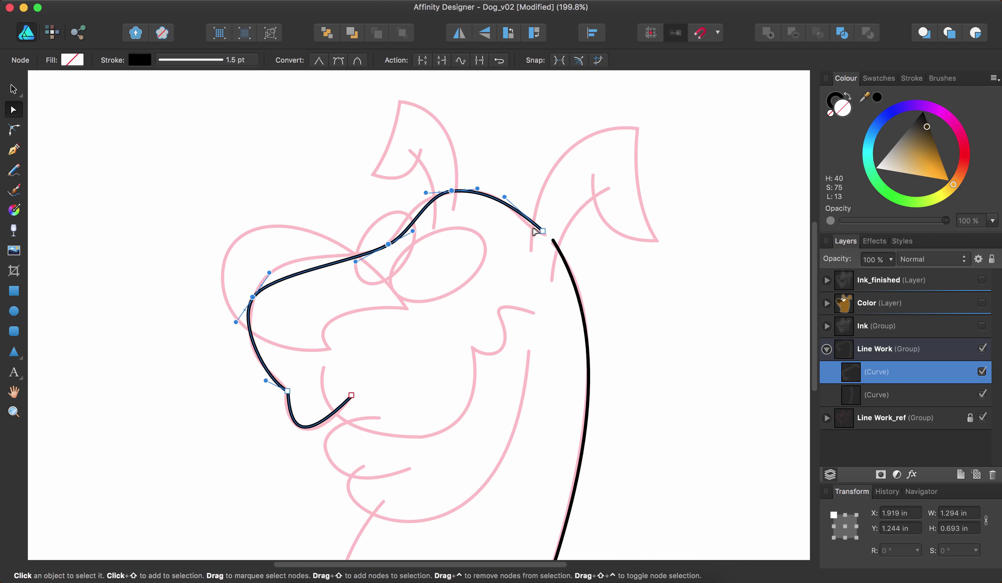
# Adjust the end node near the neck and the head-top and brow nodes and handles to match the sketched forehead
pyautogui.click(545, 235)
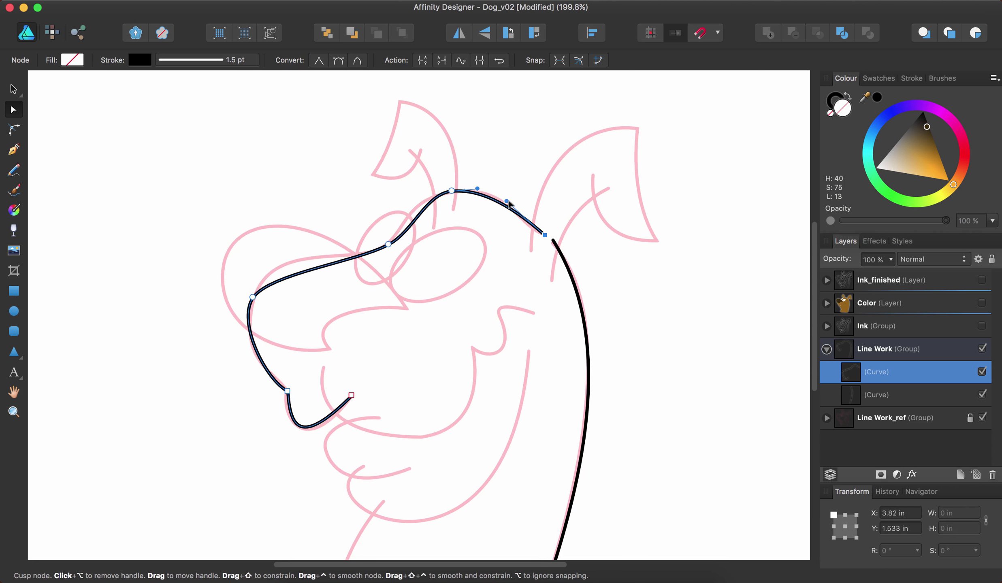
pyautogui.moveTo(507, 201); pyautogui.dragTo(524, 231)
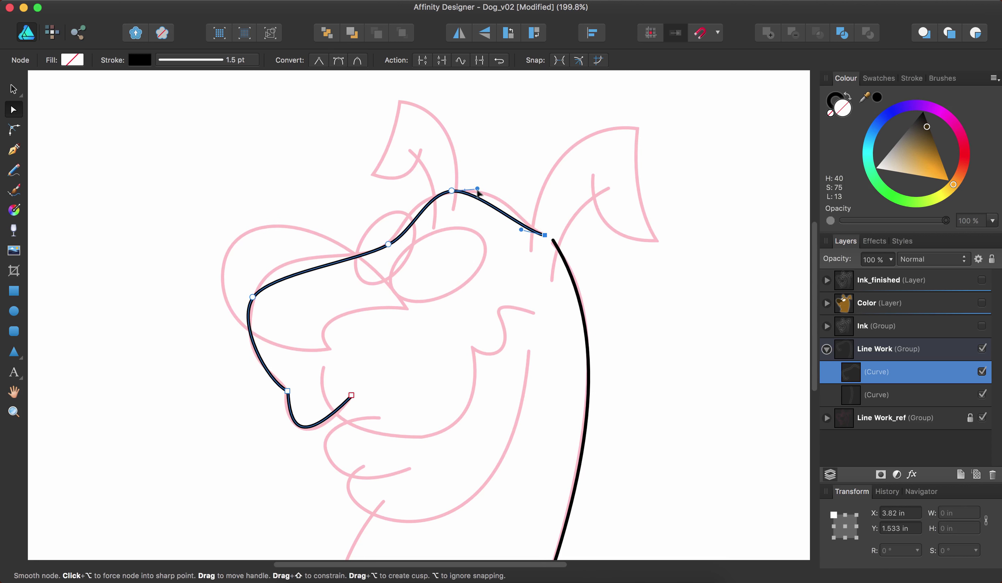
pyautogui.moveTo(477, 188); pyautogui.dragTo(509, 188)
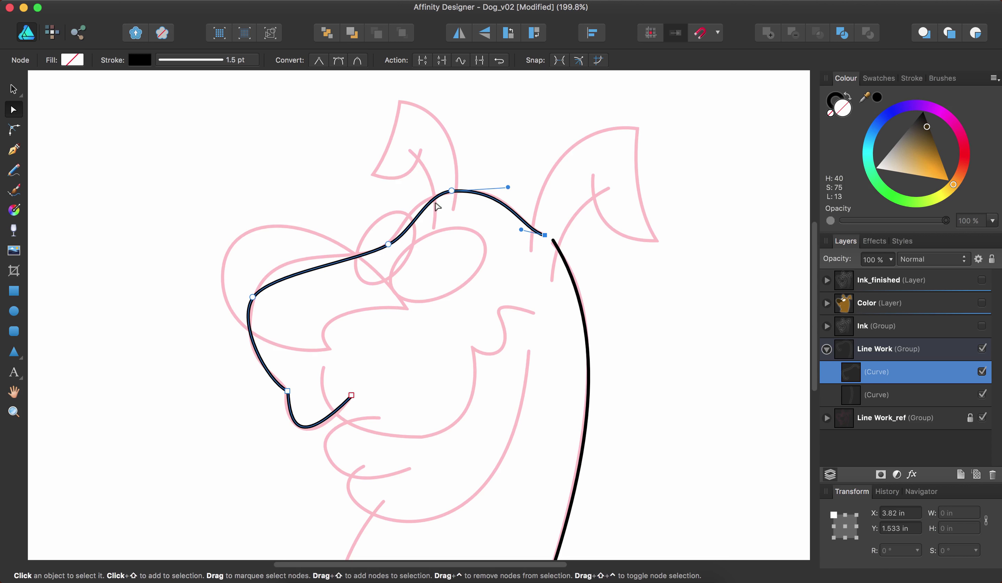
pyautogui.click(452, 191)
pyautogui.moveTo(429, 195); pyautogui.dragTo(413, 196)
pyautogui.moveTo(388, 244); pyautogui.dragTo(403, 237)
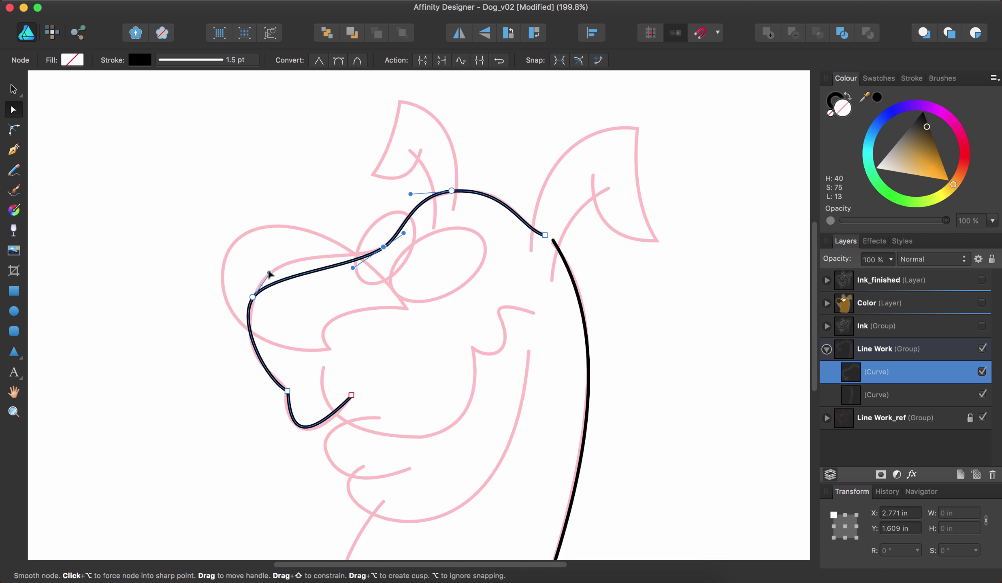
# Refine the handles at the muzzle front and the cusp node above the chin so the profile curve matches the sketch
pyautogui.moveTo(270, 273); pyautogui.dragTo(280, 236)
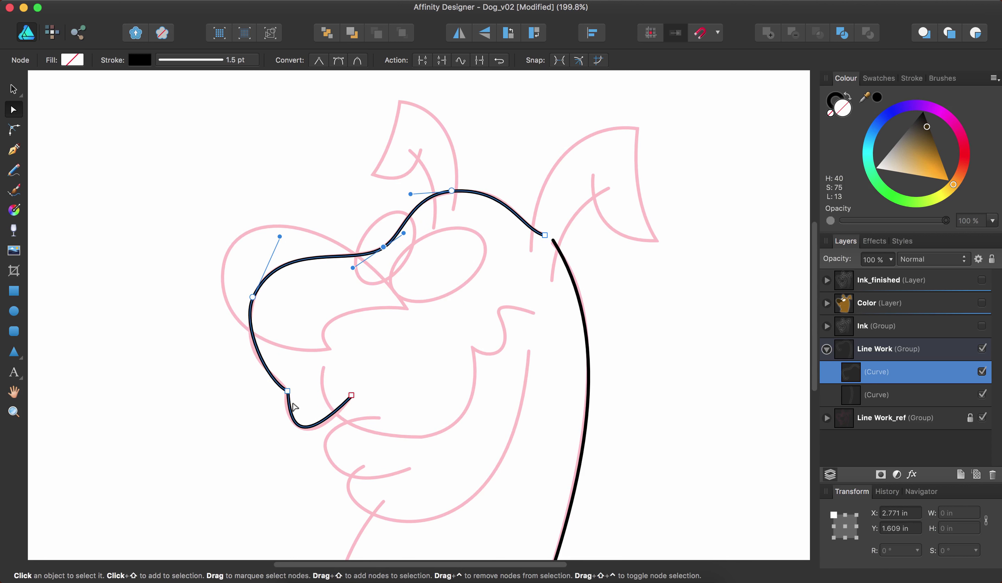
pyautogui.moveTo(288, 392); pyautogui.dragTo(258, 377)
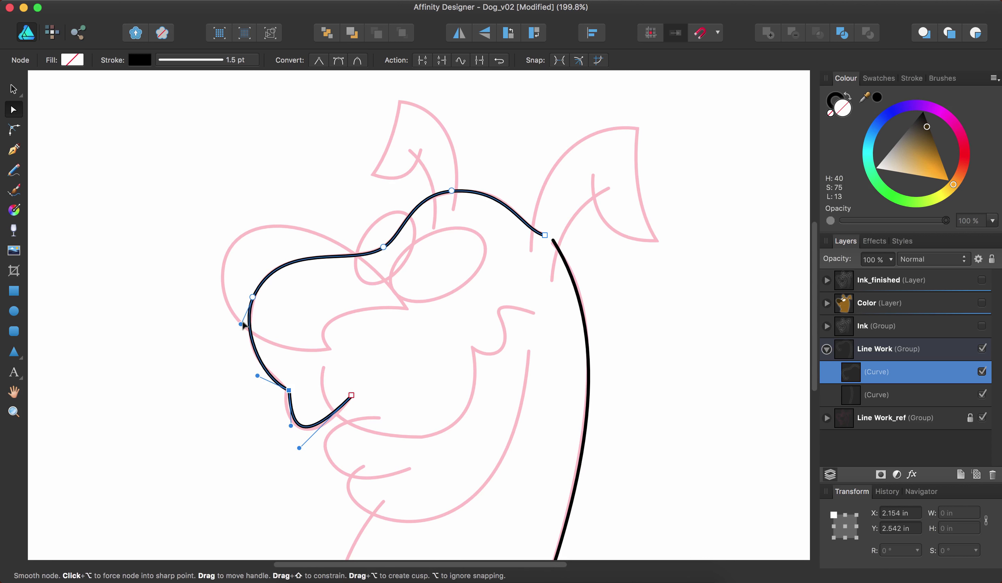
pyautogui.moveTo(241, 324); pyautogui.dragTo(233, 302)
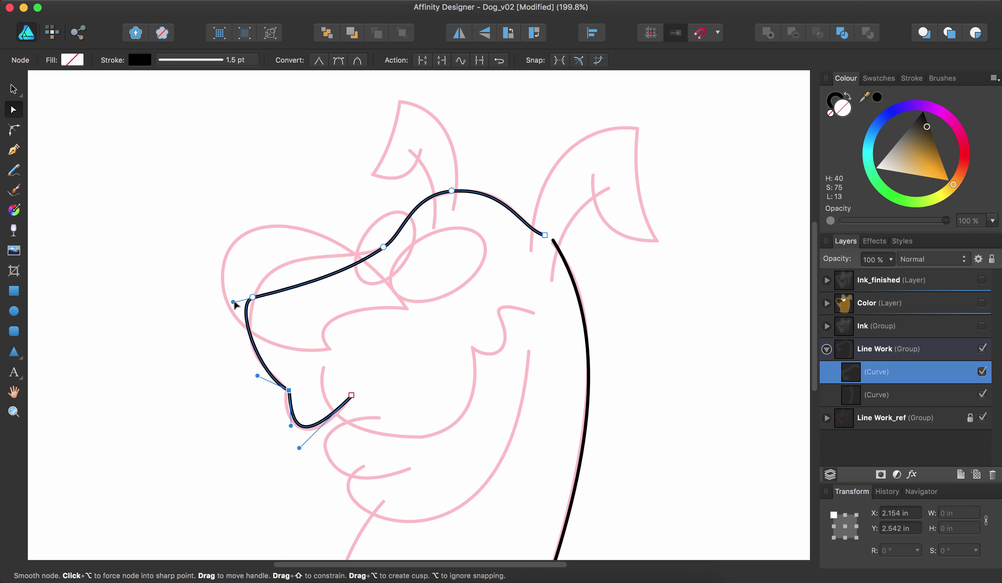
pyautogui.press('super+z')
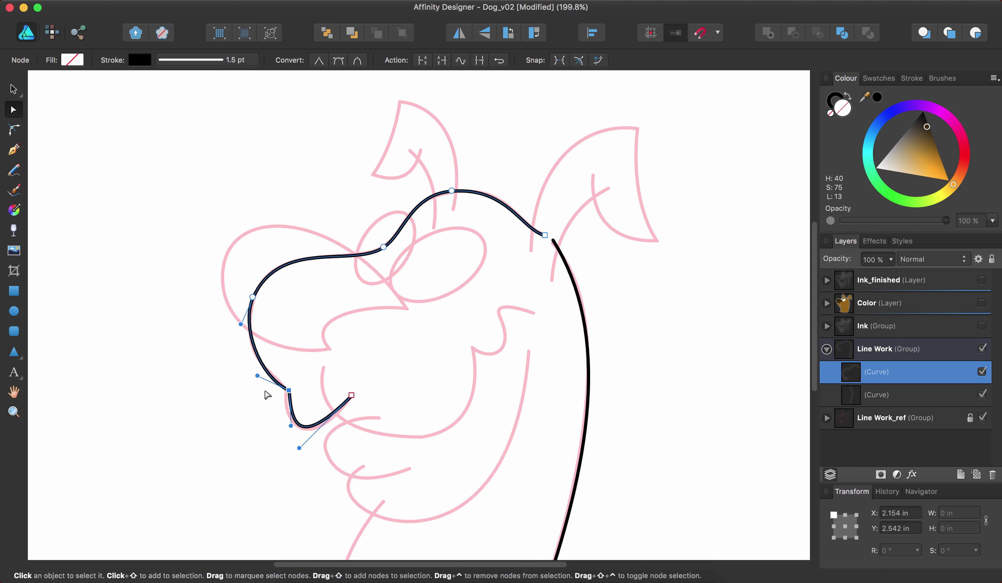
pyautogui.moveTo(298, 406); pyautogui.dragTo(310, 454)
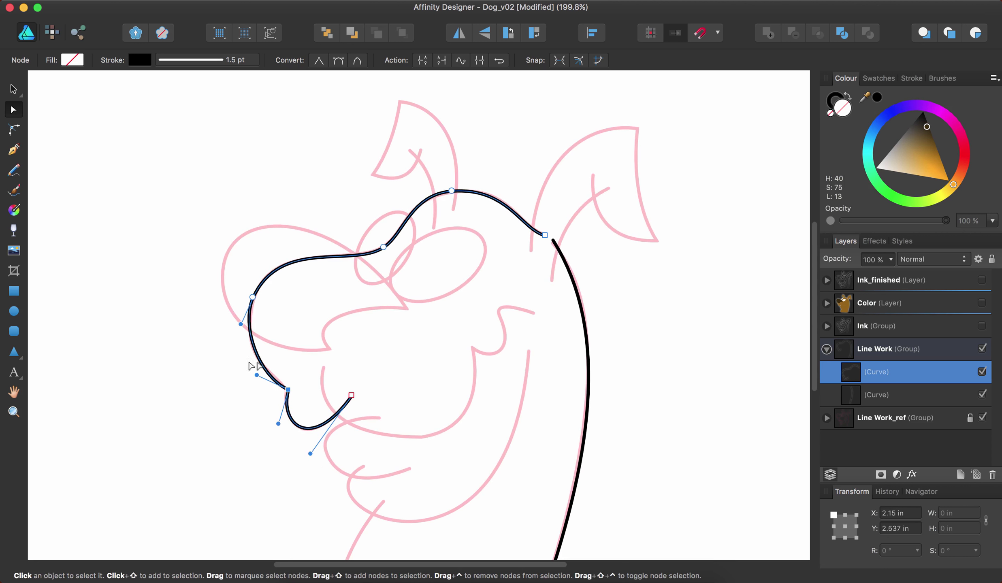
pyautogui.moveTo(288, 390); pyautogui.dragTo(261, 374)
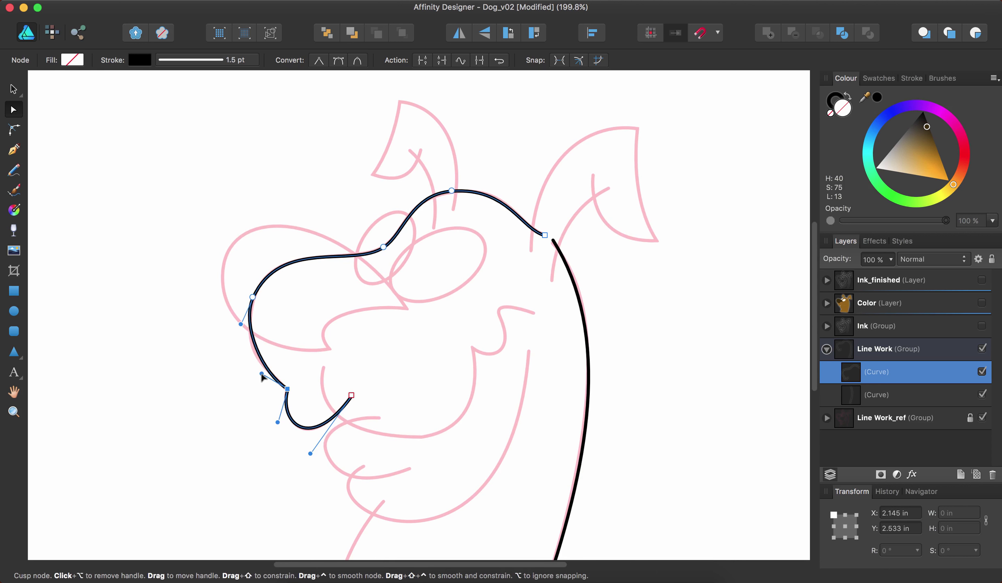
pyautogui.moveTo(241, 324); pyautogui.dragTo(237, 332)
pyautogui.press('super+0')
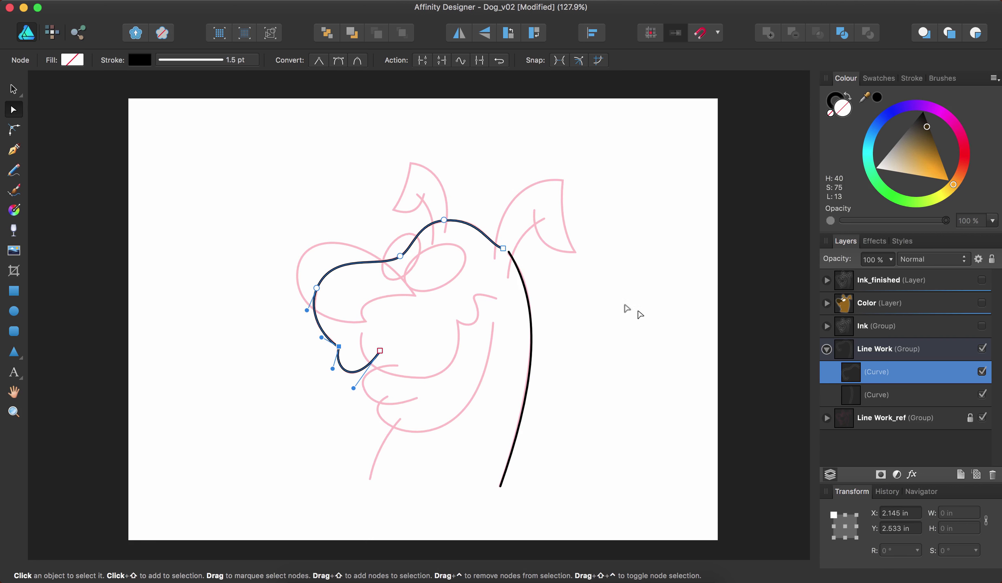
# Trace the right ear's outline with a new pen path and bend its segments to the sketch
pyautogui.press('p')
pyautogui.scroll(3, 502, 176)
pyautogui.click(485, 334)
pyautogui.click(622, 184)
pyautogui.click(645, 325)
pyautogui.moveTo(564, 238); pyautogui.dragTo(565, 304)
pyautogui.press('a')
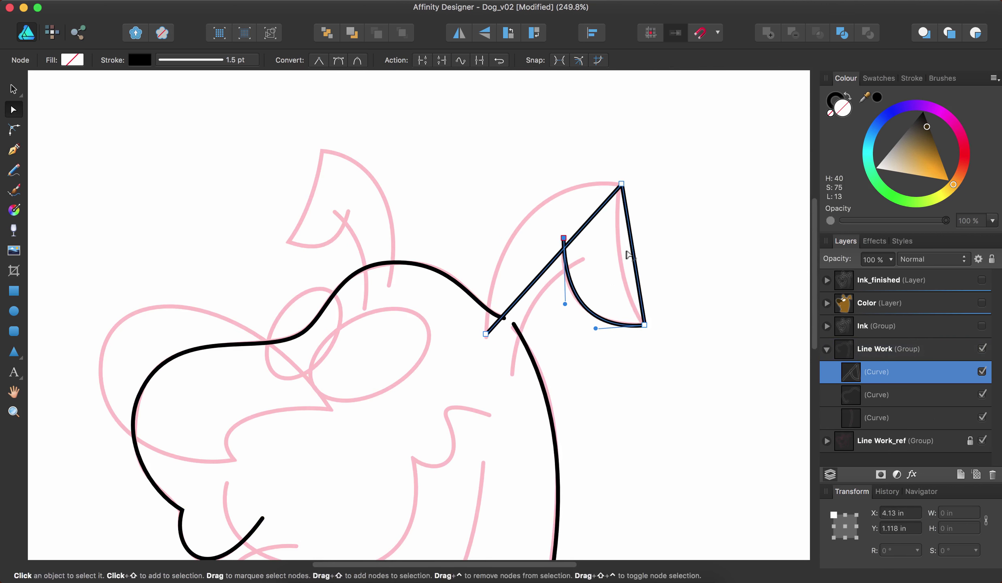
pyautogui.moveTo(555, 259); pyautogui.dragTo(546, 246)
# Draw the right ear's inner fold line as a separate curve from inside the ear down to the neck
pyautogui.press('p')
pyautogui.click(588, 259)
pyautogui.click(513, 370)
pyautogui.press('a')
# Trace the left ear's outline from its base through the tip to the lower corner and bend the segments to the sketch
pyautogui.press('p')
pyautogui.click(388, 283)
pyautogui.click(325, 151)
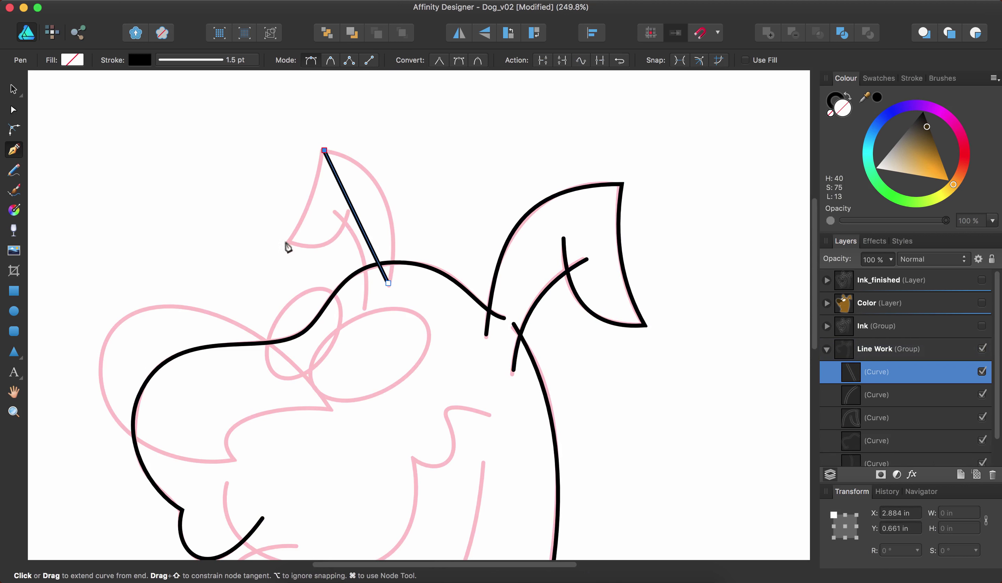
pyautogui.click(287, 245)
pyautogui.press('a')
pyautogui.moveTo(356, 217); pyautogui.dragTo(377, 194)
pyautogui.moveTo(306, 198); pyautogui.dragTo(300, 191)
# Draw a closed pen path around the sketched muzzle loop, with nodes at the cheek corner, muzzle front and lower lip corner
pyautogui.scroll(-5, 384, 229)
pyautogui.hscroll(-2, 384, 229)
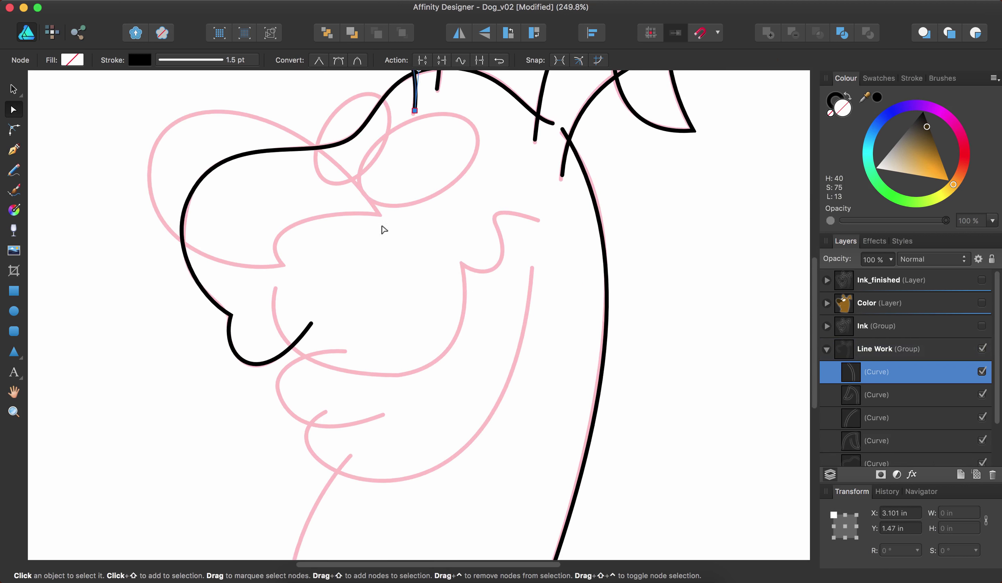
pyautogui.press('p')
pyautogui.scroll(3, 384, 229)
pyautogui.click(430, 253)
pyautogui.click(211, 182)
pyautogui.click(333, 306)
pyautogui.click(431, 253)
# Bend the muzzle loop's segments to match the sketch, then deselect the shape
pyautogui.press('a')
pyautogui.moveTo(365, 293); pyautogui.dragTo(349, 269)
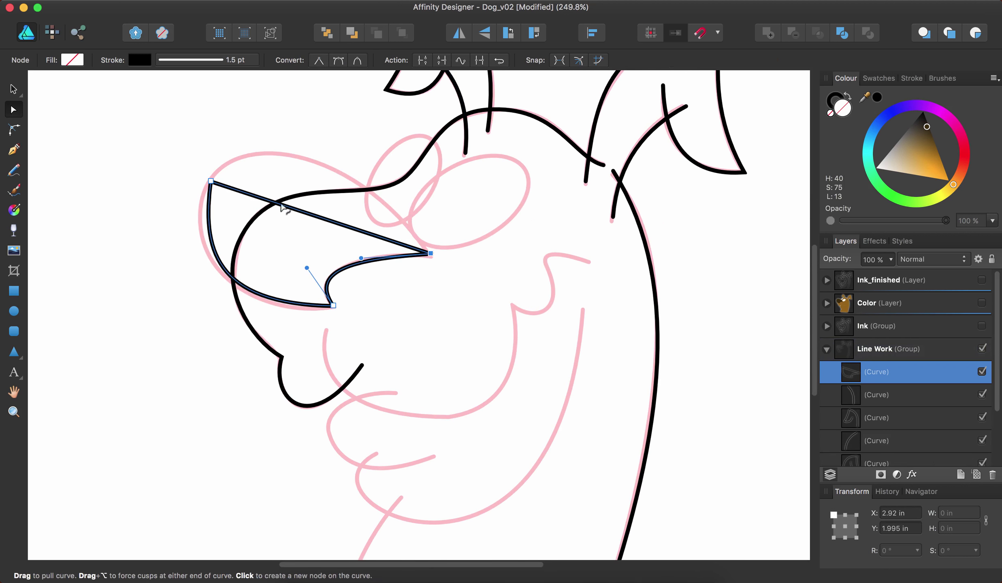
pyautogui.moveTo(283, 207); pyautogui.dragTo(270, 154)
pyautogui.moveTo(210, 243); pyautogui.dragTo(202, 239)
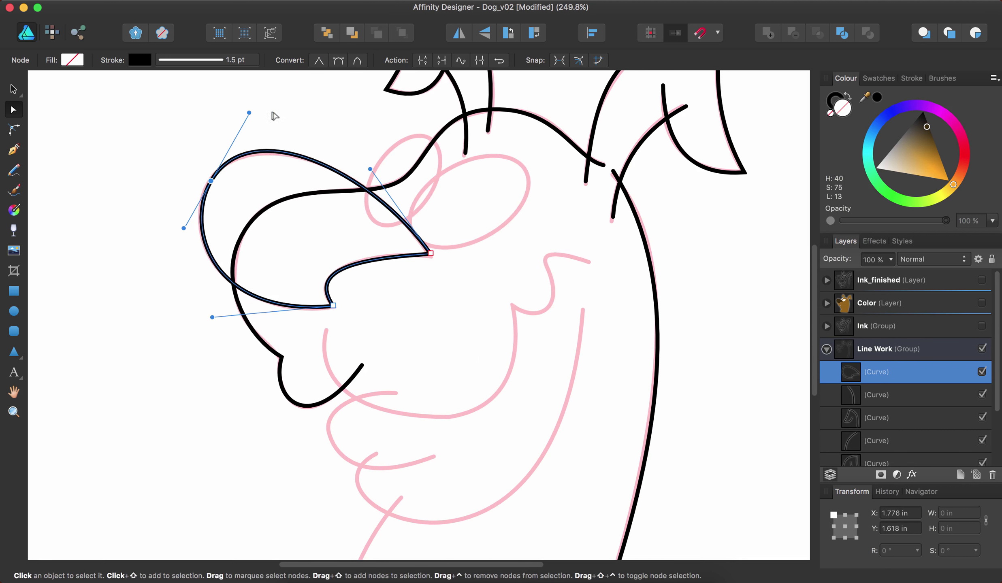
pyautogui.click(383, 293)
# Draw an open pen path along the sketched mouth line, from below the muzzle to the end of the cheek curl
pyautogui.press('p')
pyautogui.click(327, 328)
pyautogui.click(513, 303)
pyautogui.click(546, 258)
pyautogui.click(588, 261)
# Bend the mouth line's segments to the sketch and refine the handle at the top of the cheek curl
pyautogui.press('a')
pyautogui.moveTo(415, 316)
pyautogui.mouseDown()
pyautogui.moveTo(415, 414)
pyautogui.moveTo(425, 419)
pyautogui.mouseUp()
pyautogui.moveTo(535, 276); pyautogui.dragTo(545, 310)
pyautogui.moveTo(566, 260); pyautogui.dragTo(561, 256)
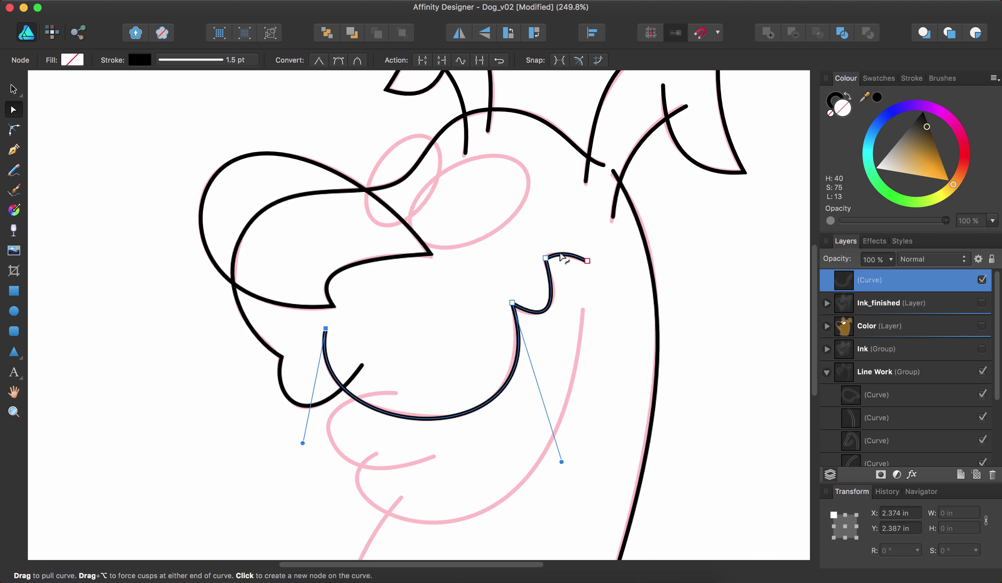
pyautogui.scroll(5, 561, 257)
pyautogui.click(552, 237)
pyautogui.moveTo(539, 218); pyautogui.dragTo(542, 222)
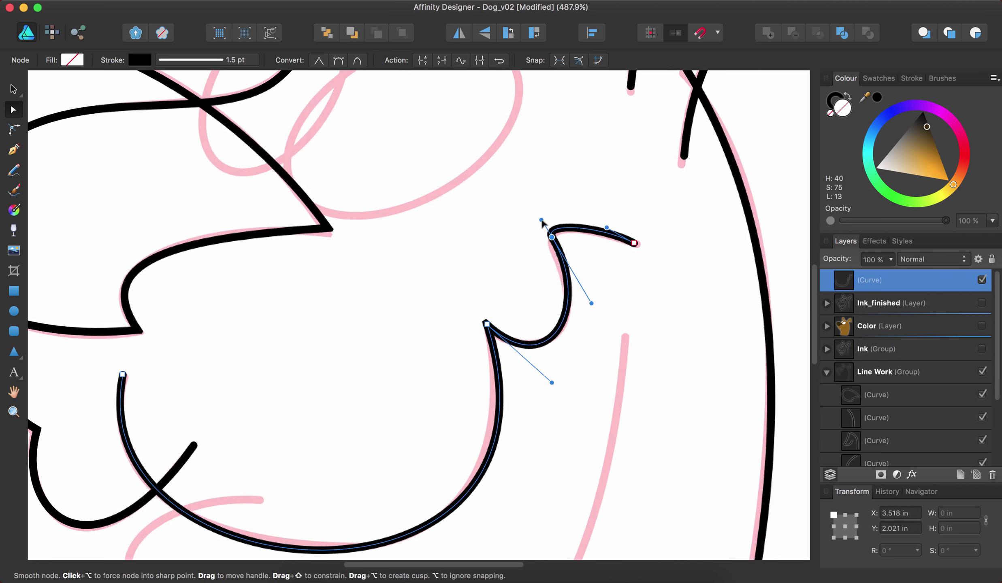
# Trace the small rounded lip shape below the mouth line as an open three-node curve
pyautogui.press('p')
pyautogui.scroll(-5, 500, 339)
pyautogui.scroll(5, 409, 291)
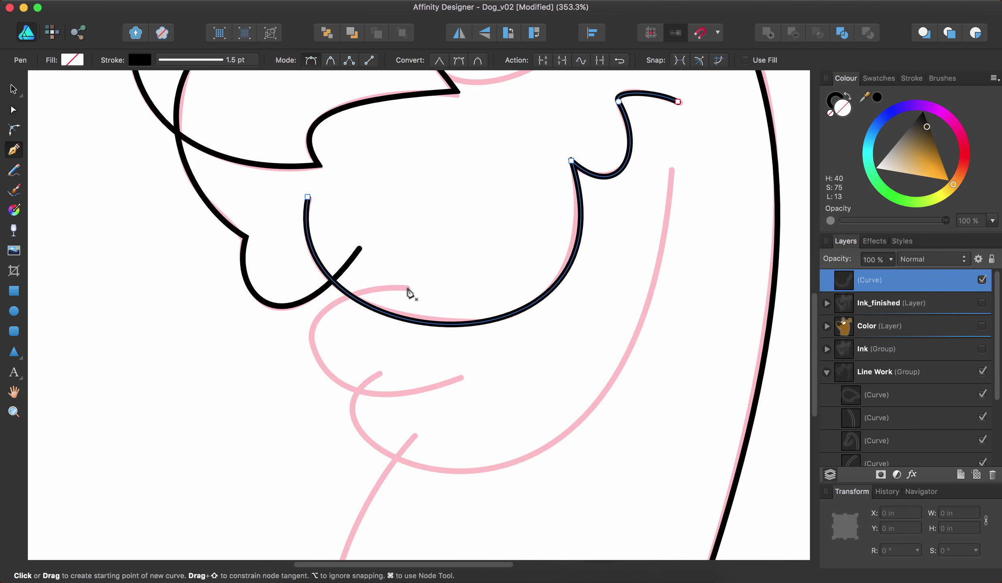
pyautogui.click(409, 288)
pyautogui.moveTo(314, 324); pyautogui.dragTo(269, 331)
pyautogui.moveTo(465, 377); pyautogui.dragTo(470, 385)
pyautogui.press('Escape')
# Draw the lower jaw line from beneath the rounded lip up to the cheek and bend it to match the sketch
pyautogui.click(381, 372)
pyautogui.click(673, 170)
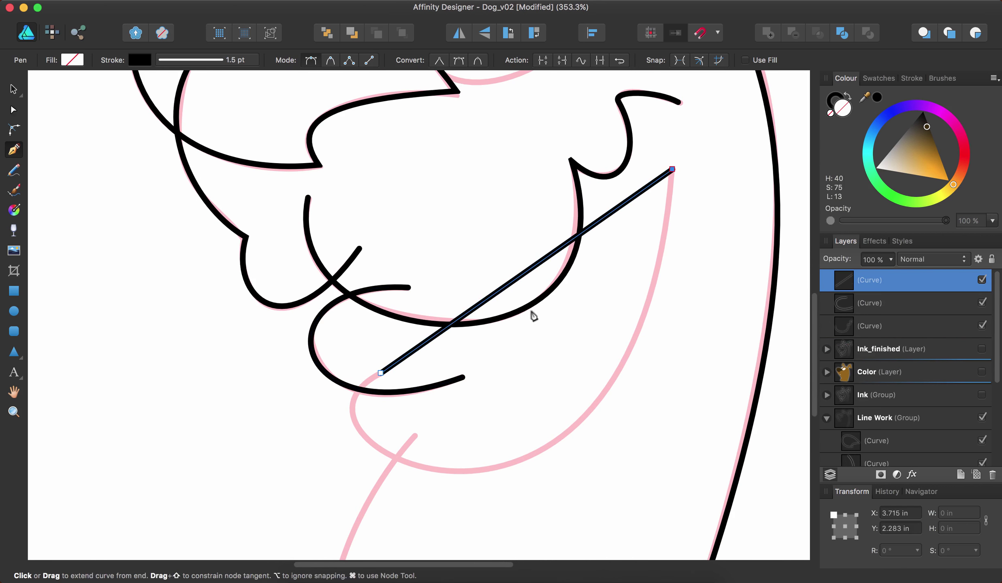
pyautogui.press('a')
pyautogui.moveTo(534, 316); pyautogui.dragTo(465, 297)
pyautogui.scroll(-5, 465, 298)
pyautogui.moveTo(257, 497); pyautogui.dragTo(264, 425)
pyautogui.moveTo(459, 582); pyautogui.dragTo(459, 538)
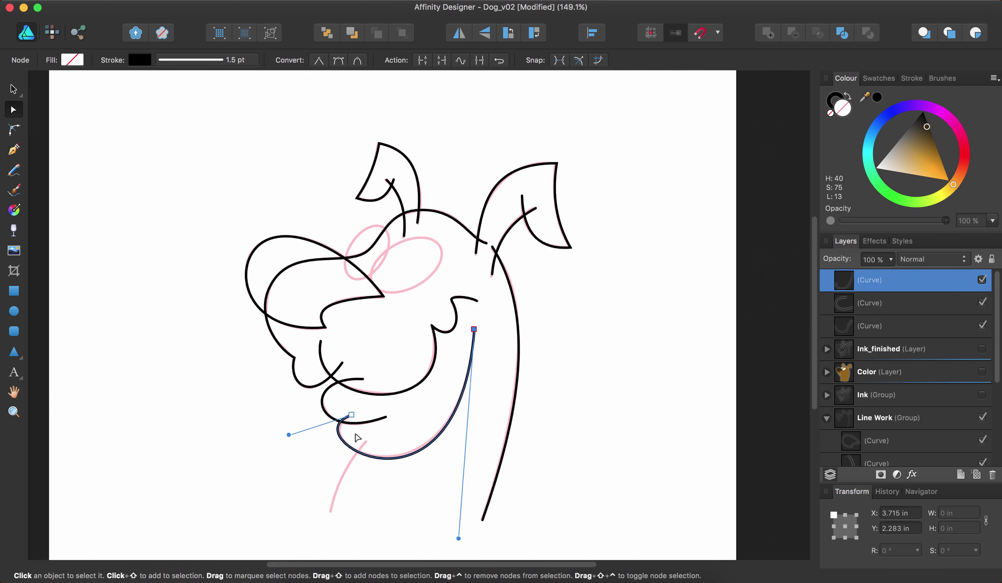
# Draw the front neck line from the jaw downward and bend it to follow the sketch
pyautogui.scroll(5, 357, 437)
pyautogui.press('p')
pyautogui.click(379, 362)
pyautogui.click(308, 501)
pyautogui.press('a')
pyautogui.moveTo(343, 432); pyautogui.dragTo(330, 433)
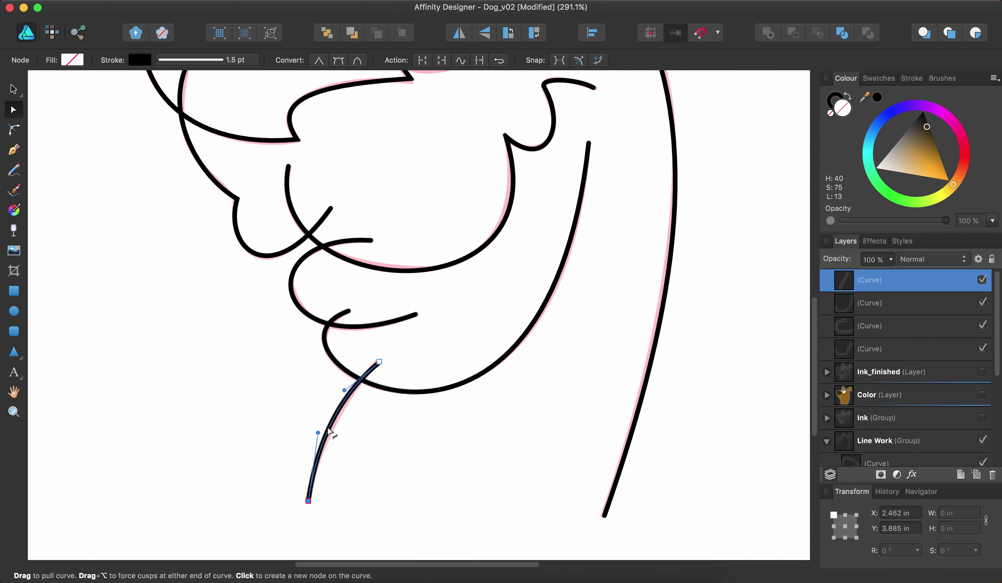
# Trace the dog's eyes with ellipses, rotating and positioning them to match the two ovals in the sketch
pyautogui.scroll(-3, 330, 433)
pyautogui.press('m')
pyautogui.moveTo(466, 253)
pyautogui.mouseDown()
pyautogui.moveTo(539, 330)
pyautogui.moveTo(526, 320)
pyautogui.mouseUp()
pyautogui.press('v')
pyautogui.moveTo(575, 283)
pyautogui.mouseDown()
pyautogui.moveTo(507, 243)
pyautogui.moveTo(551, 242)
pyautogui.moveTo(482, 227)
pyautogui.mouseUp()
pyautogui.moveTo(401, 283); pyautogui.dragTo(372, 269)
pyautogui.scroll(-3, 372, 268)
pyautogui.click(361, 181)
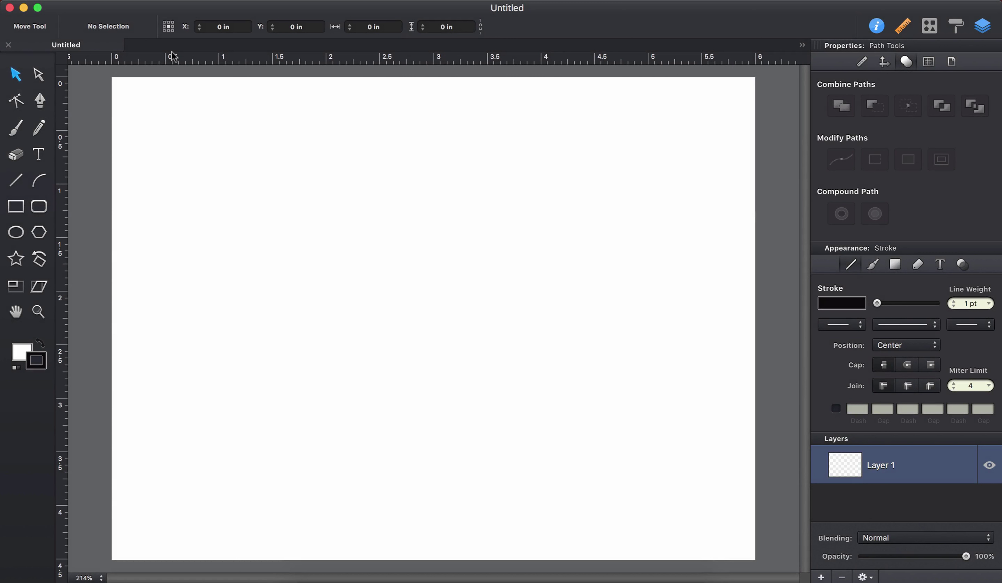
# Switch to Autodesk Graphic and place the image 'Screen Shot 2016-04-07 at 11.45.57 AM' from the Desktop into the blank document
pyautogui.click(97, 1)
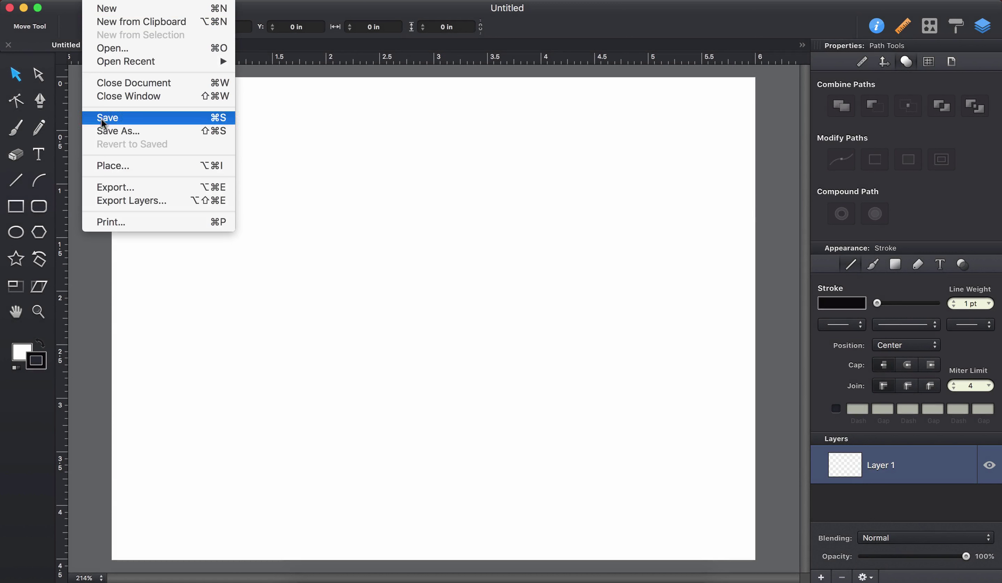
pyautogui.click(103, 167)
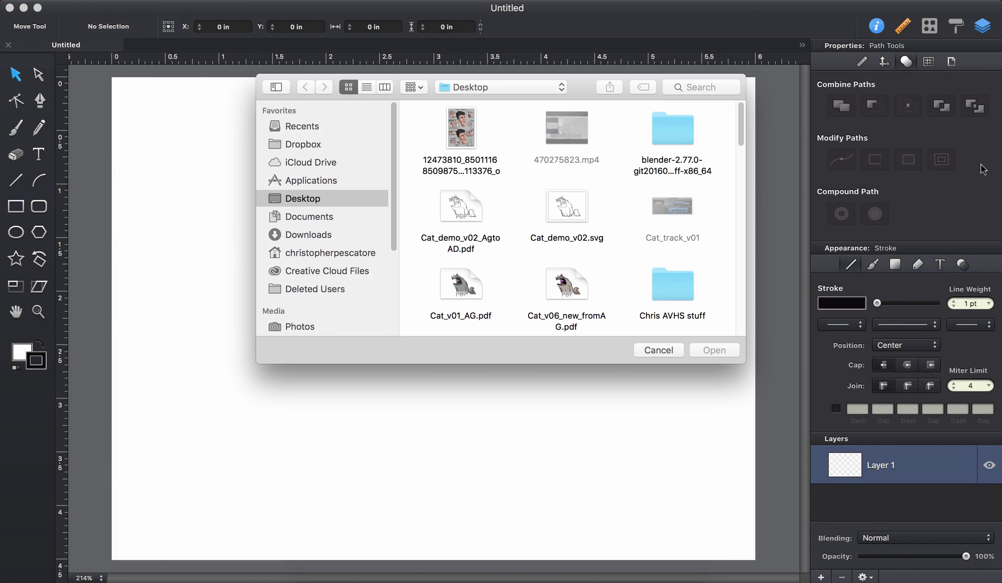
pyautogui.scroll(-15, 622, 177)
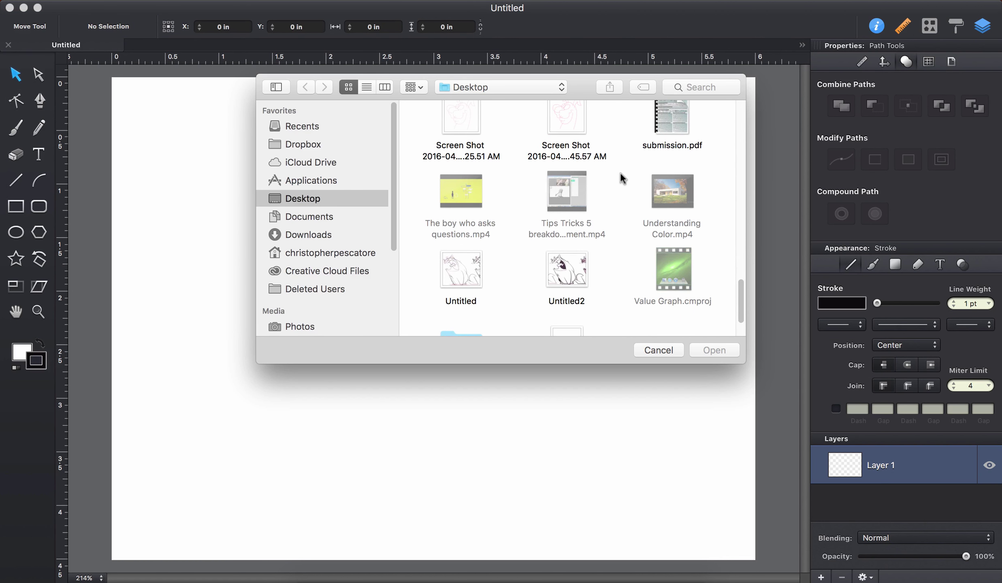
pyautogui.click(575, 132)
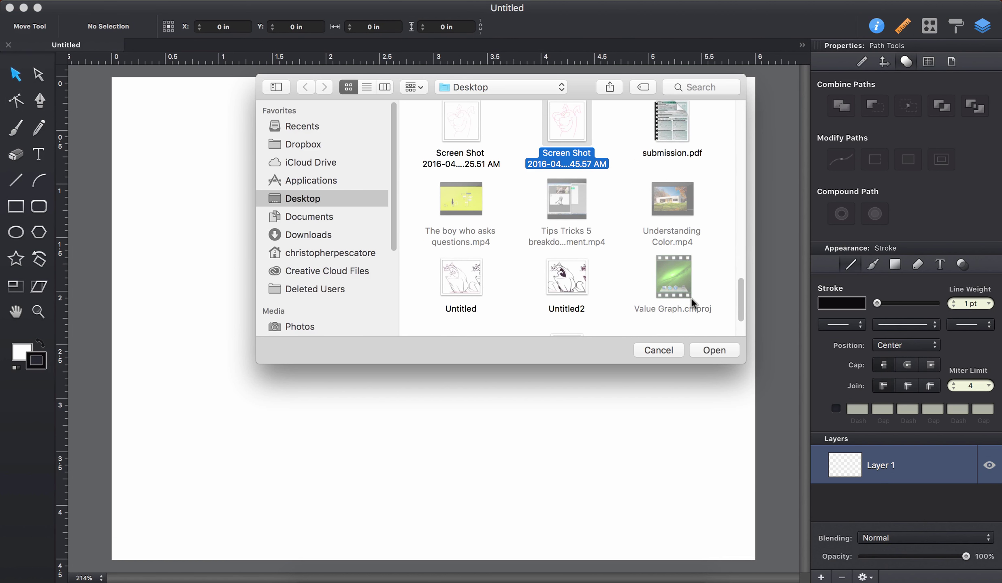
pyautogui.click(713, 353)
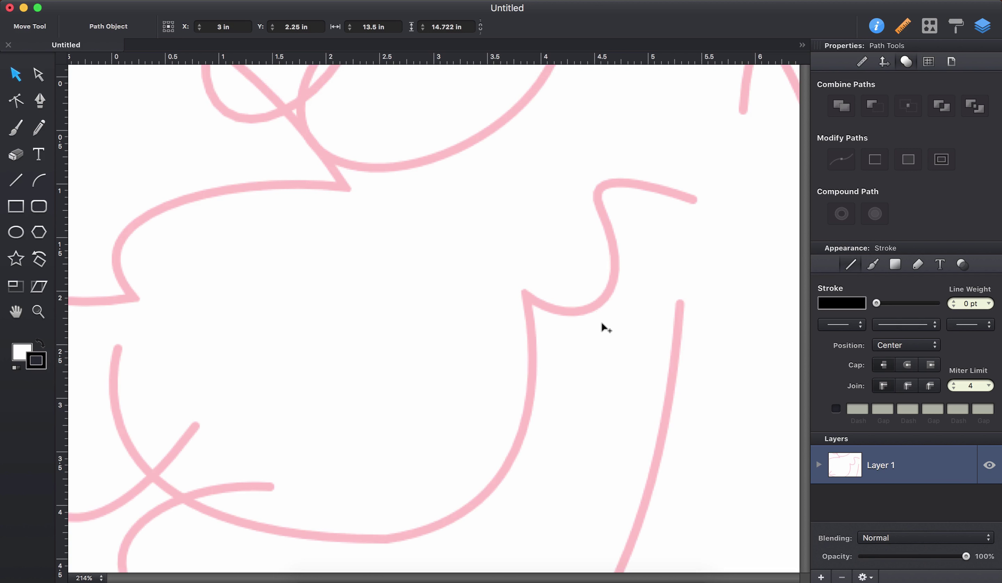
pyautogui.scroll(-5, 603, 327)
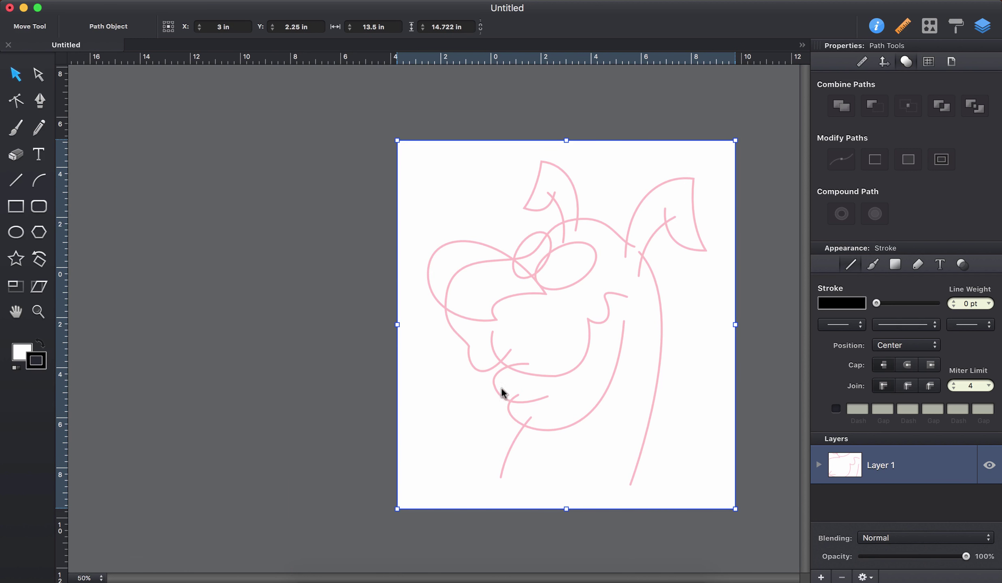
# Switch to Affinity Designer, place the same Desktop screenshot beside the line work at about 0.82 × 0.89 in, and delete it again
pyautogui.click(560, 581)
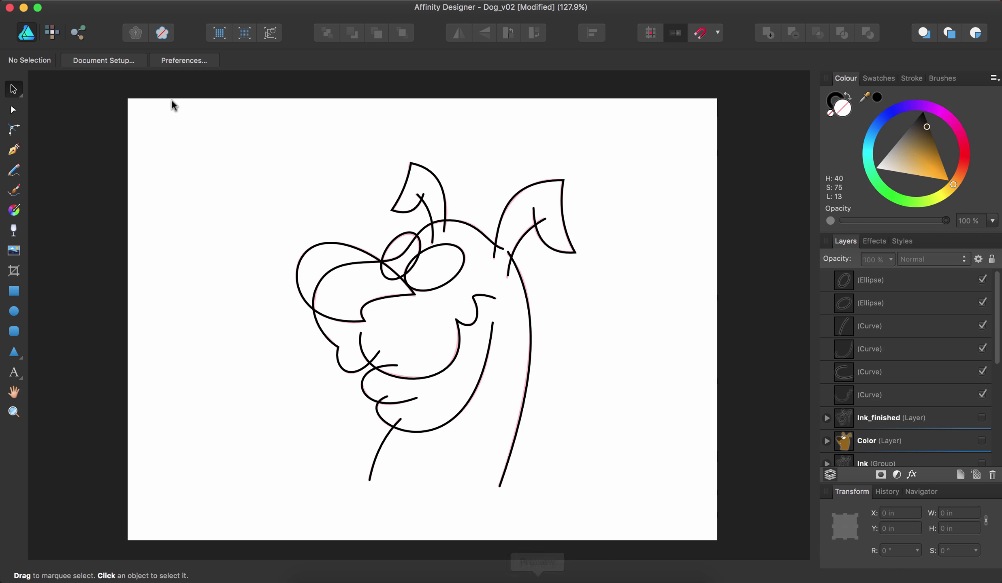
pyautogui.click(157, 4)
pyautogui.click(141, 191)
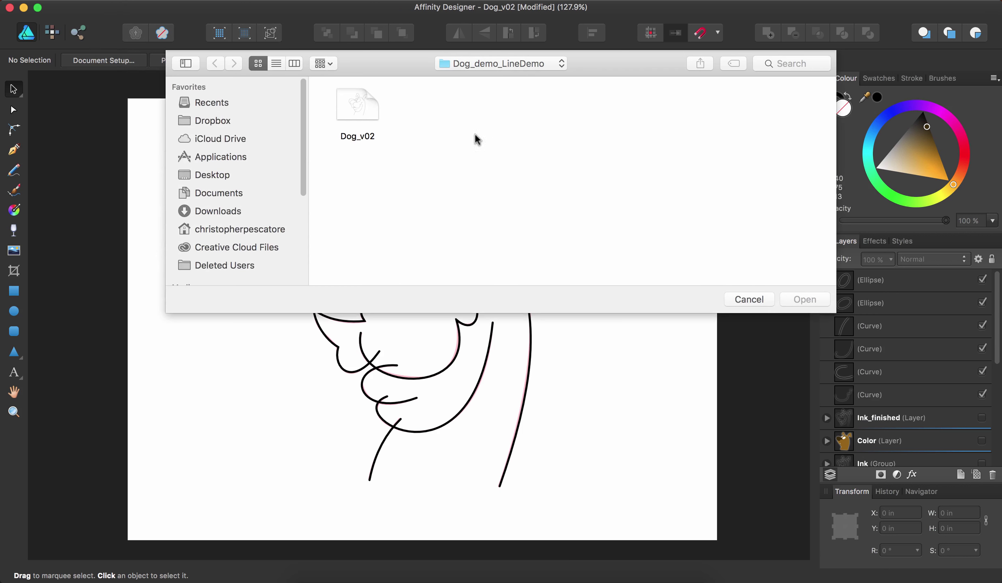
pyautogui.click(222, 177)
pyautogui.scroll(-6, 592, 174)
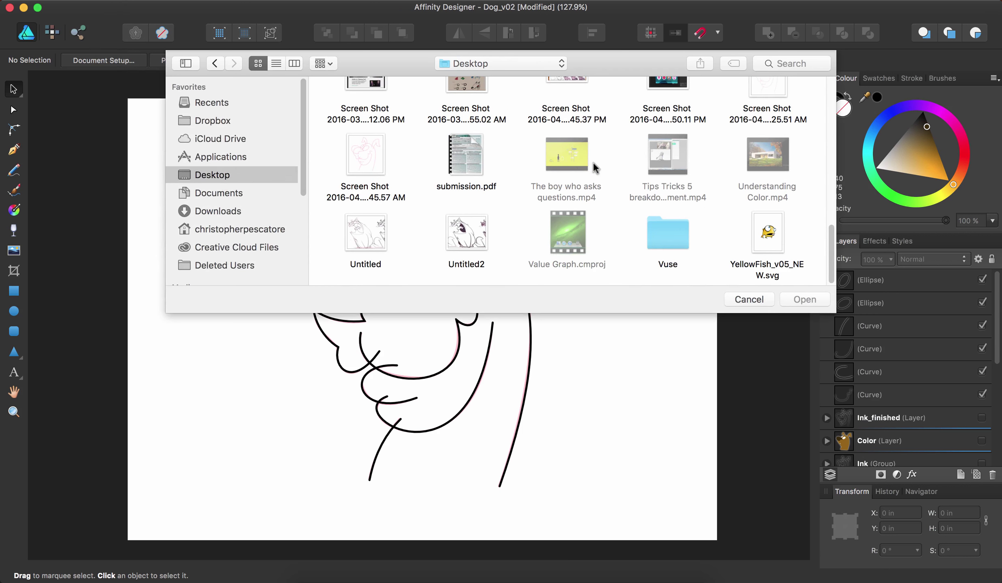
pyautogui.click(370, 167)
pyautogui.click(796, 298)
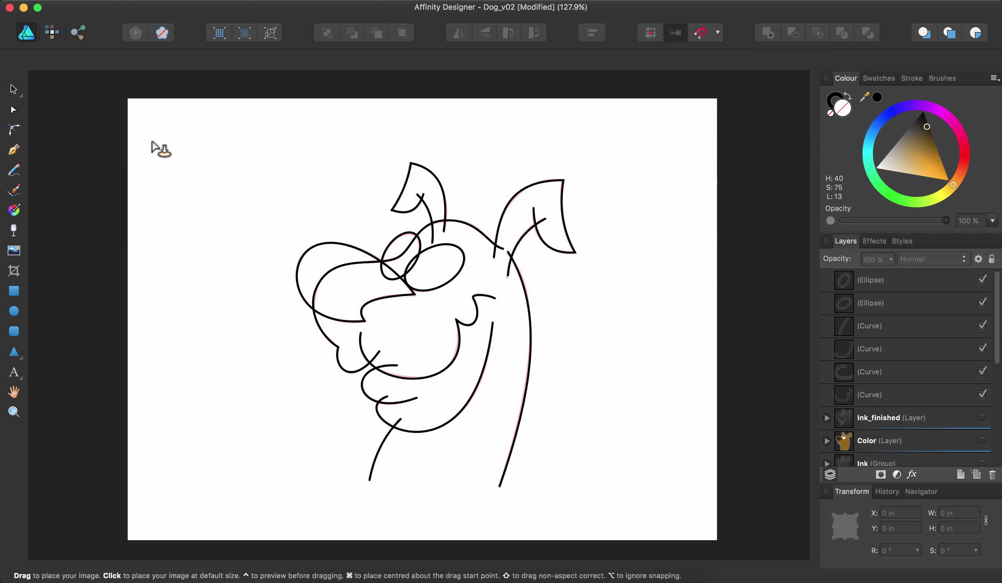
pyautogui.moveTo(177, 133); pyautogui.dragTo(269, 213)
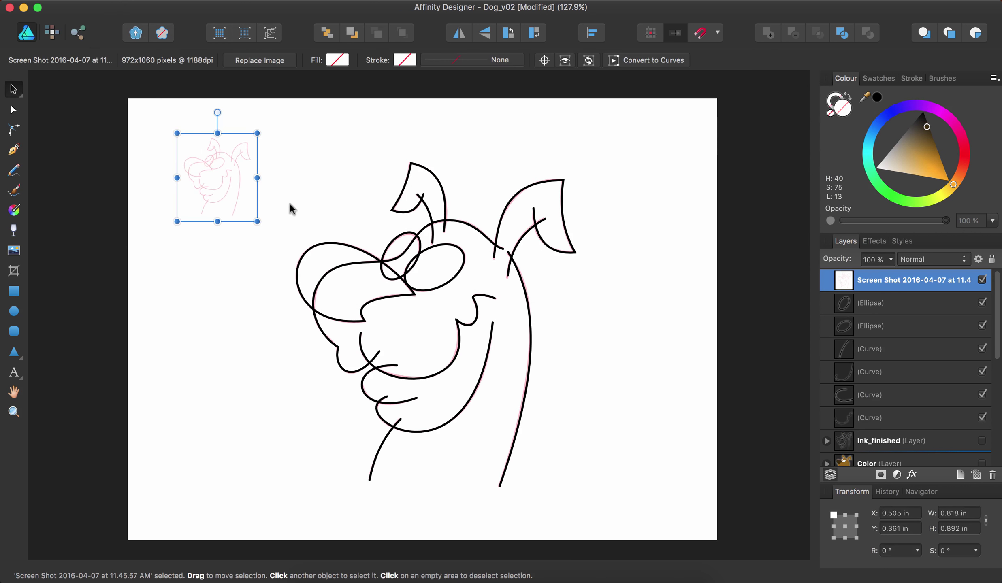
pyautogui.press('Delete')
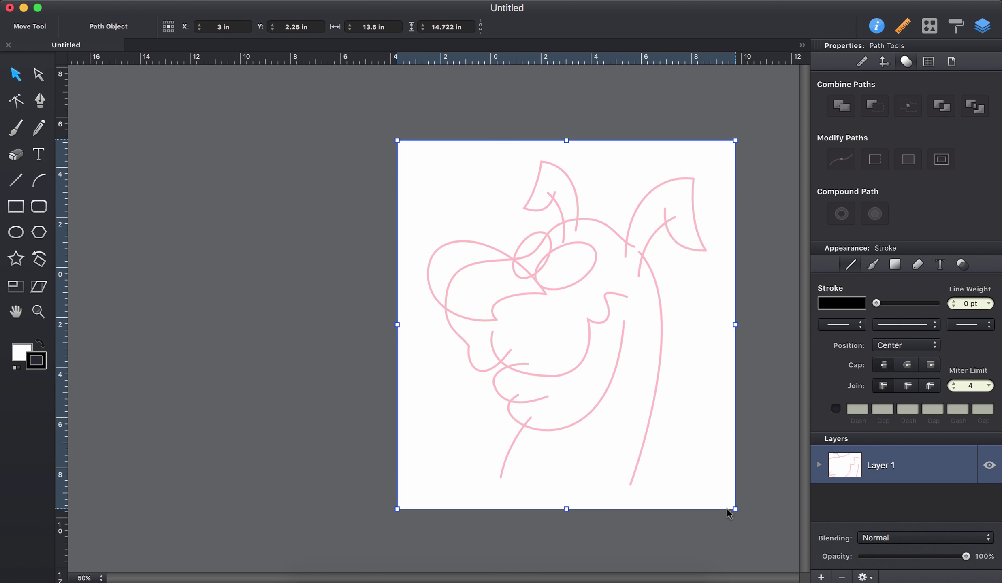
# Switch to Autodesk Graphic, scale the placed sketch to about 3.2 × 3.5 in, and position it near the middle of the page
pyautogui.moveTo(737, 512); pyautogui.dragTo(604, 353)
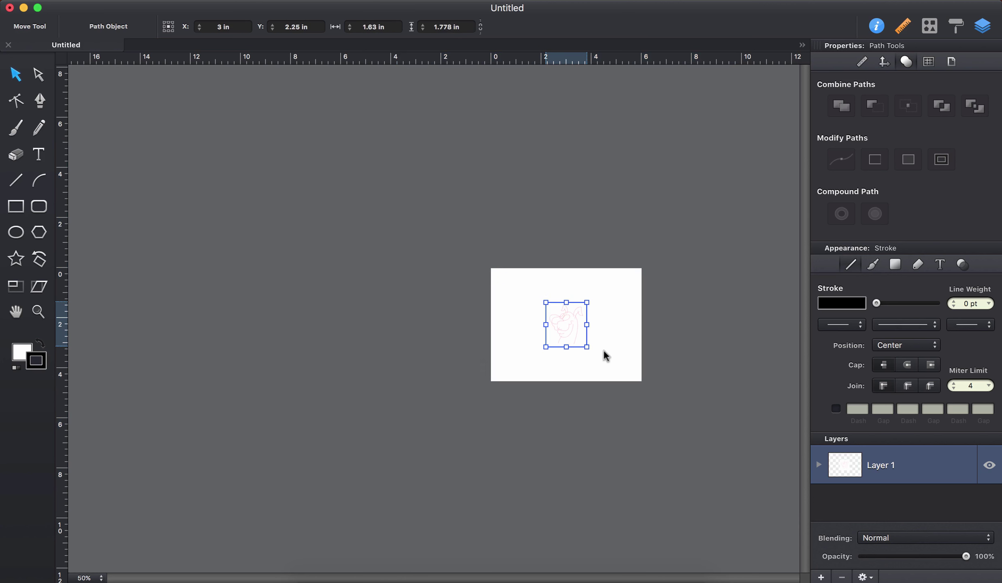
pyautogui.press('super+0')
pyautogui.moveTo(520, 221); pyautogui.dragTo(674, 100)
pyautogui.moveTo(499, 230); pyautogui.dragTo(394, 340)
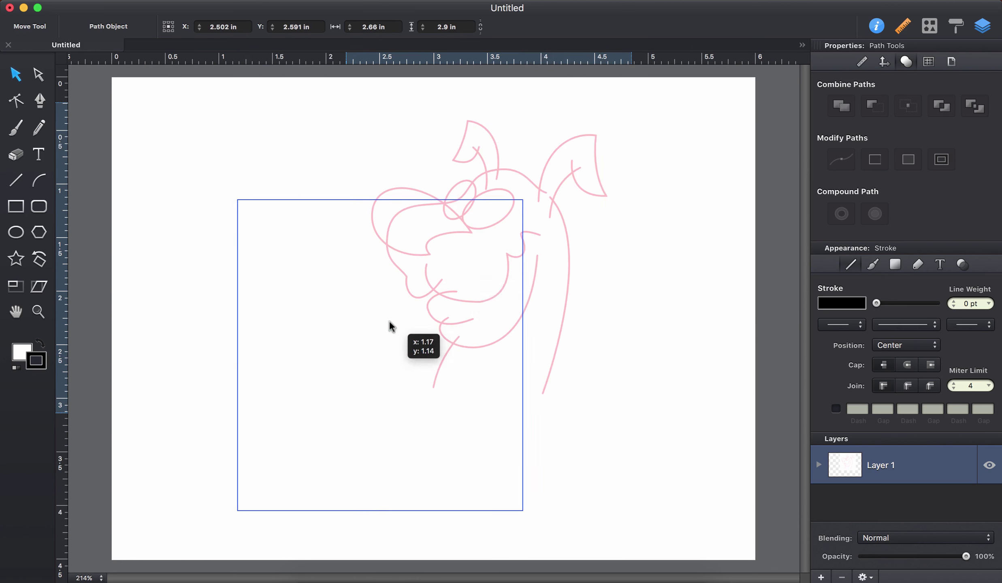
pyautogui.moveTo(522, 199)
pyautogui.mouseDown()
pyautogui.moveTo(595, 159)
pyautogui.moveTo(582, 134)
pyautogui.mouseUp()
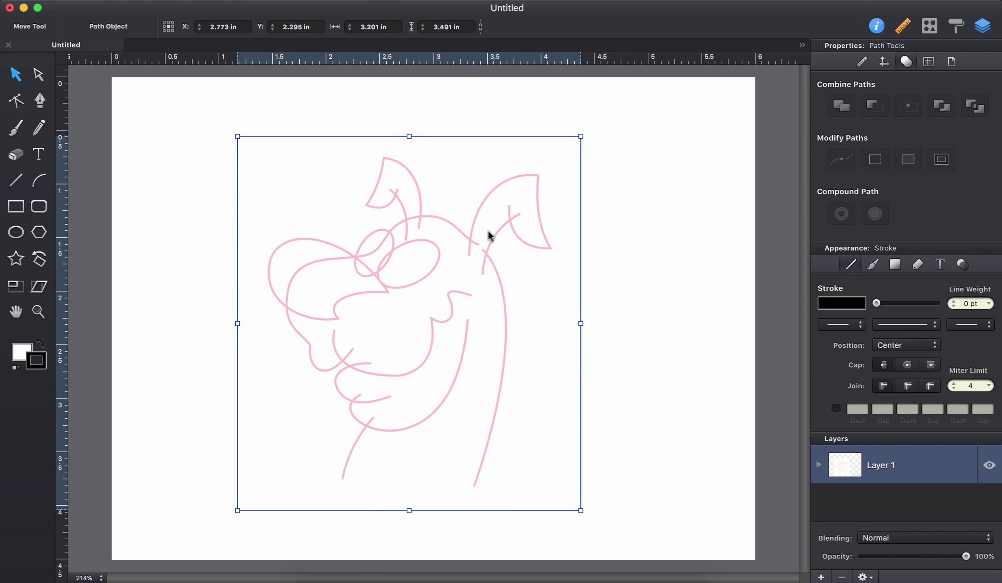
pyautogui.moveTo(488, 233); pyautogui.dragTo(475, 272)
pyautogui.moveTo(473, 266); pyautogui.dragTo(475, 272)
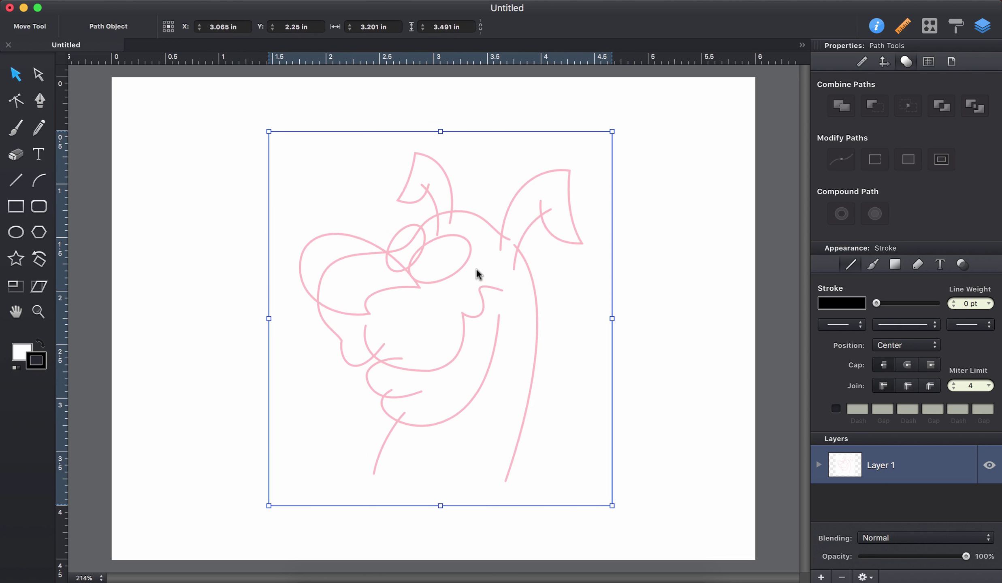
# Lock the sketch's layer and add a new layer above it as the active drawing layer
pyautogui.click(969, 466)
pyautogui.click(820, 578)
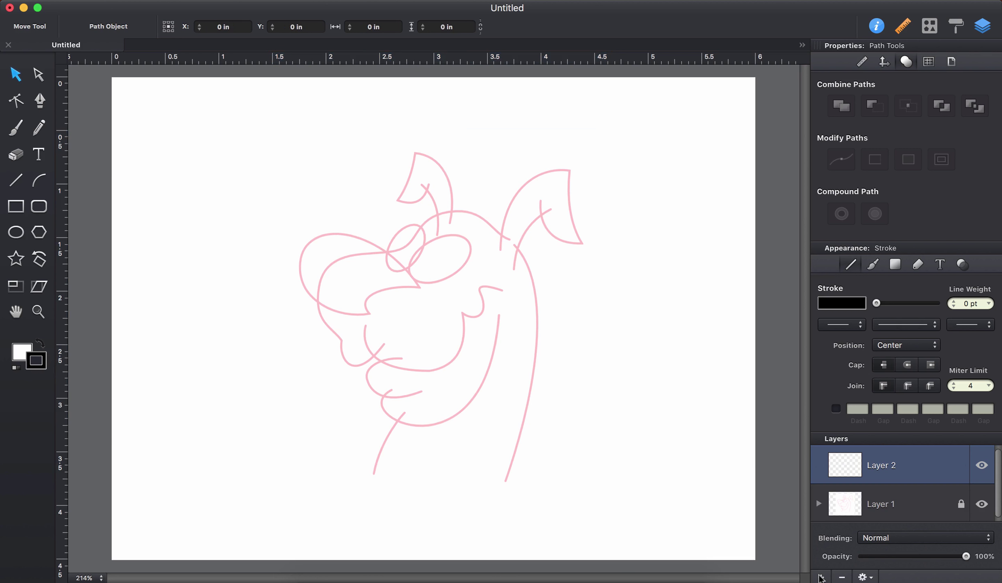
pyautogui.click(842, 469)
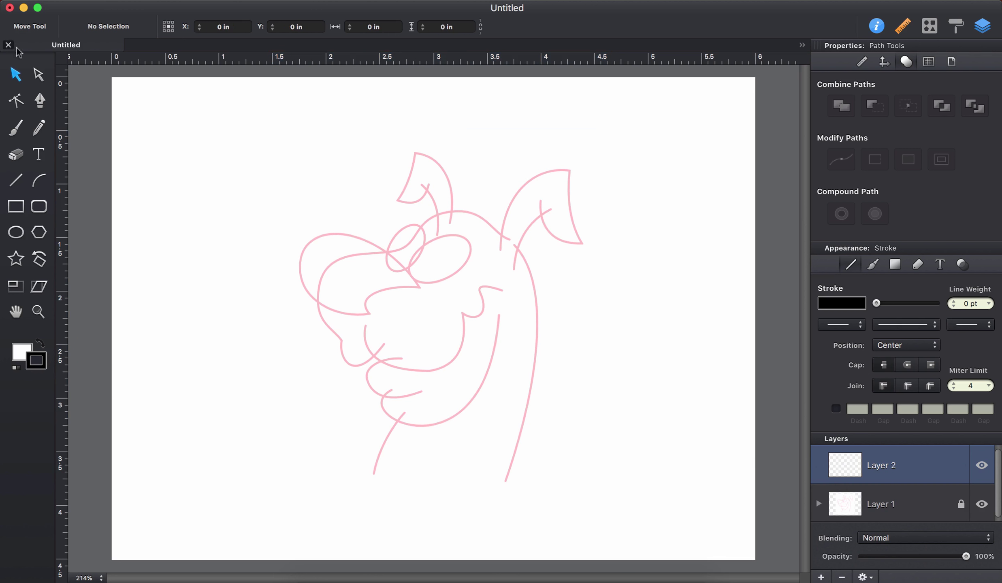
# Draw a straight two-point path from the lower end of the back neck line to its upper end, and activate the Convert tool
pyautogui.click(39, 100)
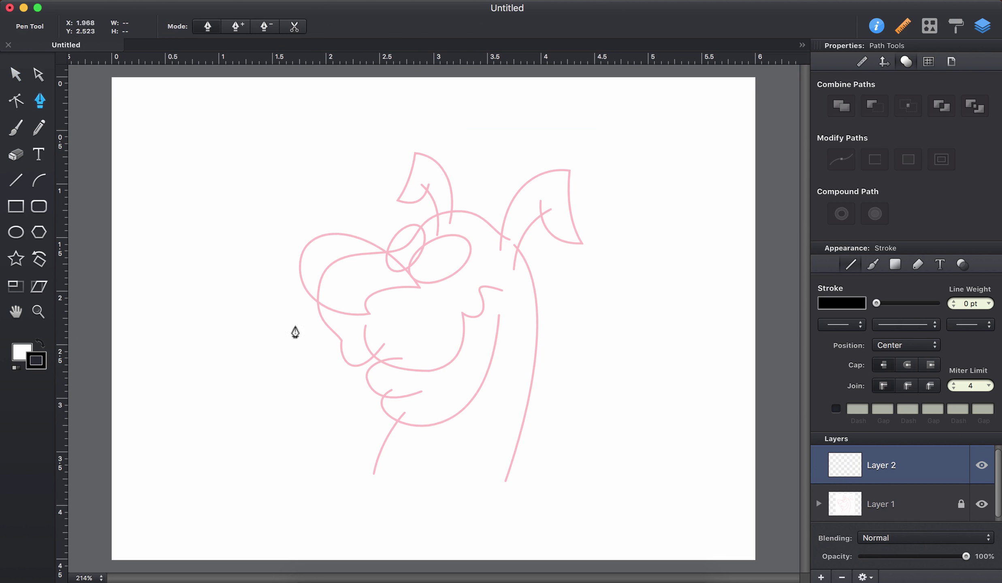
pyautogui.click(507, 480)
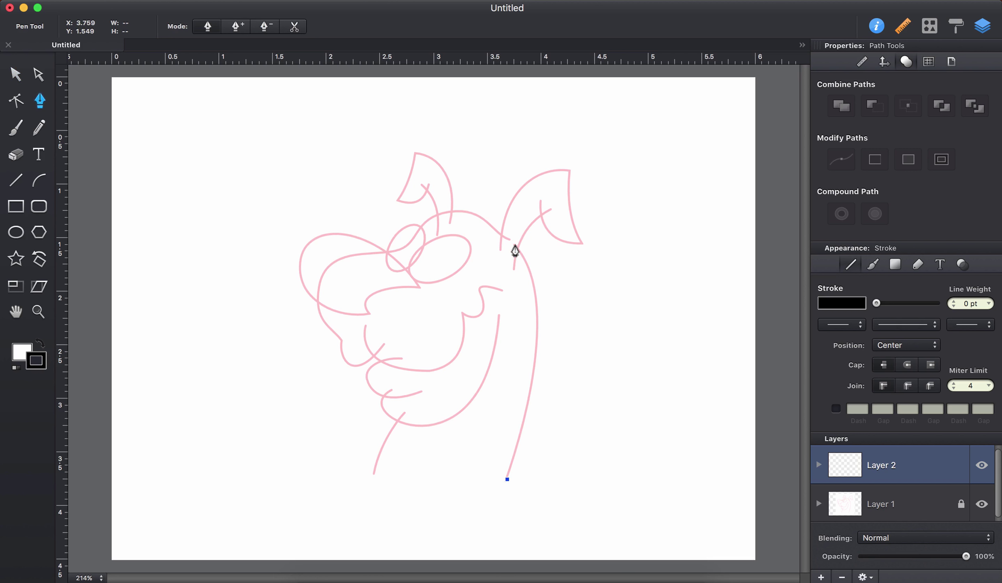
pyautogui.click(515, 244)
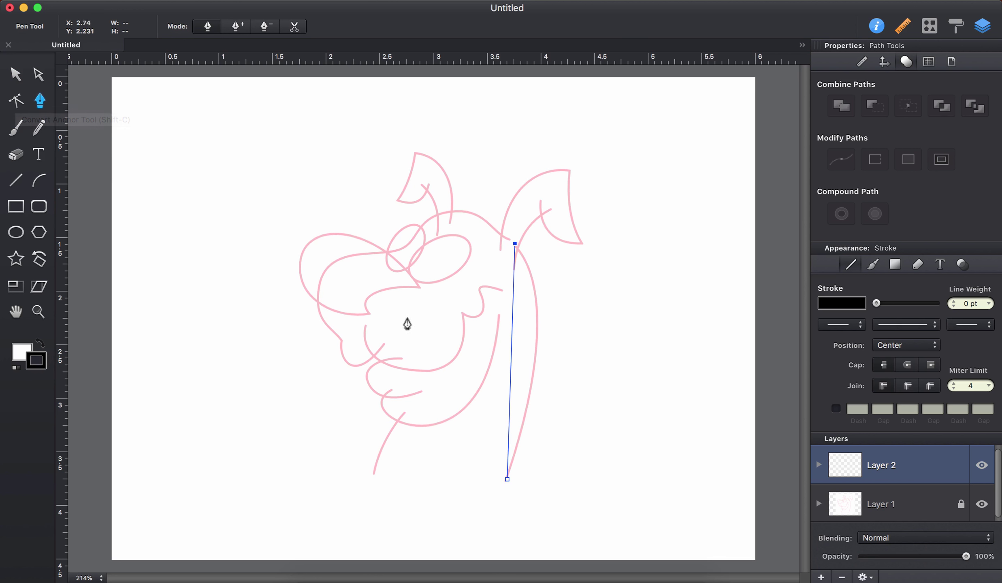
pyautogui.press('alt')
pyautogui.hotkey('shift', 'c')
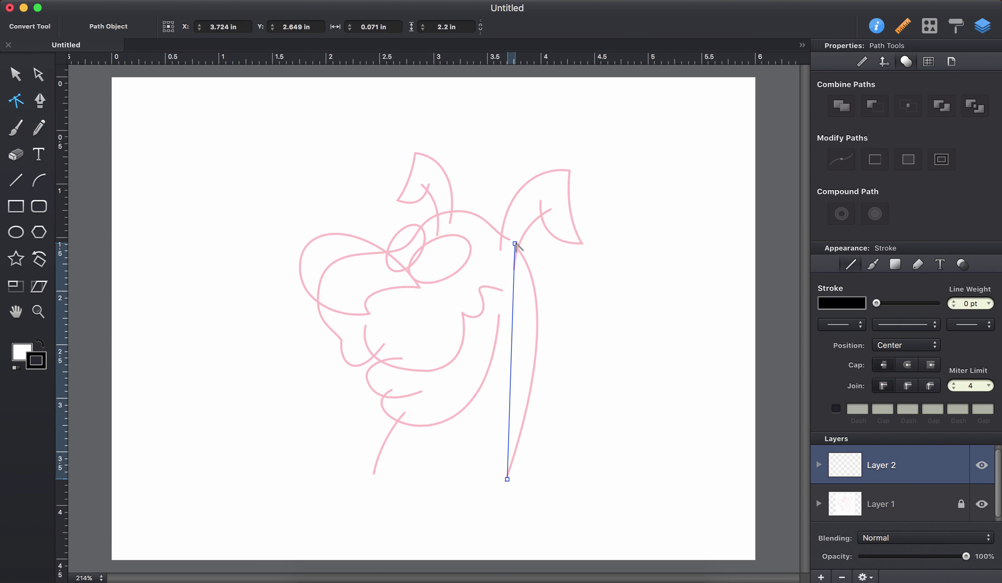
# Try several handle directions and lengths on the neck path's upper anchor with the Convert tool, undoing each attempt
pyautogui.moveTo(515, 244); pyautogui.dragTo(466, 205)
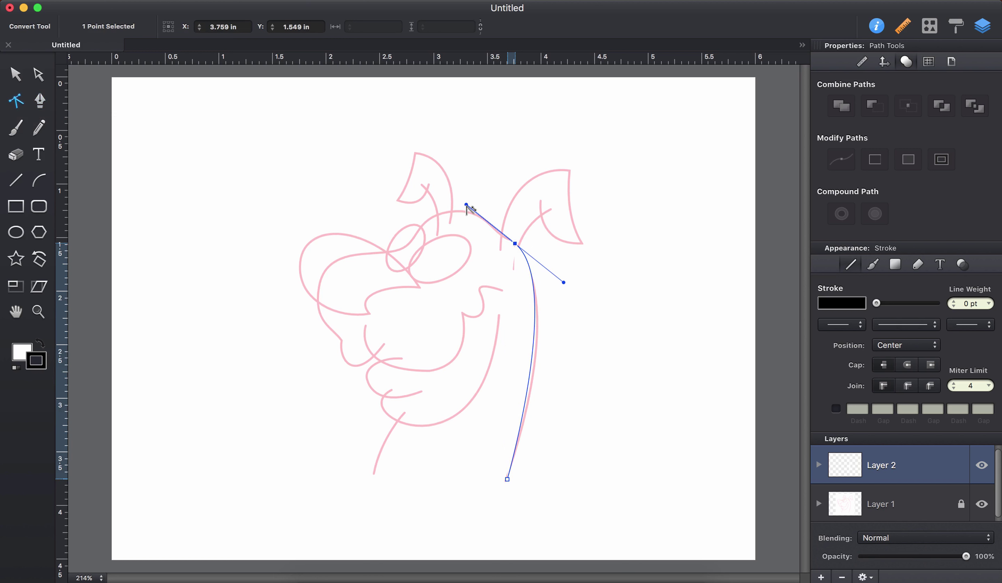
pyautogui.press('super+z')
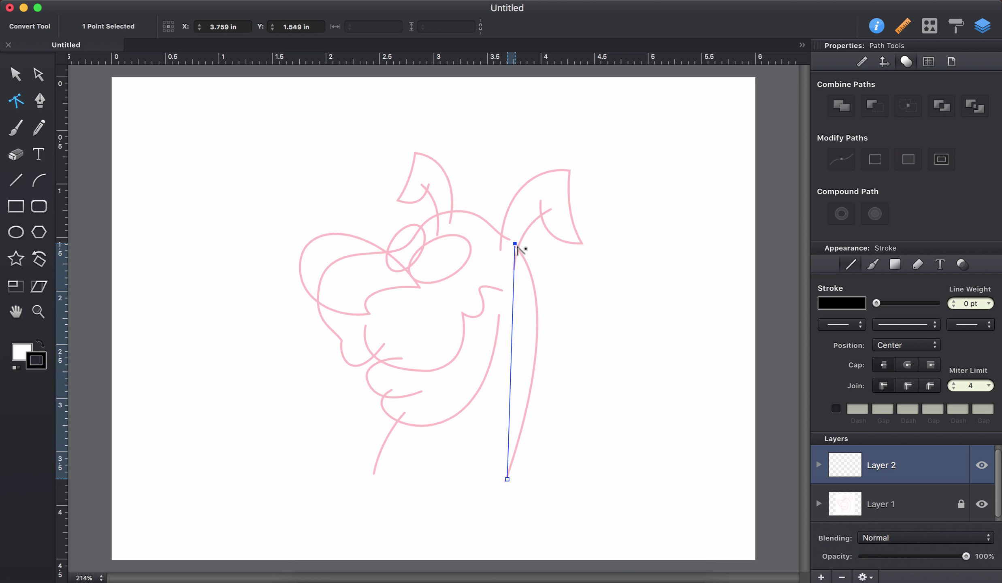
pyautogui.moveTo(517, 244); pyautogui.dragTo(467, 197)
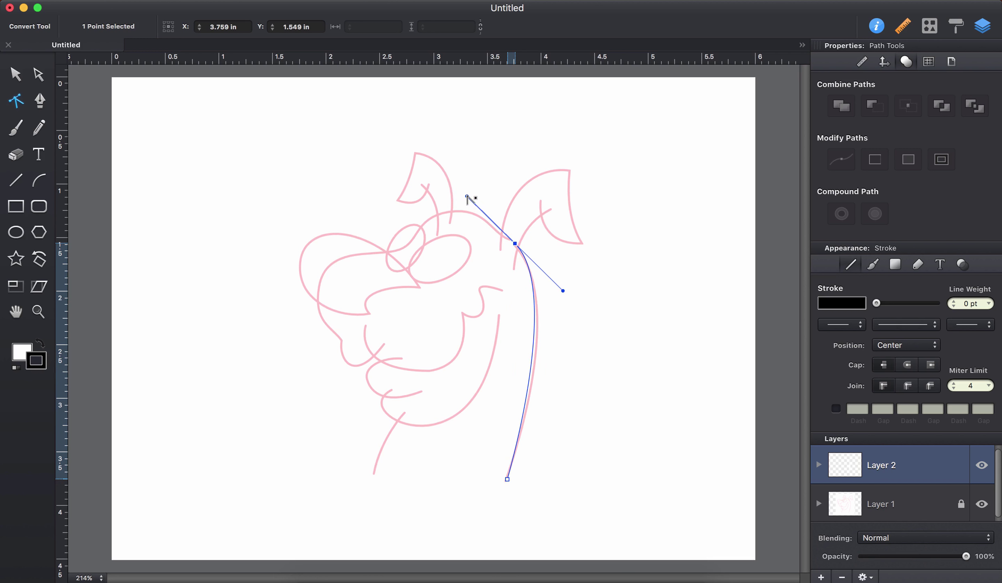
pyautogui.press('super+z')
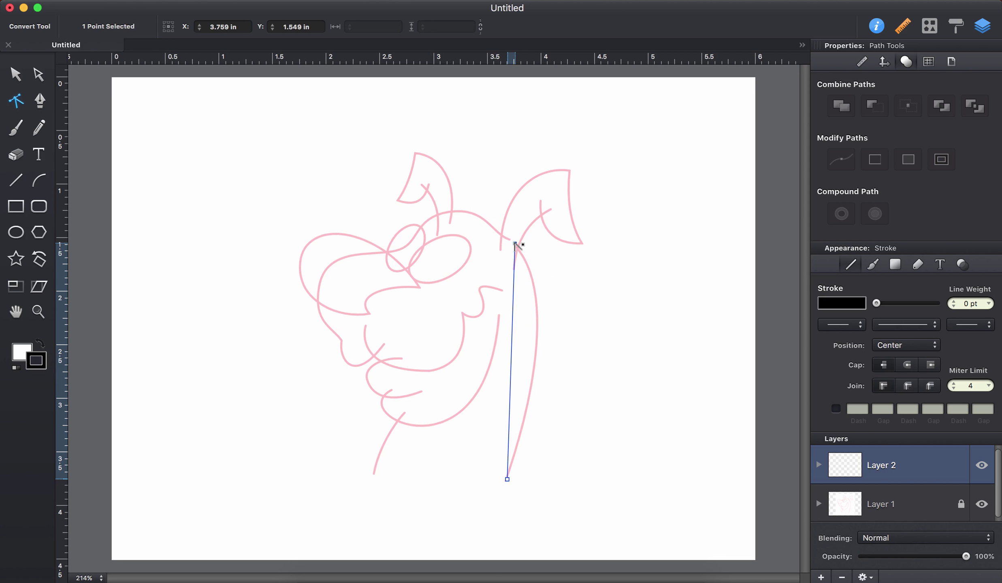
pyautogui.moveTo(516, 244); pyautogui.dragTo(570, 297)
pyautogui.press('super+z')
# Pull curve handles out of the neck path's upper anchor so the segment follows the sketch, and return to the Pen tool
pyautogui.moveTo(515, 244); pyautogui.dragTo(462, 178)
pyautogui.press('v')
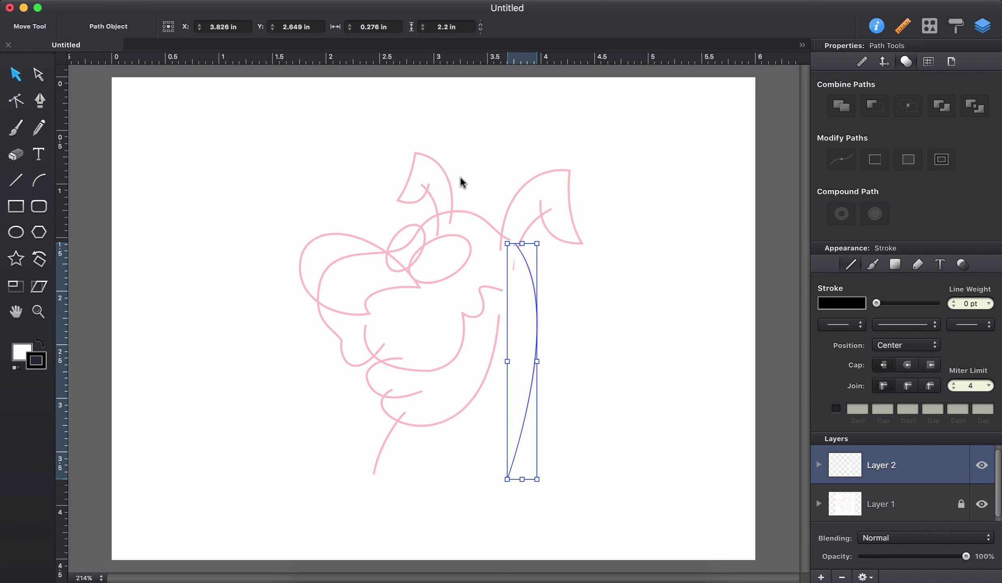
pyautogui.press('p')
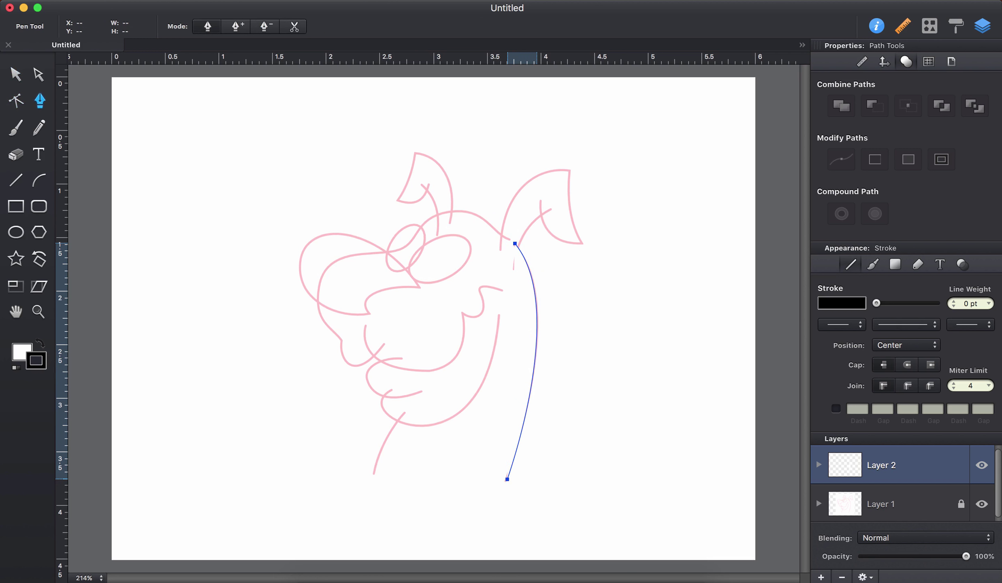
# Try to bend the neck curve by pulling directly on its middle with the Selection tool, and undo the change
pyautogui.click(38, 76)
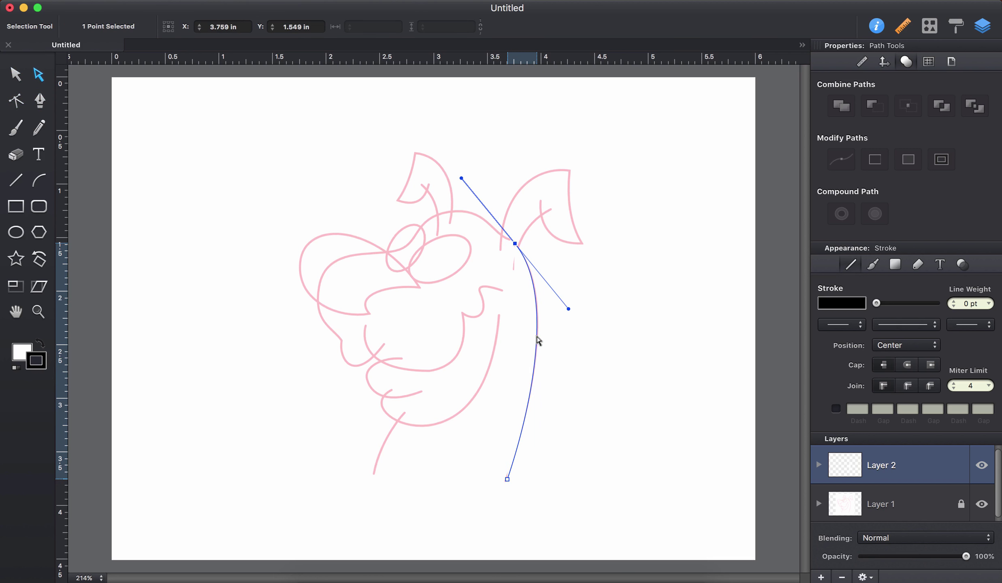
pyautogui.moveTo(537, 348); pyautogui.dragTo(559, 352)
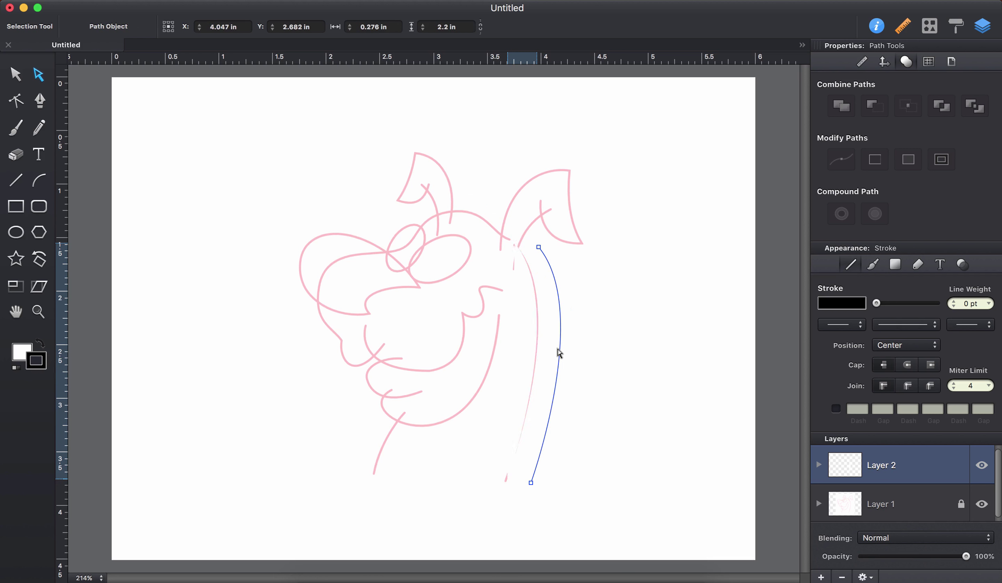
pyautogui.press('super+z')
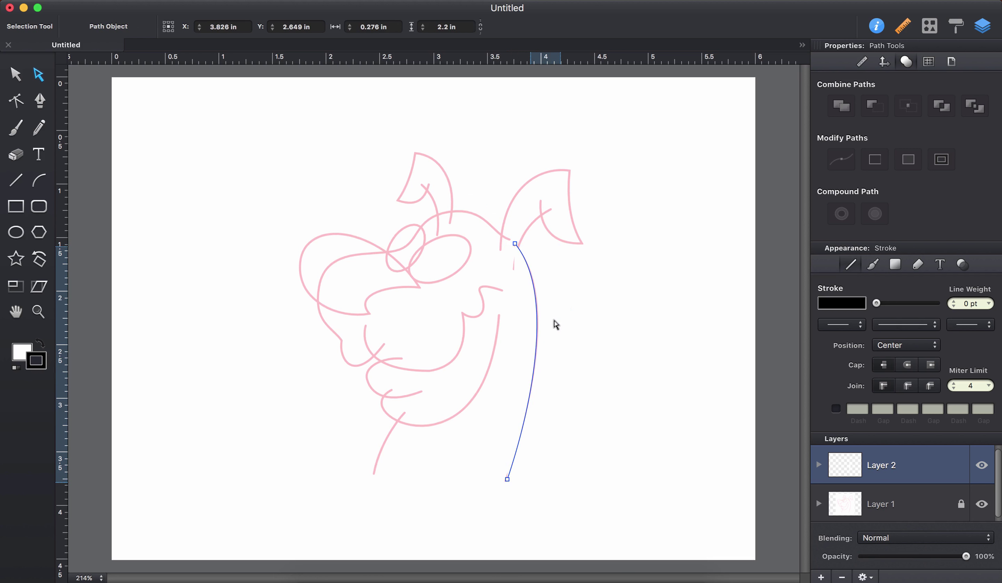
# Remove the fill from the neck curve and set its black stroke's line weight to 1 pt
pyautogui.click(895, 264)
pyautogui.click(840, 329)
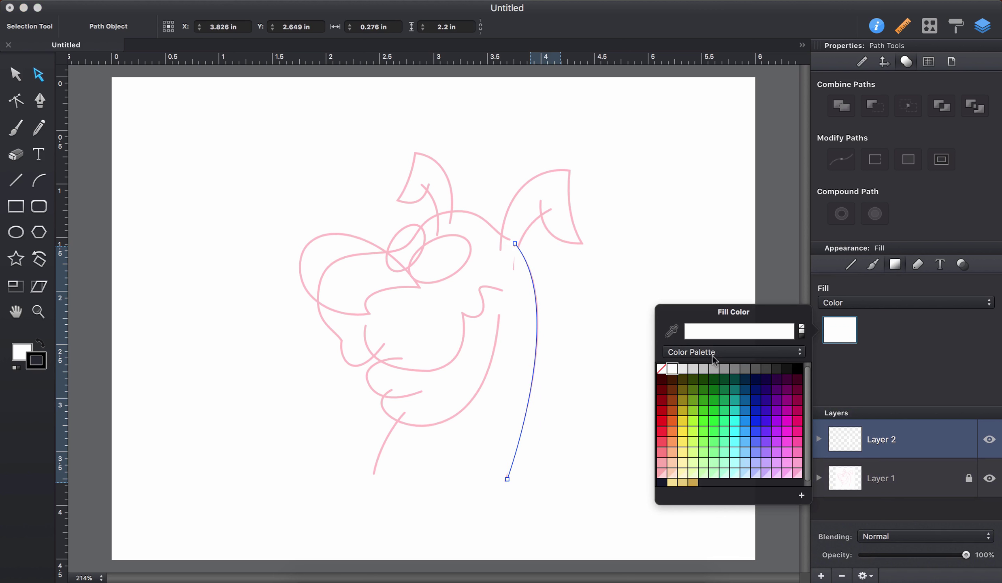
pyautogui.click(661, 359)
pyautogui.click(851, 265)
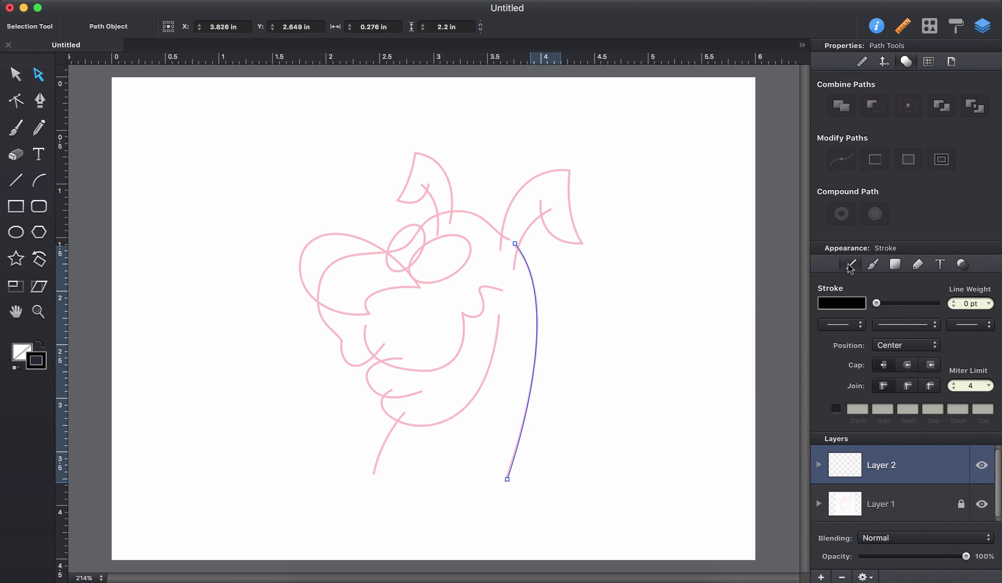
pyautogui.click(954, 304)
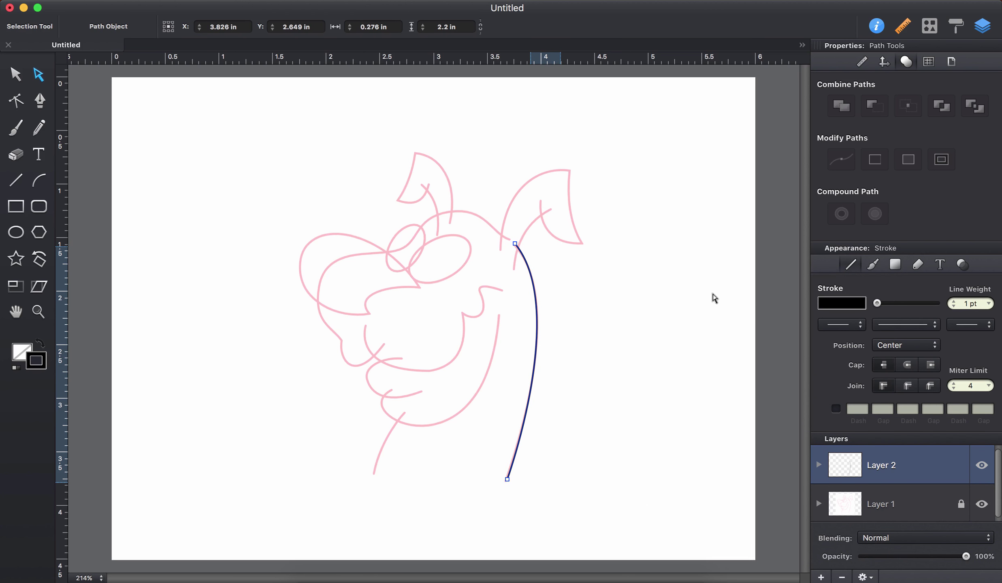
# Trace the top of the head with the Pen tool, from near the neck curve's upper end over the forehead to the brow
pyautogui.click(714, 295)
pyautogui.scroll(3, 536, 282)
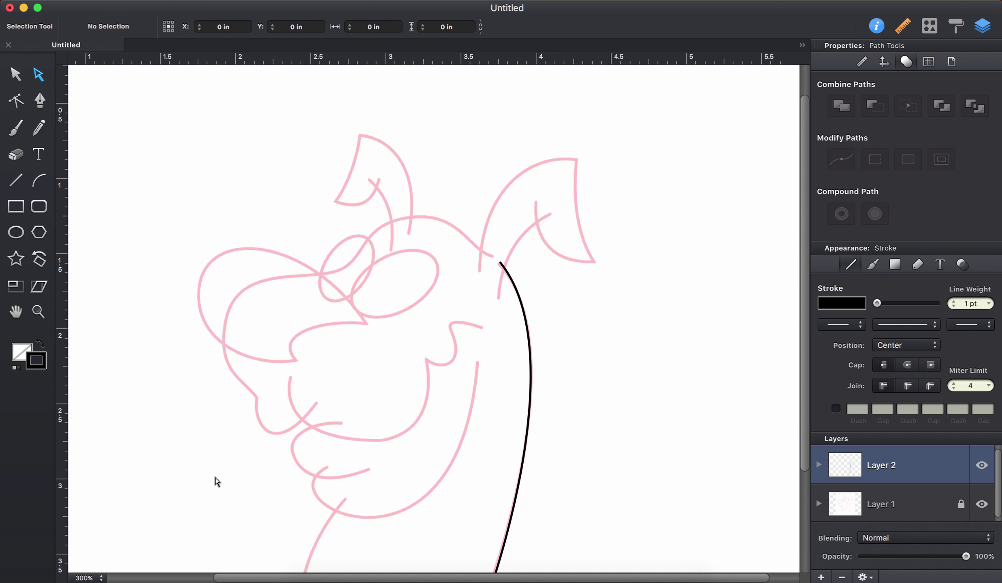
pyautogui.click(40, 101)
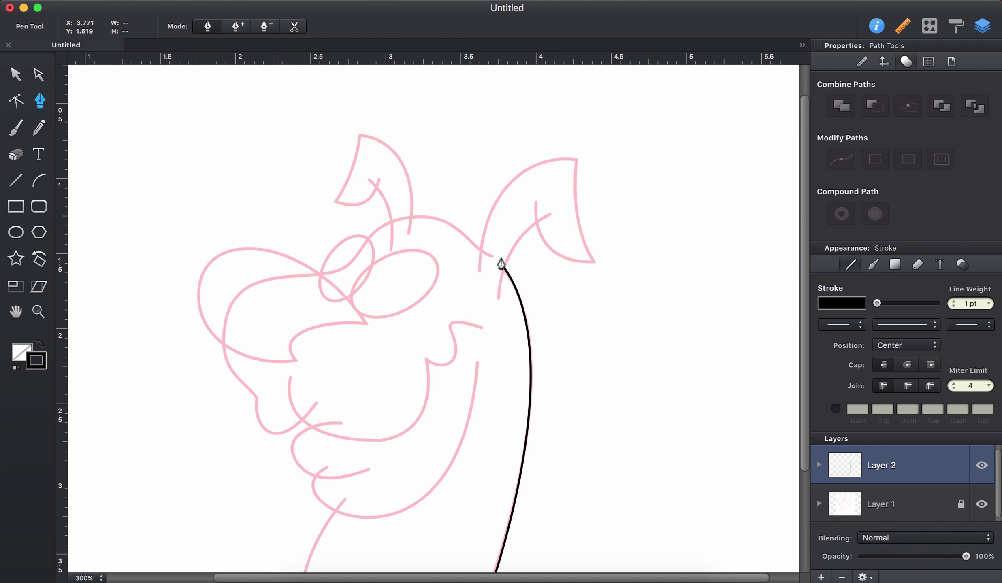
pyautogui.scroll(-2, 493, 266)
pyautogui.scroll(5, 431, 307)
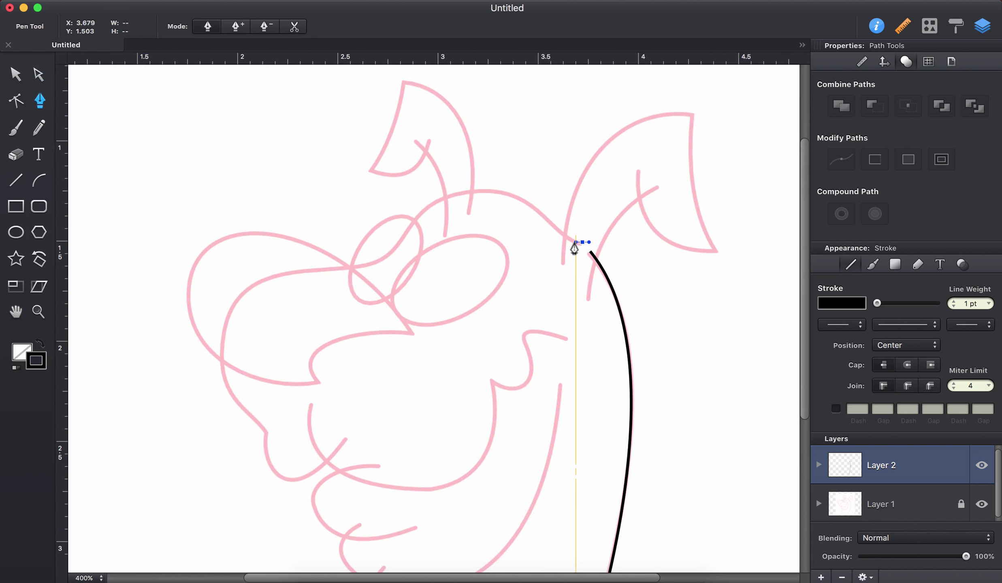
pyautogui.moveTo(582, 242); pyautogui.dragTo(554, 238)
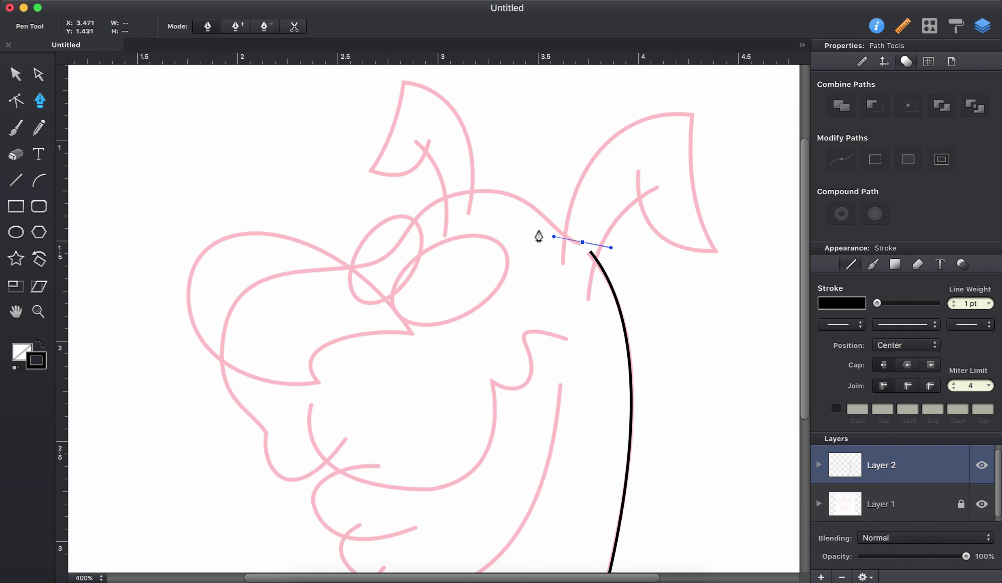
pyautogui.moveTo(476, 190); pyautogui.dragTo(414, 189)
pyautogui.moveTo(384, 257); pyautogui.dragTo(355, 274)
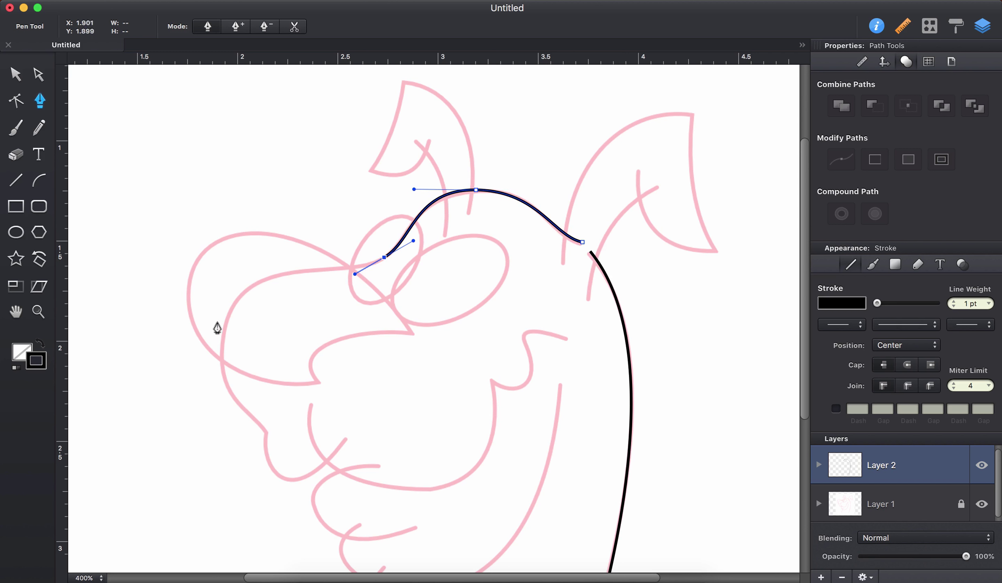
# Continue the head path around the snout to its lower corner and along the rounded lip to the end of the sketch line
pyautogui.moveTo(224, 327); pyautogui.dragTo(208, 408)
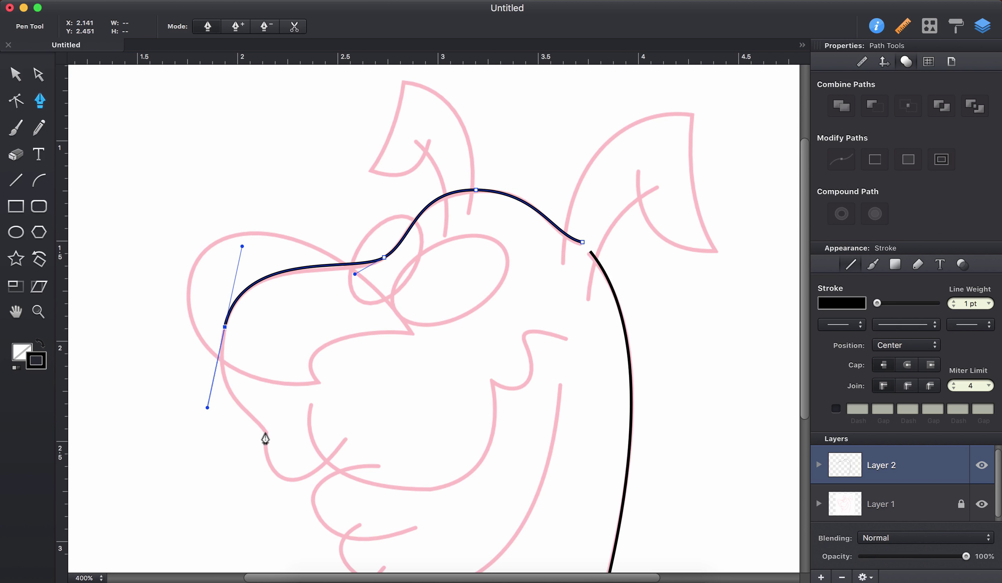
pyautogui.moveTo(265, 432); pyautogui.dragTo(260, 470)
pyautogui.click(344, 441)
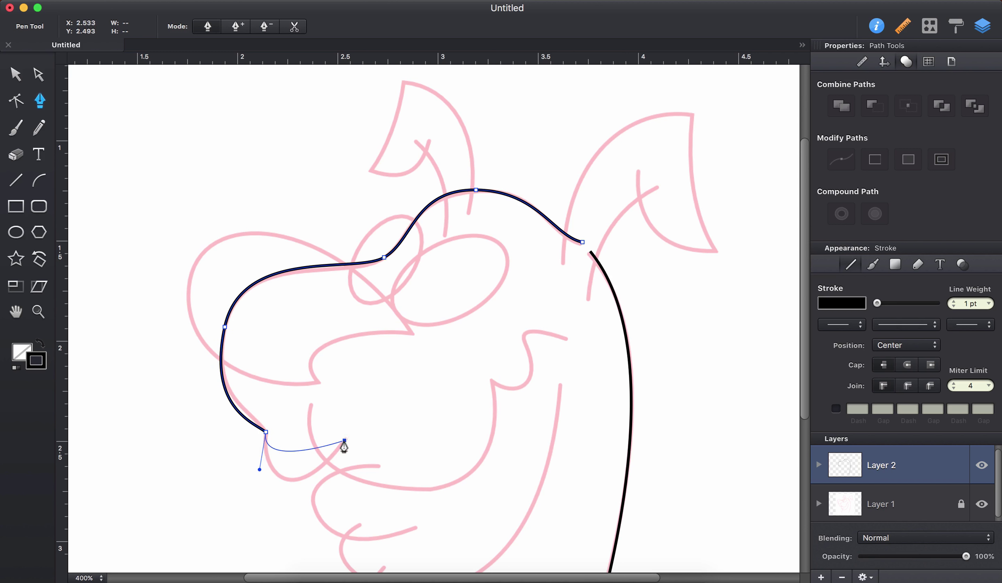
pyautogui.moveTo(344, 444); pyautogui.dragTo(393, 370)
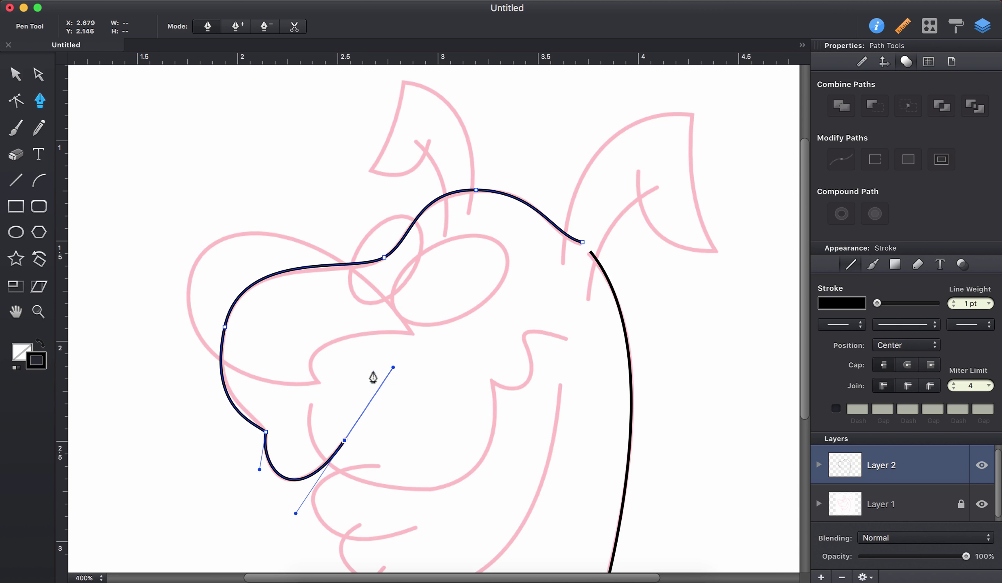
# Try to adjust the lower handle of the snout's corner anchor with the Selection tool, and undo the change
pyautogui.hscroll(-5, 373, 378)
pyautogui.scroll(-4, 373, 377)
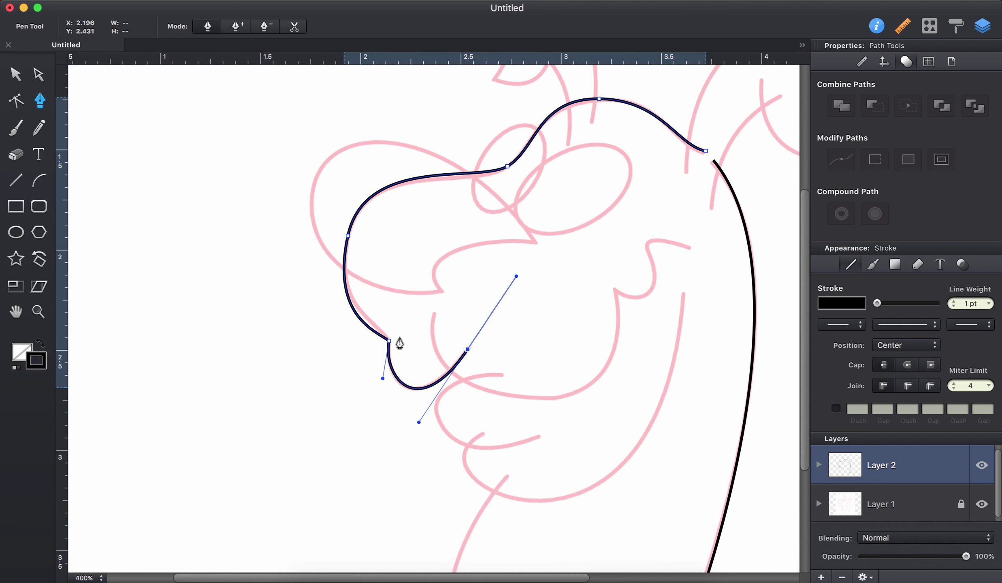
pyautogui.press('a')
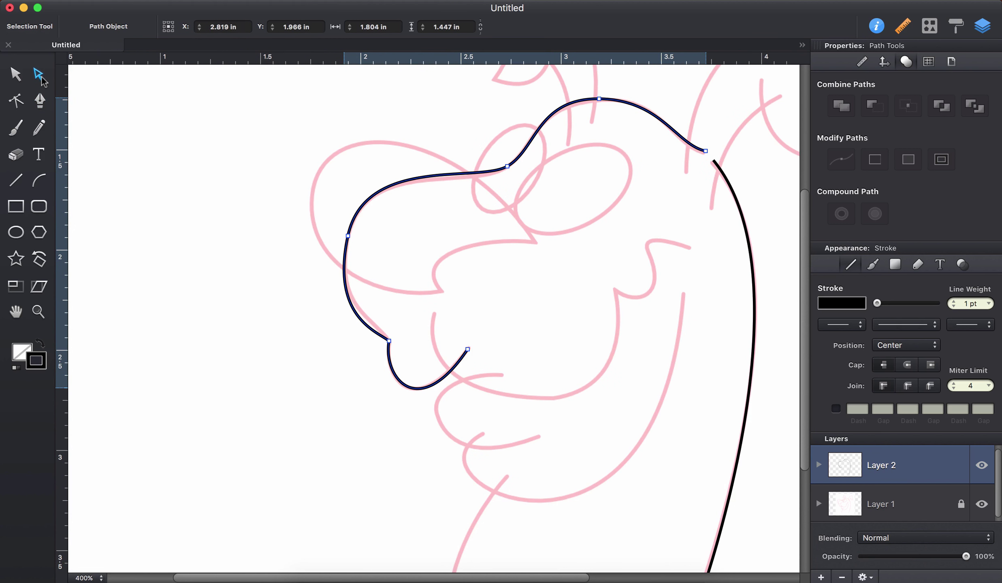
pyautogui.click(389, 341)
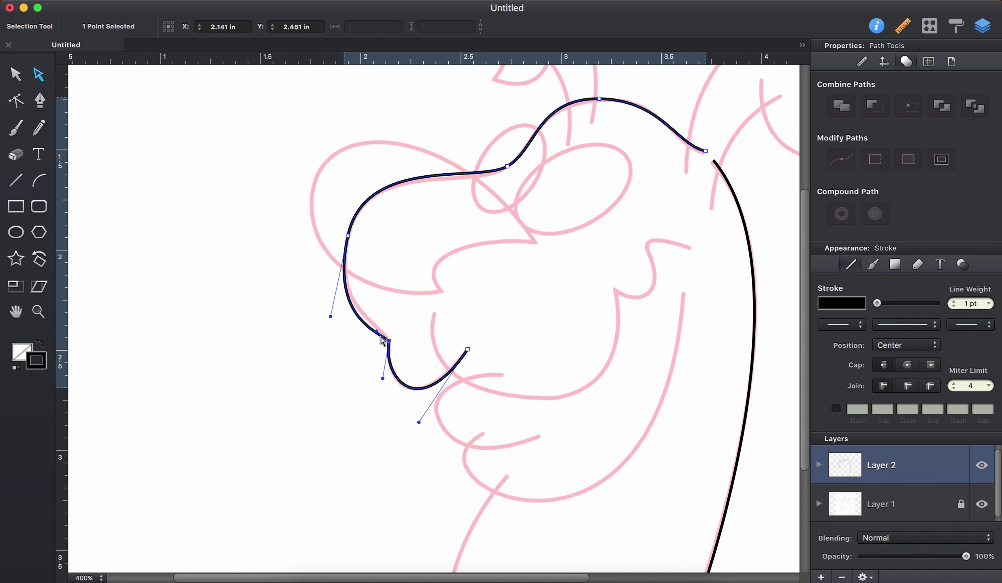
pyautogui.scroll(6, 385, 364)
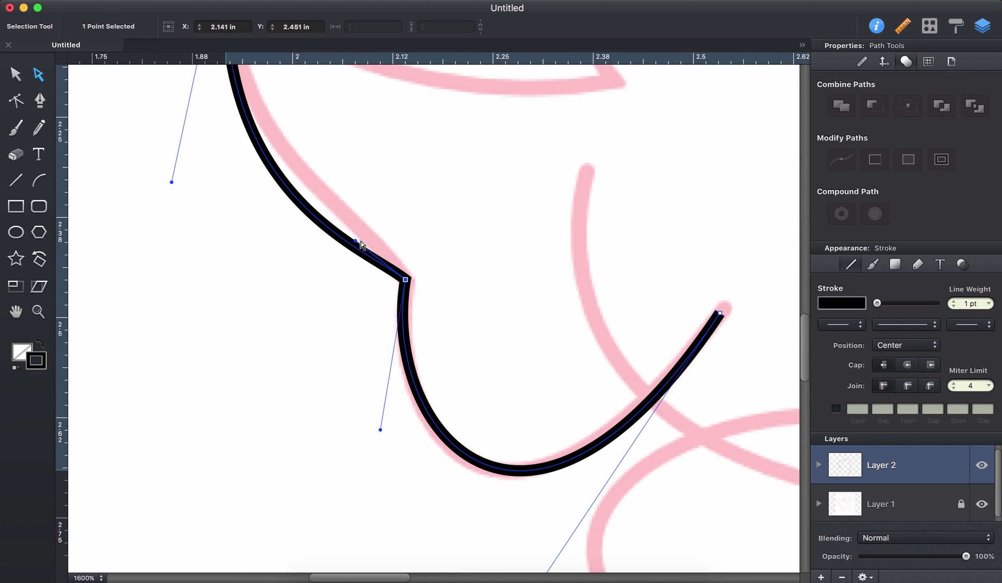
pyautogui.moveTo(381, 431); pyautogui.dragTo(372, 446)
pyautogui.press('cmd+z')
pyautogui.scroll(-3, 423, 321)
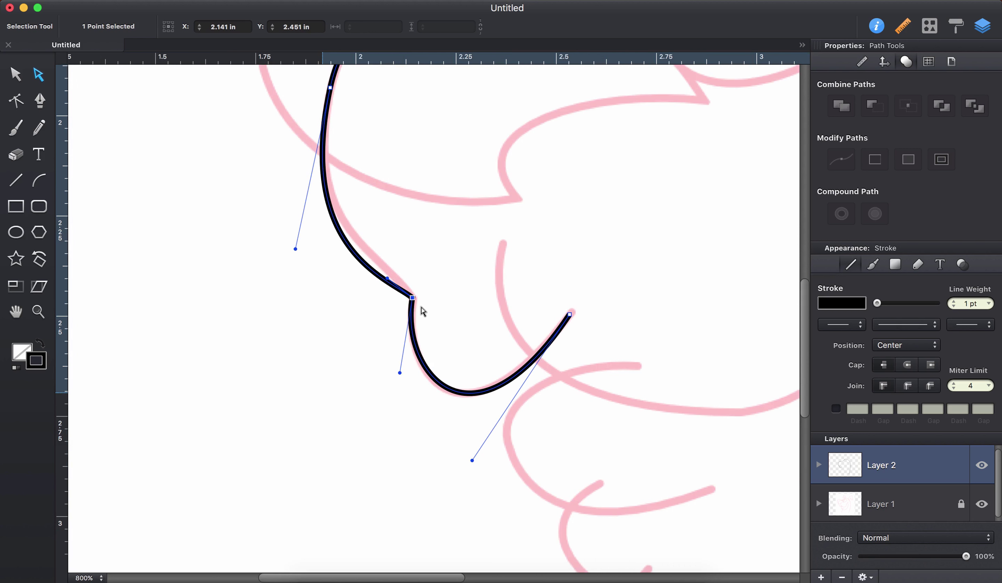
pyautogui.scroll(-3, 423, 312)
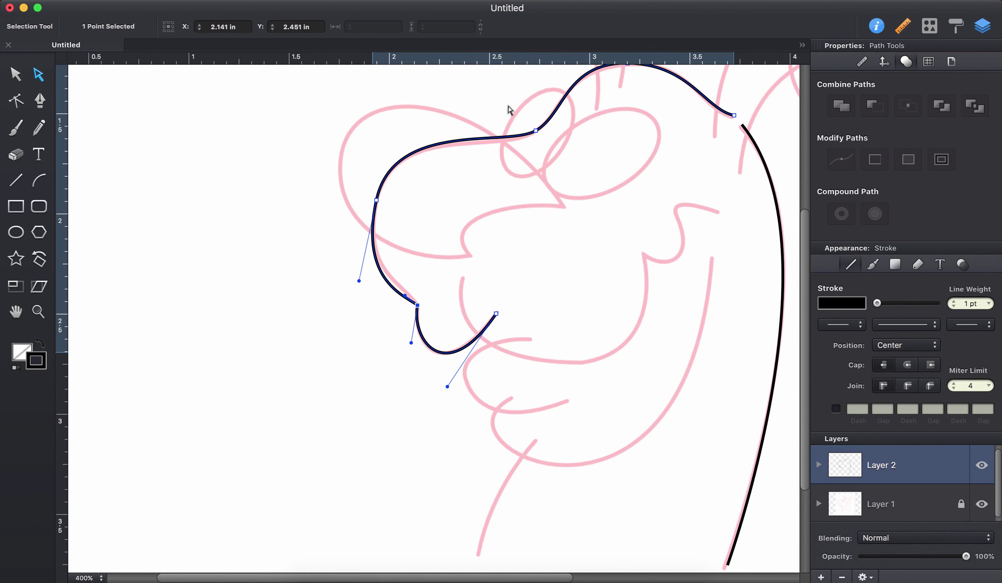
# Move the snout's lower corner anchor to about 2.158, 2.452 in and adjust the surrounding handles to follow the sketch
pyautogui.moveTo(418, 305); pyautogui.dragTo(418, 304)
pyautogui.moveTo(359, 280); pyautogui.dragTo(425, 304)
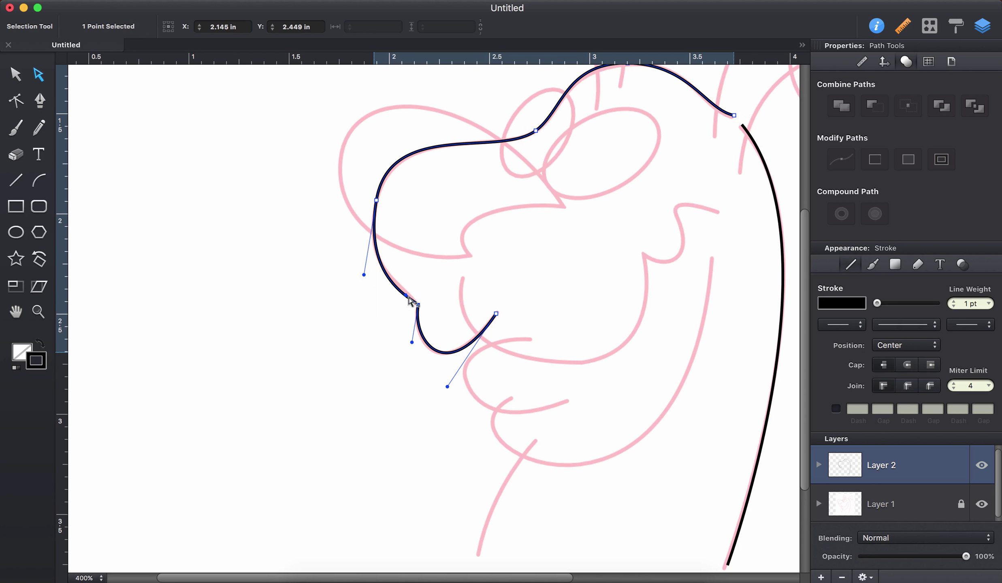
pyautogui.moveTo(406, 296); pyautogui.dragTo(401, 293)
pyautogui.moveTo(412, 342); pyautogui.dragTo(405, 341)
pyautogui.moveTo(418, 306); pyautogui.dragTo(421, 307)
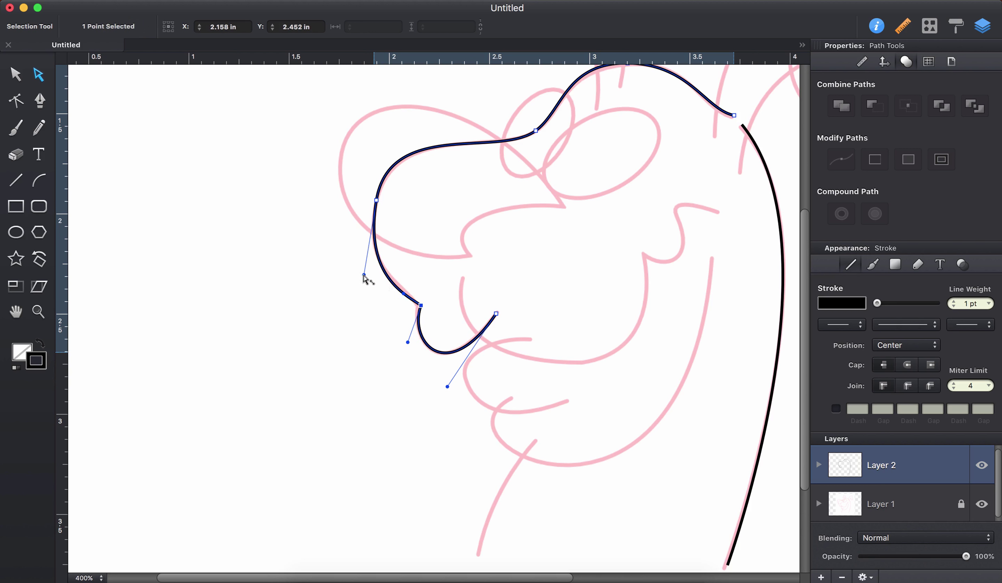
pyautogui.moveTo(364, 274); pyautogui.dragTo(364, 269)
# Nudge the head path's end anchor to about 3.724, 1.515 in and its top anchor to about 3.2, 1.247 in to match the sketch
pyautogui.press('space')
pyautogui.moveTo(554, 324); pyautogui.dragTo(376, 362)
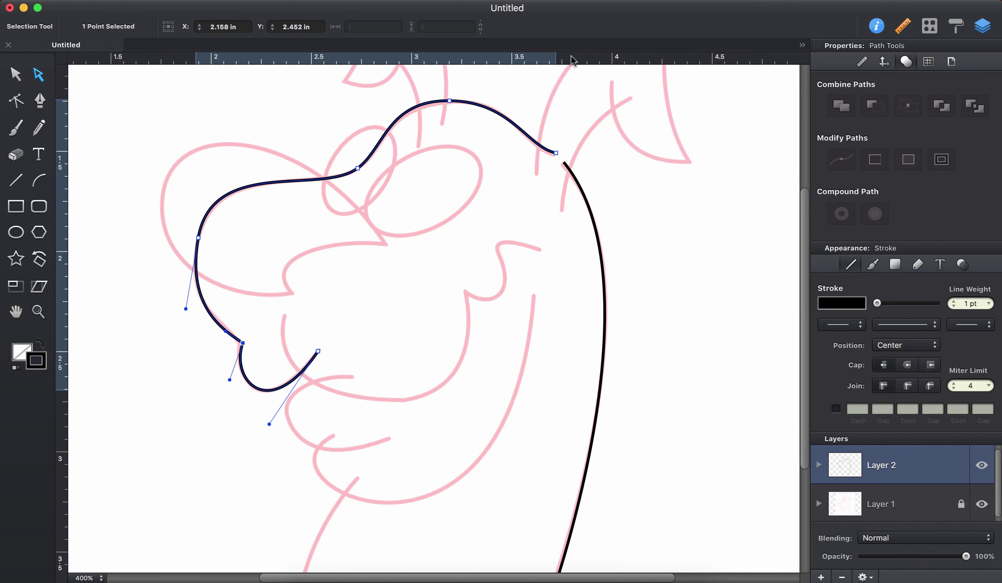
pyautogui.moveTo(556, 154); pyautogui.dragTo(535, 153)
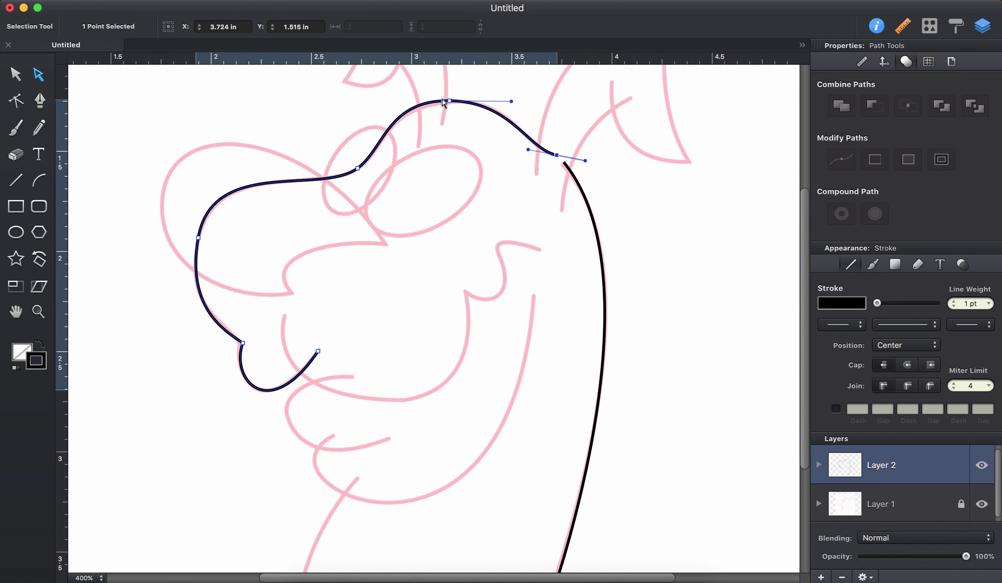
pyautogui.click(425, 103)
pyautogui.moveTo(450, 101); pyautogui.dragTo(389, 101)
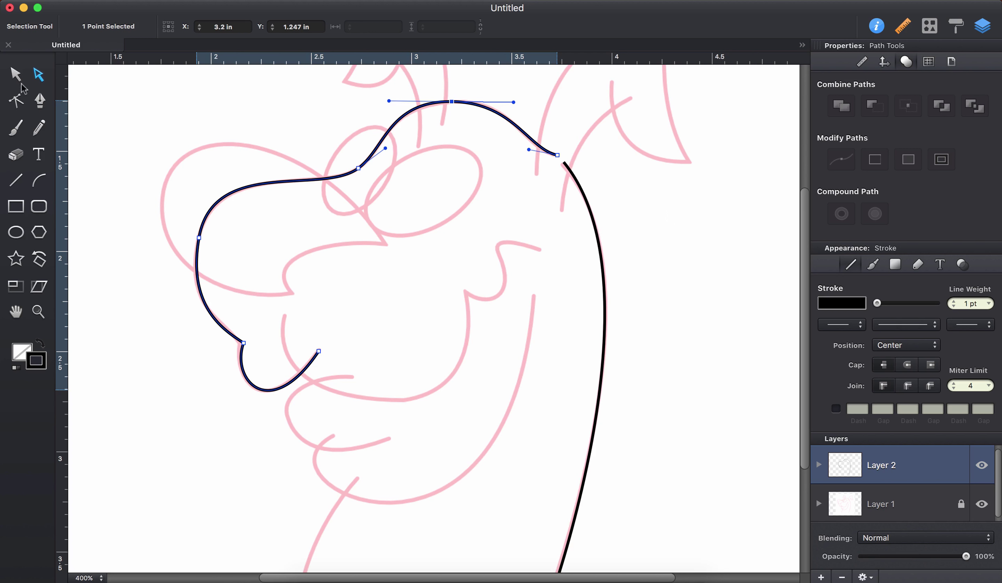
# Trace the right ear's outline with the Pen tool, from its base around both pointed corners to the inner fold
pyautogui.click(37, 102)
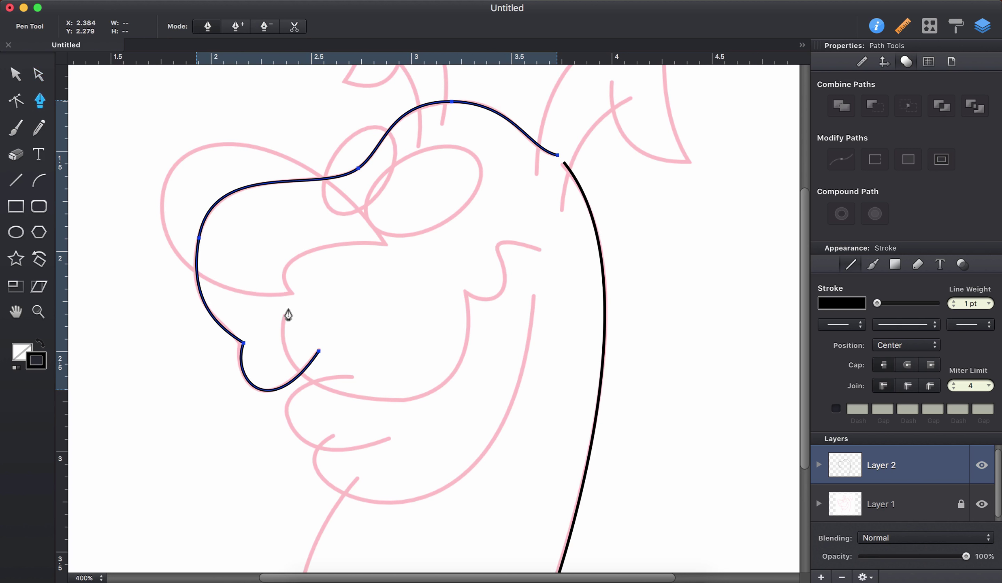
pyautogui.scroll(5, 404, 270)
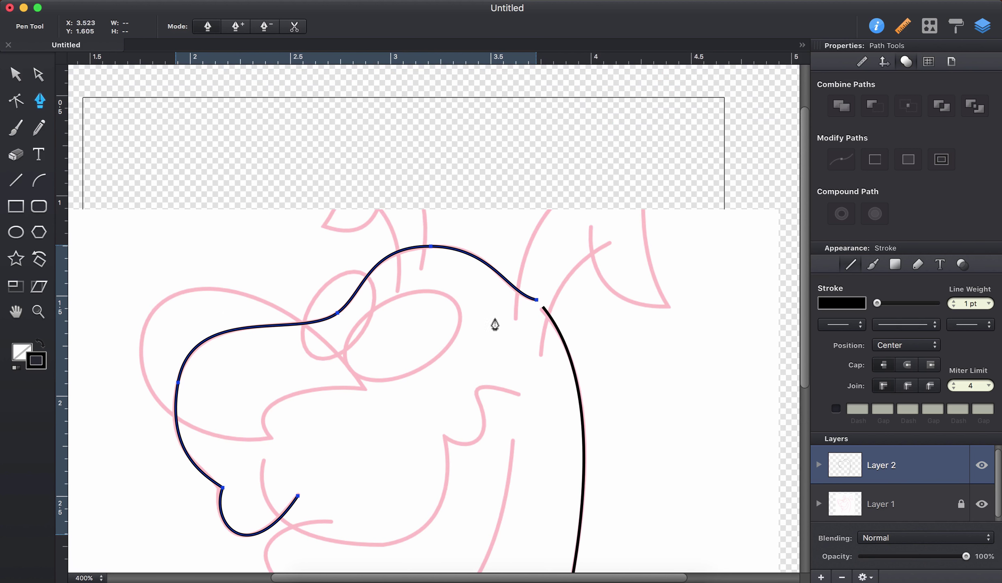
pyautogui.moveTo(515, 318); pyautogui.dragTo(519, 268)
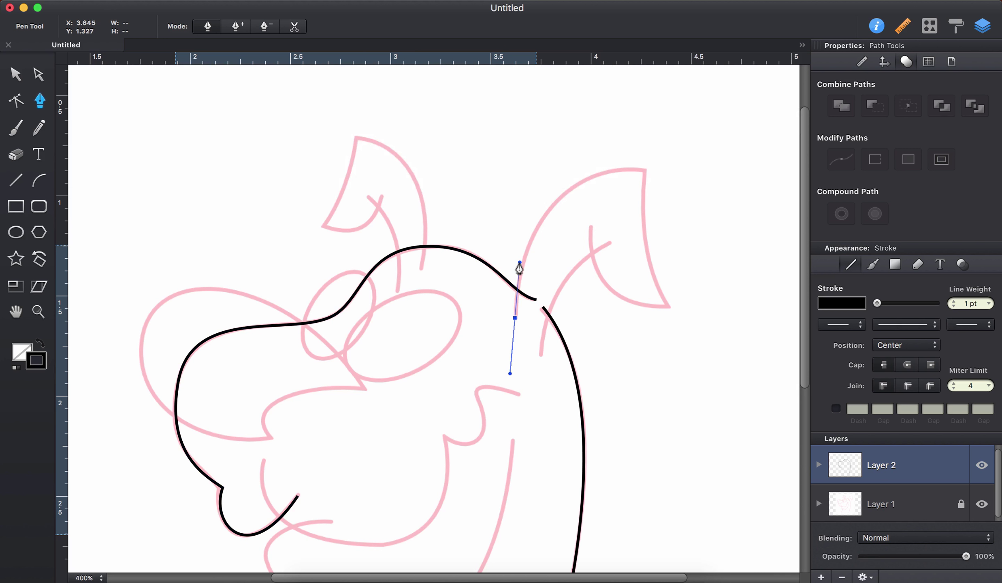
pyautogui.click(644, 170)
pyautogui.moveTo(644, 177)
pyautogui.mouseDown()
pyautogui.moveTo(751, 177)
pyautogui.moveTo(641, 232)
pyautogui.mouseUp()
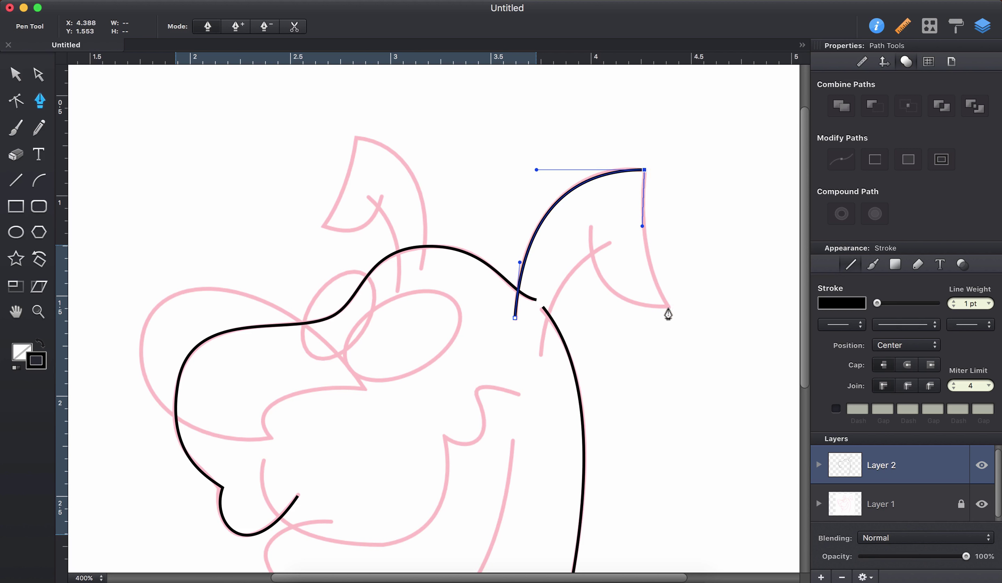
pyautogui.moveTo(668, 306); pyautogui.dragTo(622, 301)
pyautogui.moveTo(593, 228); pyautogui.dragTo(584, 152)
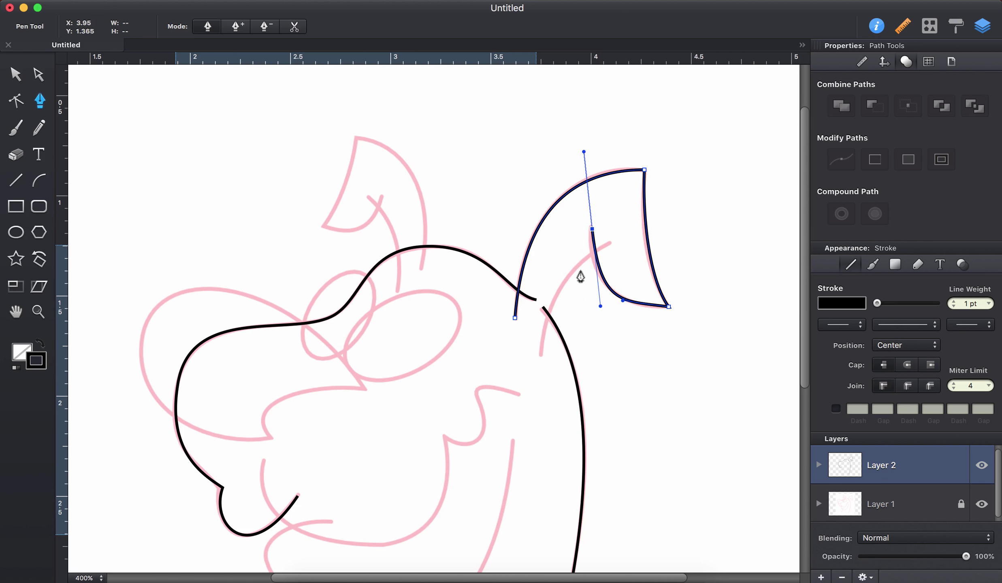
# Move the ear path's inner end anchor to about 3.995, 1.143 in and reshape the lower curve's handles to match the sketch
pyautogui.press('a')
pyautogui.click(593, 230)
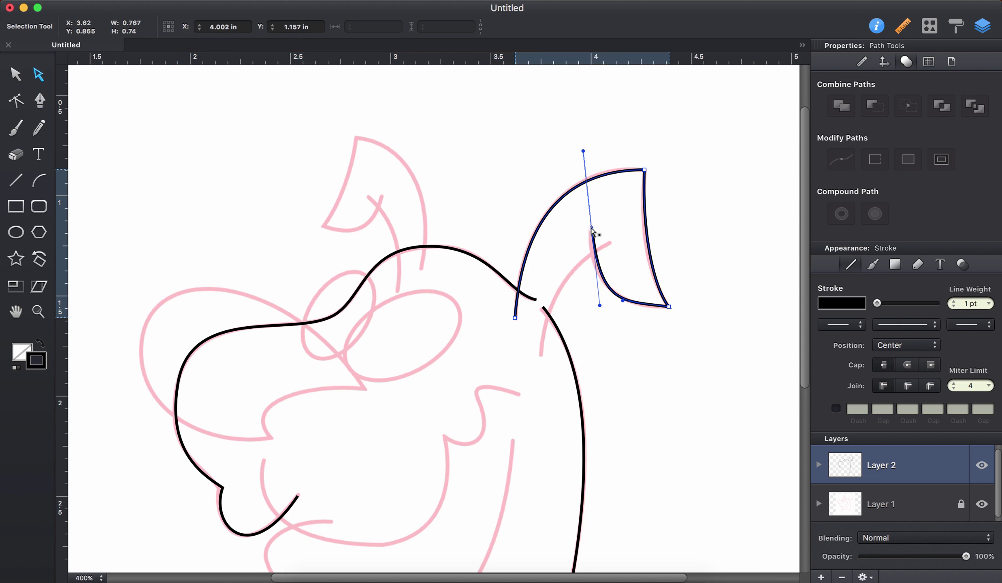
pyautogui.moveTo(626, 307); pyautogui.dragTo(627, 312)
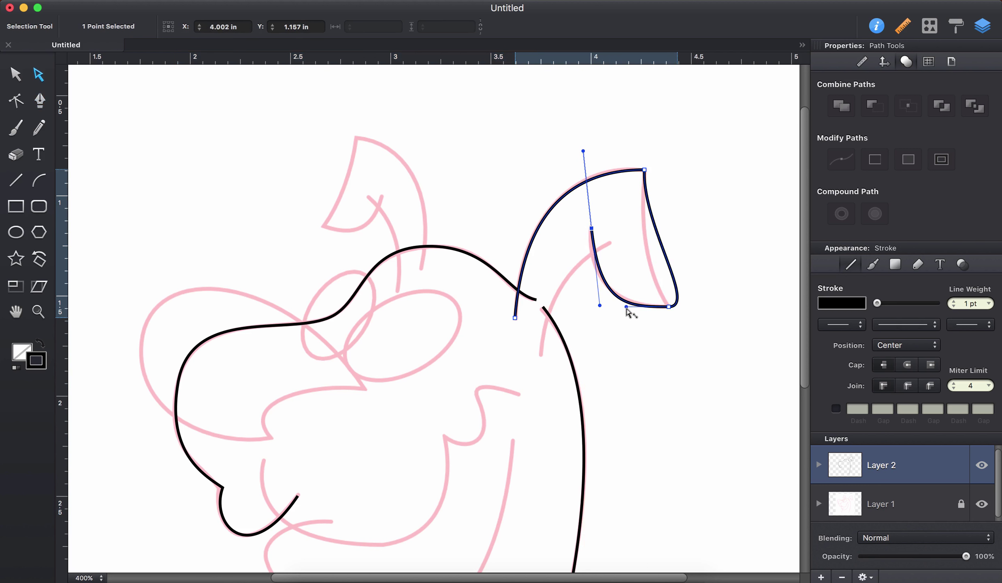
pyautogui.press('super+z')
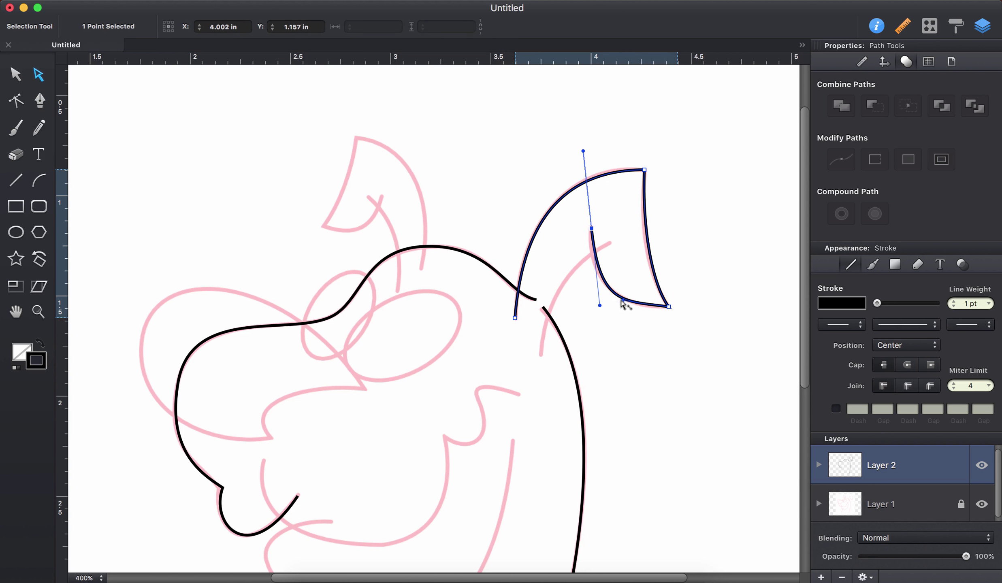
pyautogui.moveTo(628, 307); pyautogui.dragTo(585, 291)
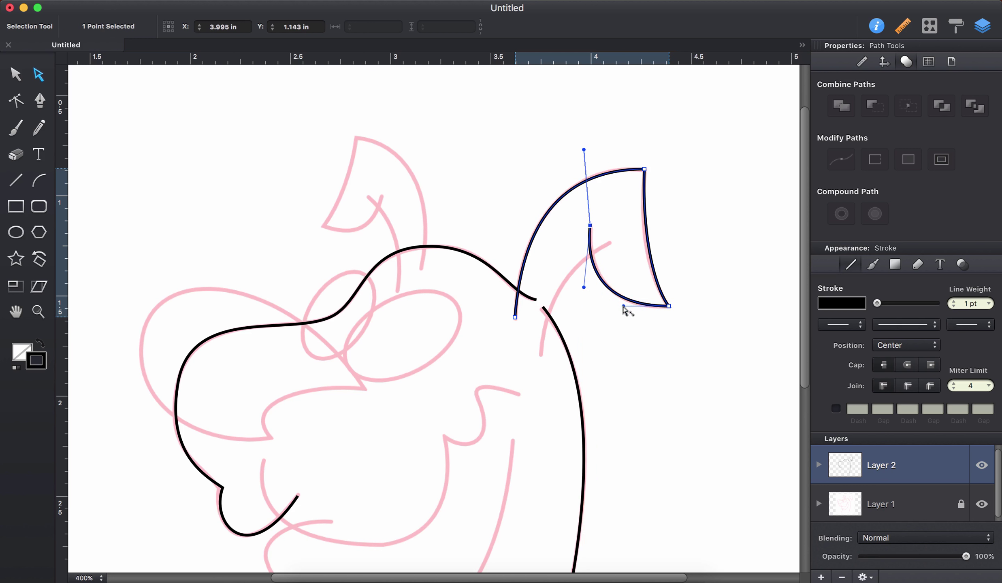
pyautogui.moveTo(623, 306); pyautogui.dragTo(626, 308)
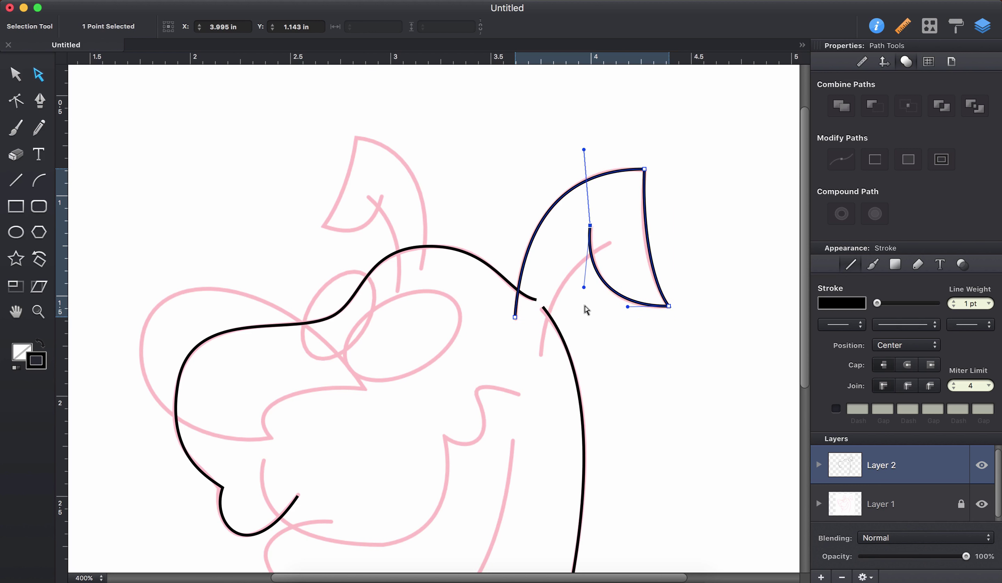
pyautogui.press('v')
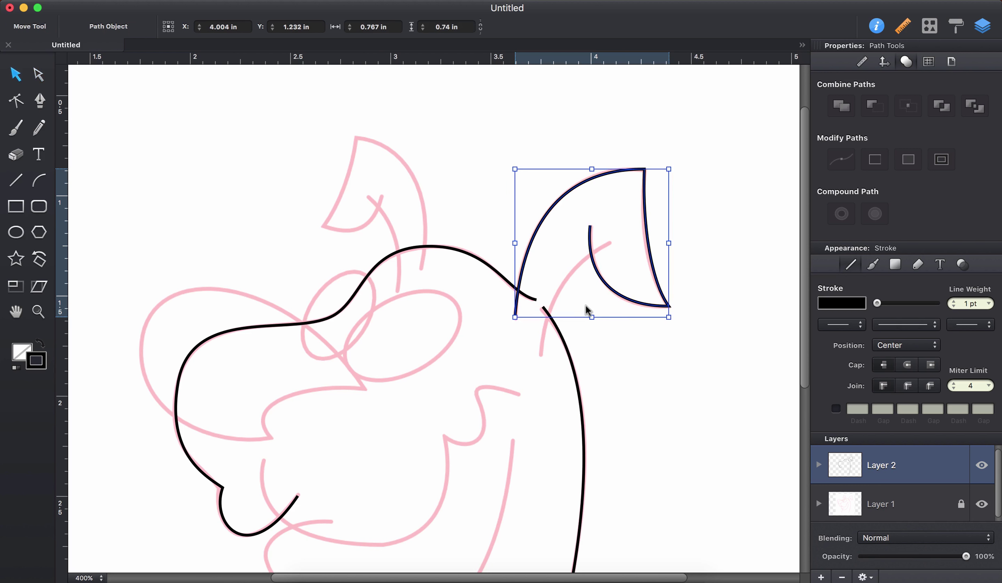
# Trace the right ear's inner line as a separate curve about 0.351 by 0.545 in with the Pen tool, and deselect it
pyautogui.press('p')
pyautogui.moveTo(610, 243); pyautogui.dragTo(599, 255)
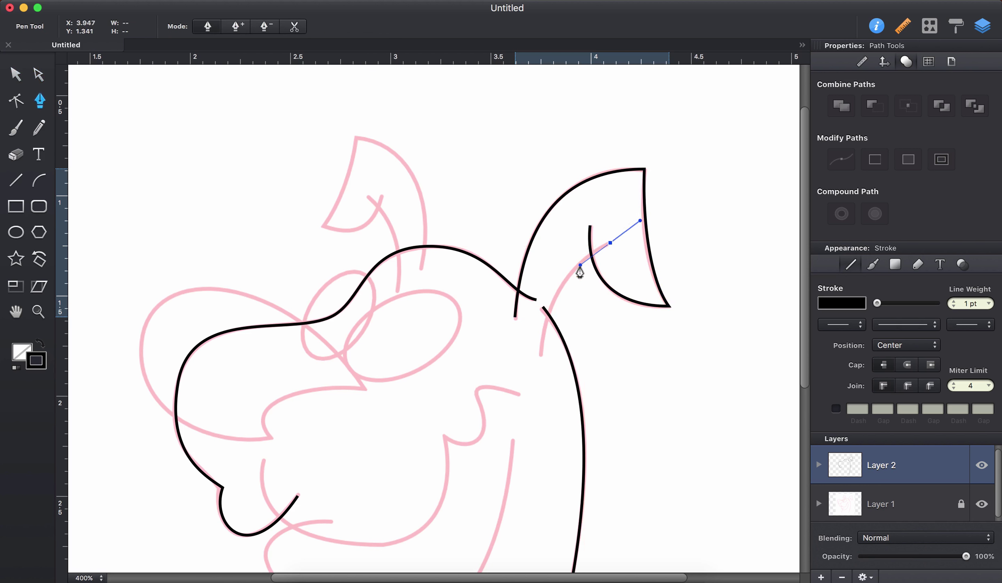
pyautogui.moveTo(540, 352); pyautogui.dragTo(537, 411)
pyautogui.press('v')
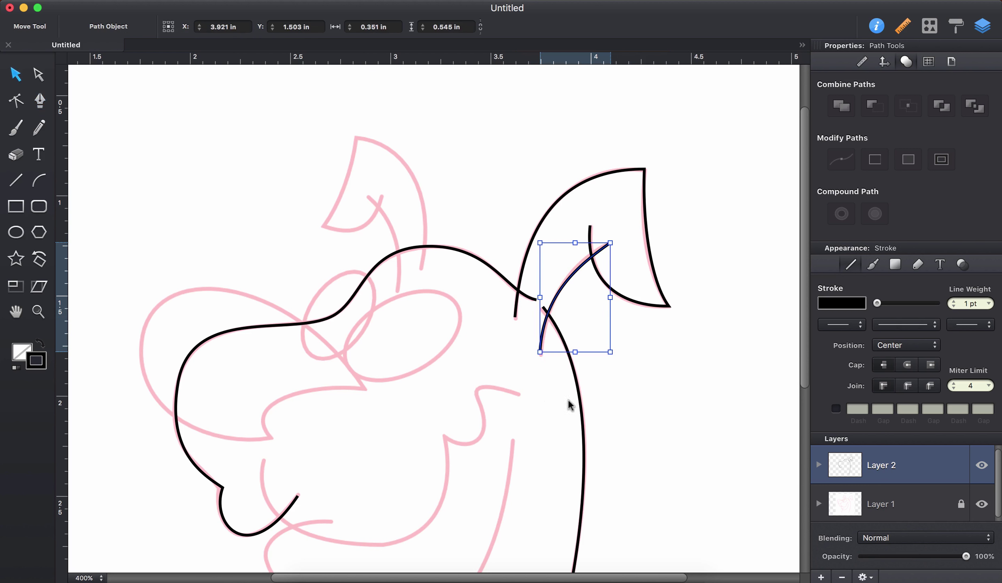
pyautogui.click(661, 411)
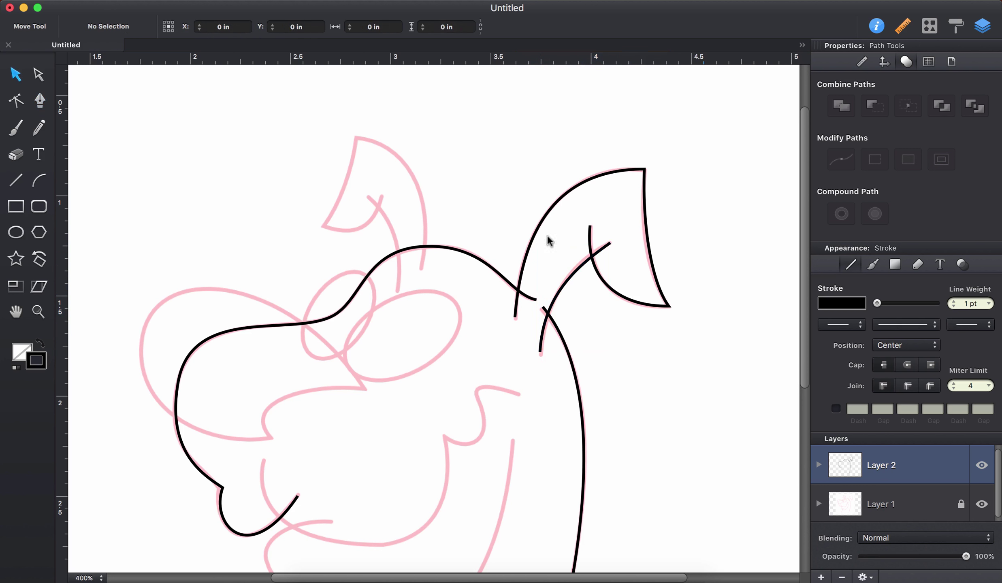
# Switch to the Safari browser and view the two open illustrators' YouTube channel pages
pyautogui.click(347, 575)
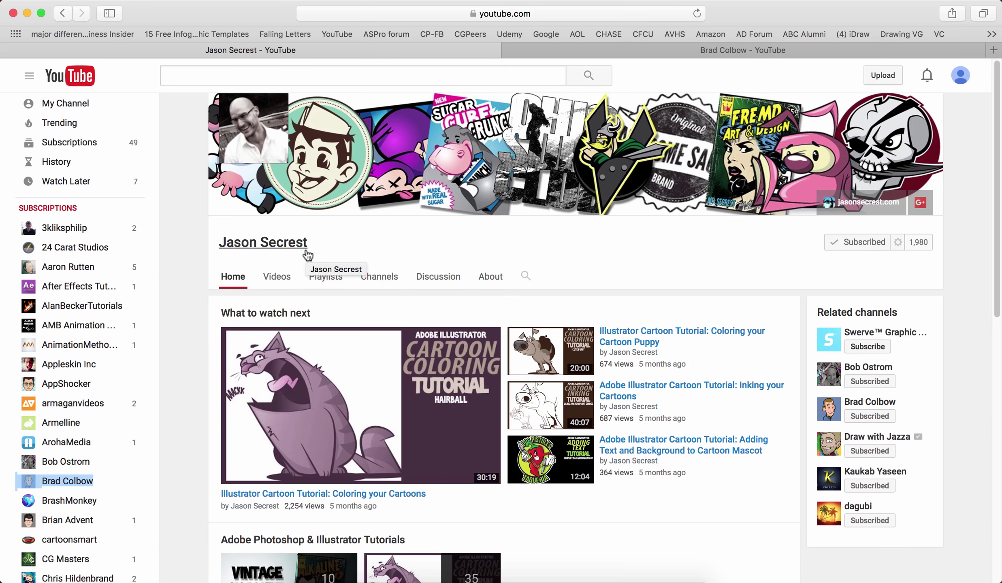
pyautogui.click(279, 279)
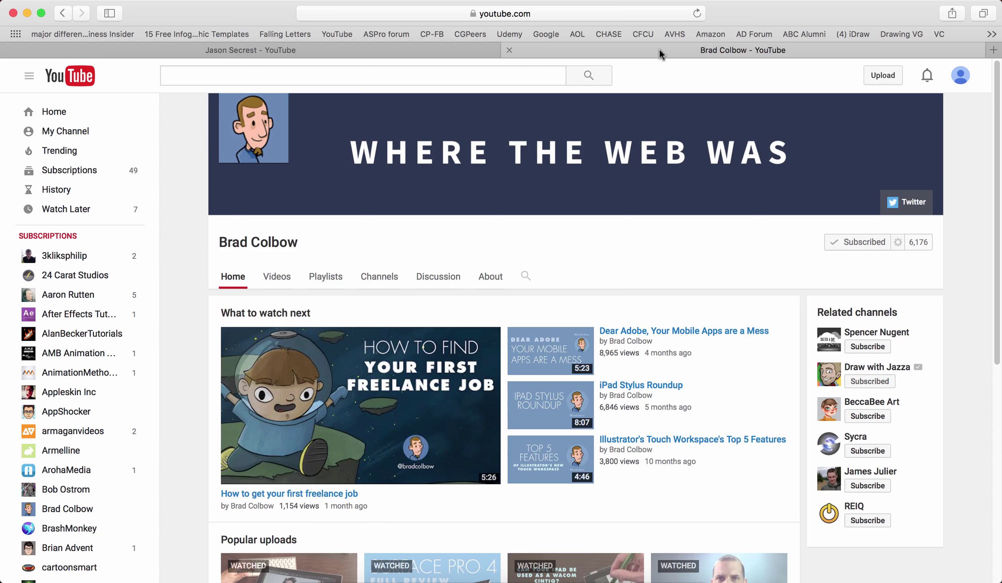
# Show the second illustrator's YouTube channel page and open its list of videos
pyautogui.click(659, 49)
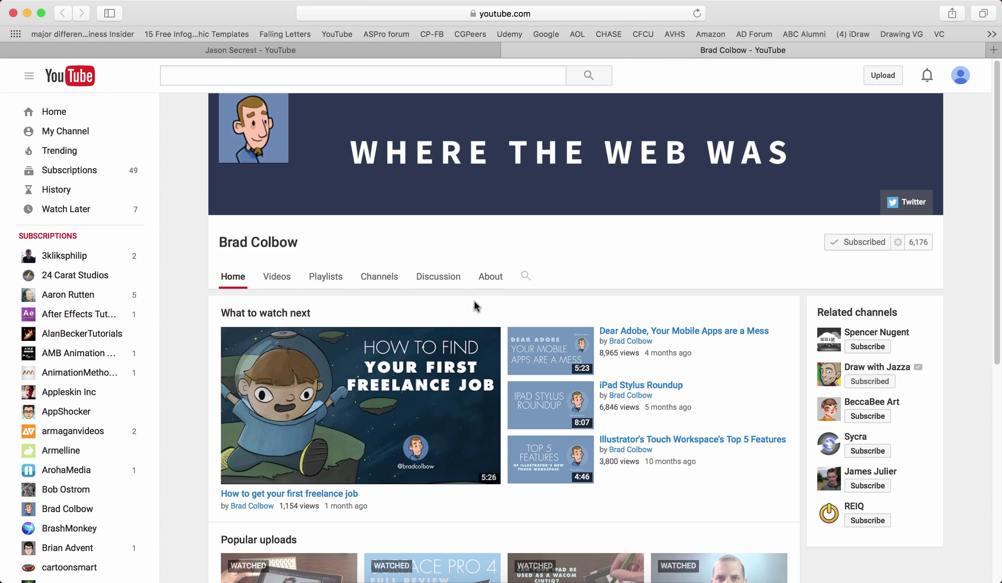
pyautogui.click(277, 277)
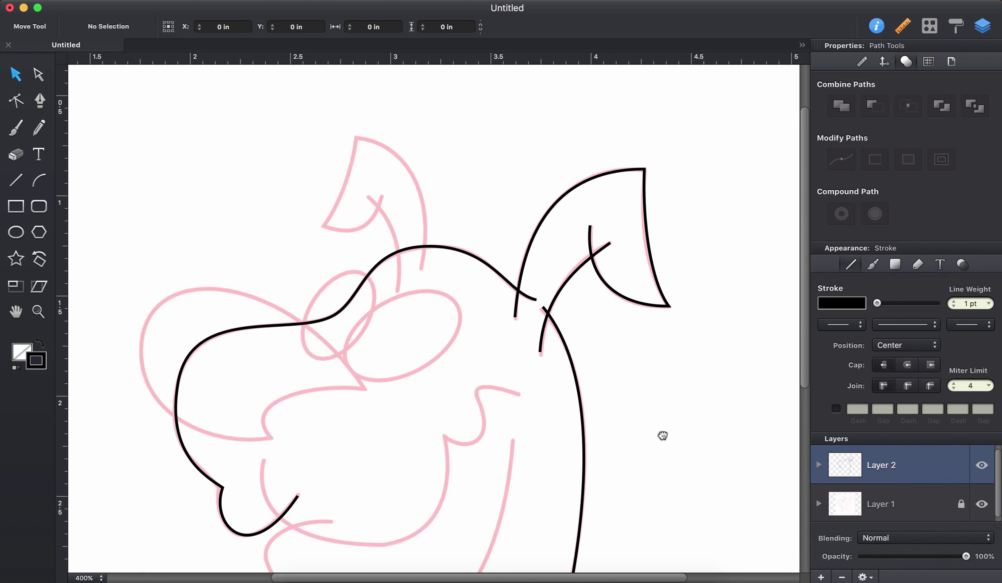
# Return to Autodesk Graphic and trace the left ear's outline with the Pen tool, from its base around both corners to the inner fold
pyautogui.moveTo(664, 438)
pyautogui.mouseDown()
pyautogui.moveTo(712, 332)
pyautogui.moveTo(709, 376)
pyautogui.mouseUp()
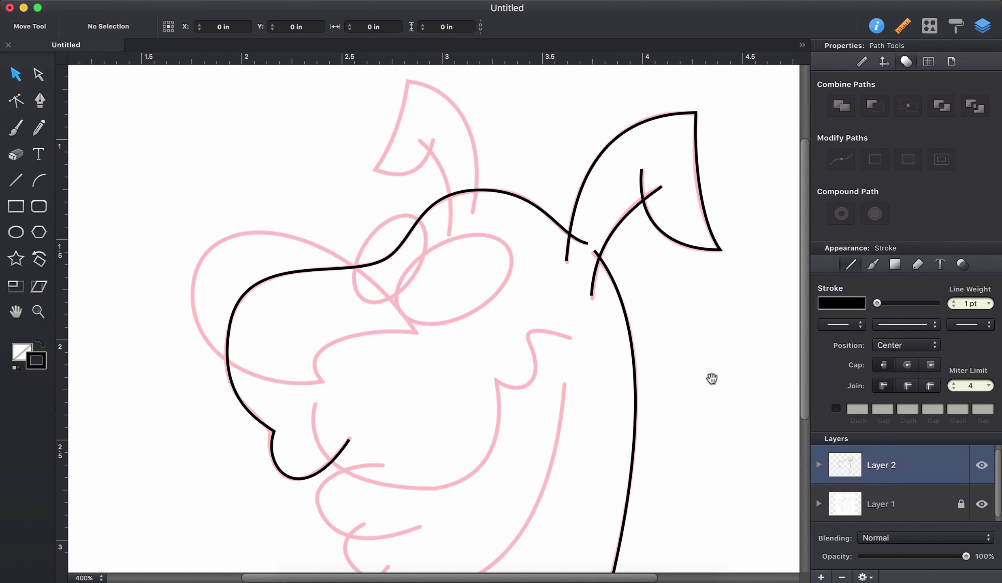
pyautogui.press('super+0')
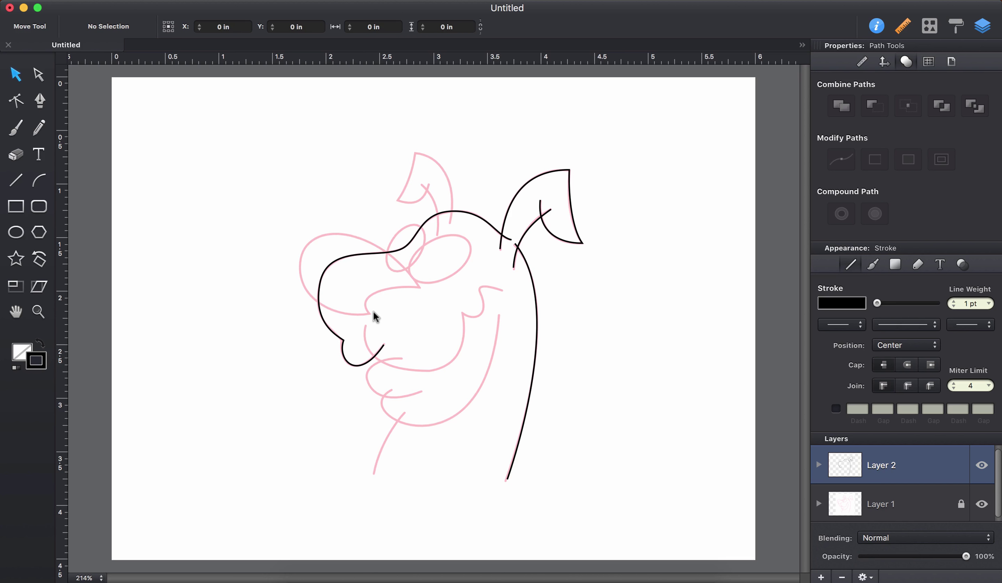
pyautogui.scroll(2, 449, 353)
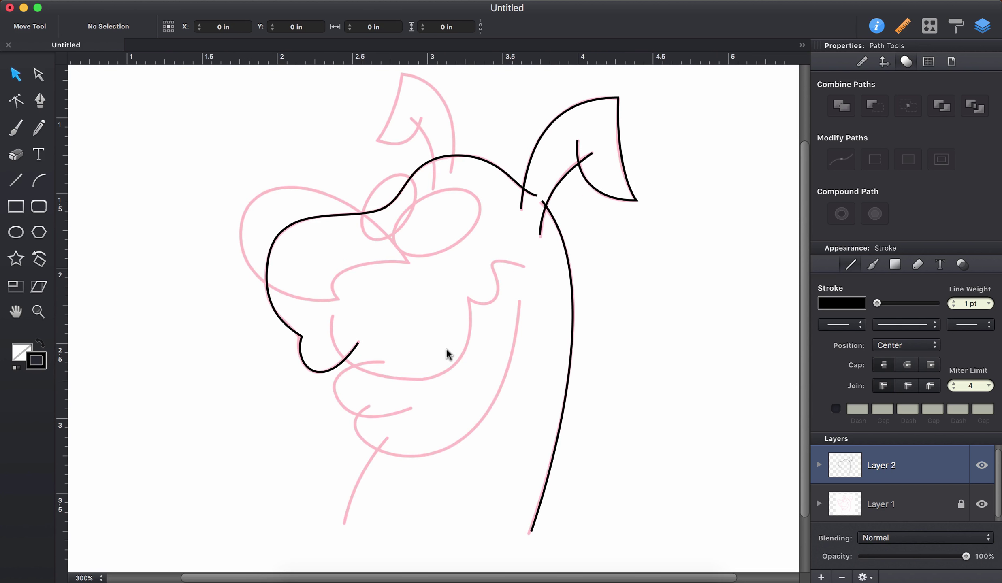
pyautogui.click(39, 100)
pyautogui.moveTo(451, 170); pyautogui.dragTo(451, 106)
pyautogui.click(402, 74)
pyautogui.moveTo(379, 137); pyautogui.dragTo(394, 141)
pyautogui.moveTo(422, 120); pyautogui.dragTo(433, 100)
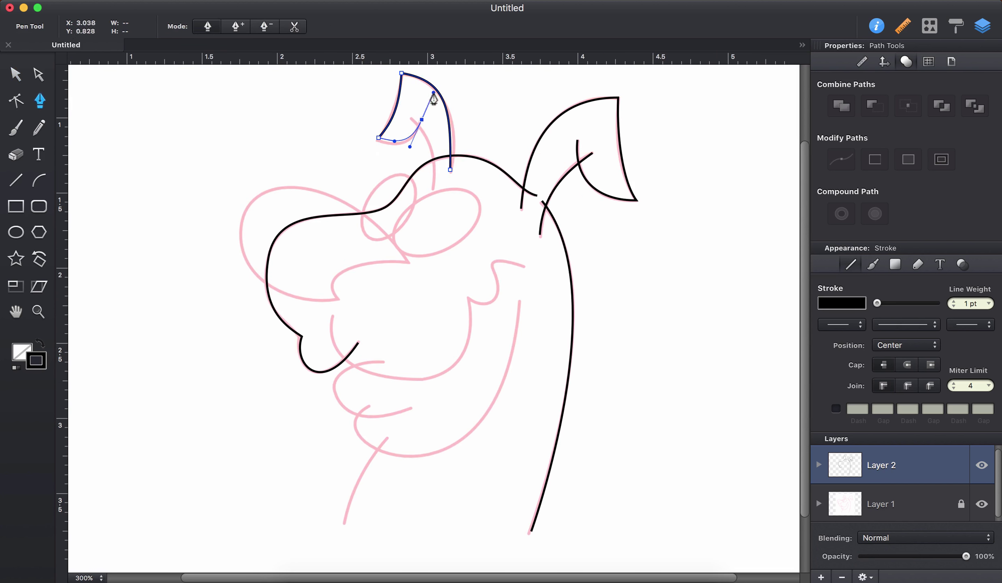
# Move the left ear path's inner end anchor to about 2.96, 1 in to match the sketch
pyautogui.scroll(5, 422, 118)
pyautogui.scroll(5, 422, 118)
pyautogui.press('a')
pyautogui.moveTo(485, 273); pyautogui.dragTo(488, 264)
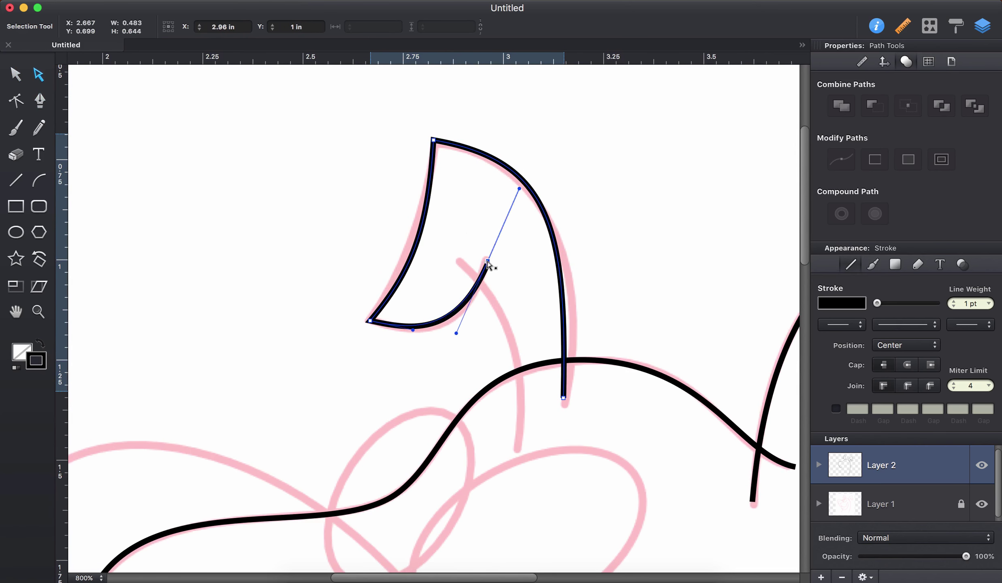
# Trace the left ear's inner line as a separate curve with the Pen tool, from the fold to its base
pyautogui.press('p')
pyautogui.click(459, 262)
pyautogui.moveTo(519, 442); pyautogui.dragTo(513, 569)
# Draw a closed three-point path over the large rounded nose shape, with corner anchors at its far left, right tip and lower point
pyautogui.scroll(-8, 531, 395)
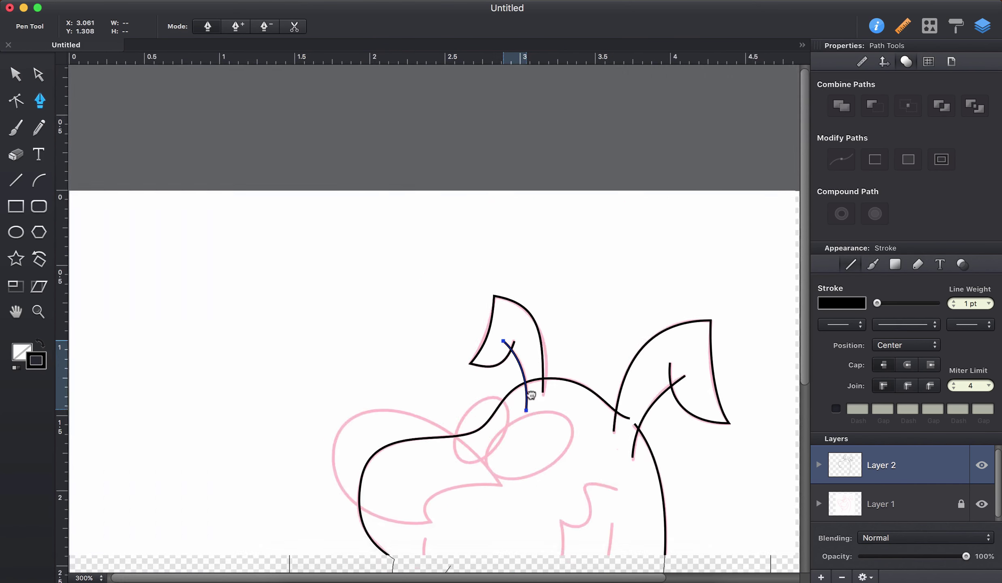
pyautogui.scroll(10, 421, 527)
pyautogui.click(190, 233)
pyautogui.click(619, 384)
pyautogui.click(430, 479)
pyautogui.click(190, 233)
# Convert the nose path's three anchors to curves with the Convert Anchor tool, bending each side along the pink sketch
pyautogui.hotkey('shift', 'c')
pyautogui.moveTo(620, 384); pyautogui.dragTo(544, 255)
pyautogui.moveTo(192, 233); pyautogui.dragTo(293, 103)
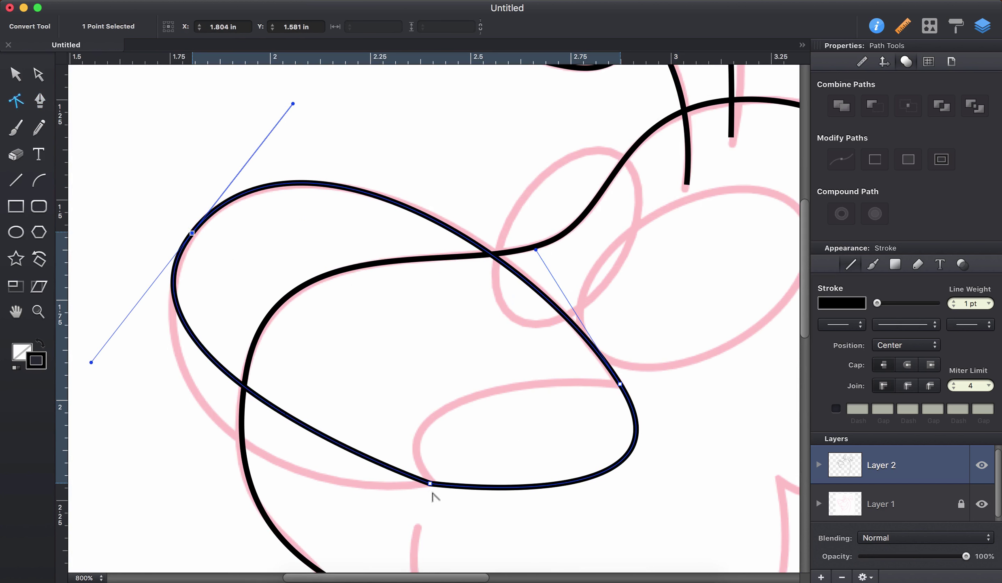
pyautogui.moveTo(430, 484); pyautogui.dragTo(359, 388)
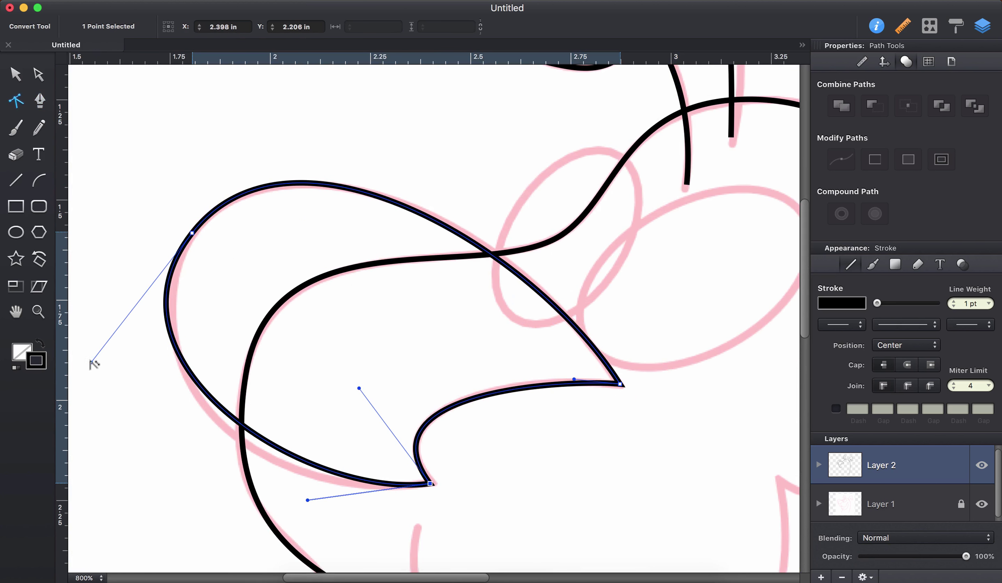
pyautogui.moveTo(91, 360)
pyautogui.mouseDown()
pyautogui.moveTo(102, 417)
pyautogui.moveTo(87, 351)
pyautogui.mouseUp()
# Fine-tune the nose path's left and lower handles and shift its left anchor to about 1.807, 1.59 in
pyautogui.press('a')
pyautogui.hscroll(-10, 289, 338)
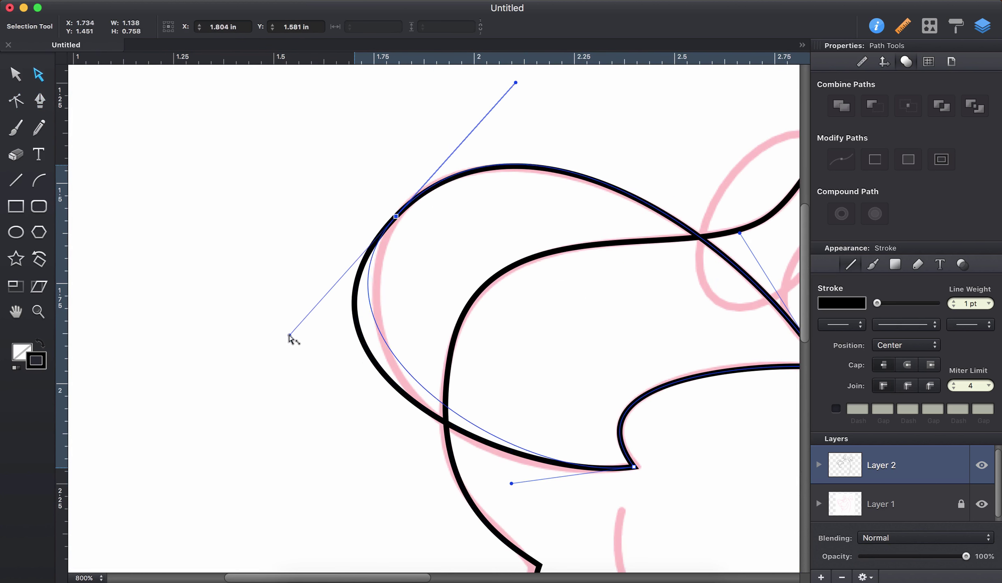
pyautogui.moveTo(290, 338); pyautogui.dragTo(313, 309)
pyautogui.moveTo(511, 481); pyautogui.dragTo(447, 503)
pyautogui.moveTo(318, 311)
pyautogui.mouseDown()
pyautogui.moveTo(336, 309)
pyautogui.moveTo(322, 314)
pyautogui.mouseUp()
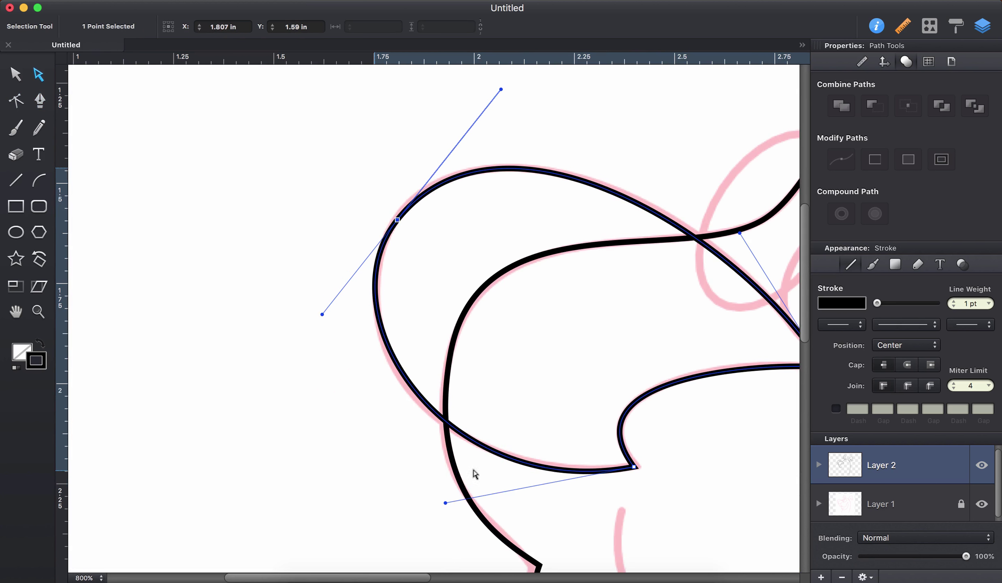
# Trace the long mouth curve as a new path with the Pen tool, from below the nose to the cheek corner
pyautogui.moveTo(634, 467); pyautogui.dragTo(548, 369)
pyautogui.press('super+minus')
pyautogui.press('p')
pyautogui.moveTo(315, 292); pyautogui.dragTo(281, 386)
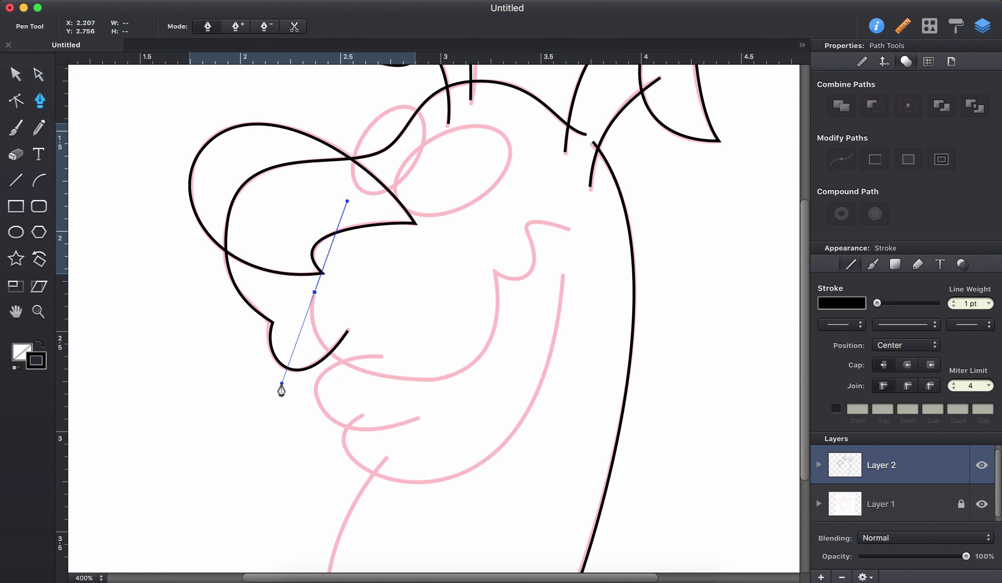
pyautogui.moveTo(494, 274); pyautogui.dragTo(506, 167)
# Refine the mouth curve and shape the small cheek crease at its right end with the Convert Anchor tool
pyautogui.press('super+plus')
pyautogui.press('super+plus')
pyautogui.press('a')
pyautogui.moveTo(544, 125); pyautogui.dragTo(522, 246)
pyautogui.moveTo(454, 526); pyautogui.dragTo(578, 510)
pyautogui.press('c')
pyautogui.moveTo(505, 286); pyautogui.dragTo(559, 506)
pyautogui.press('super+0')
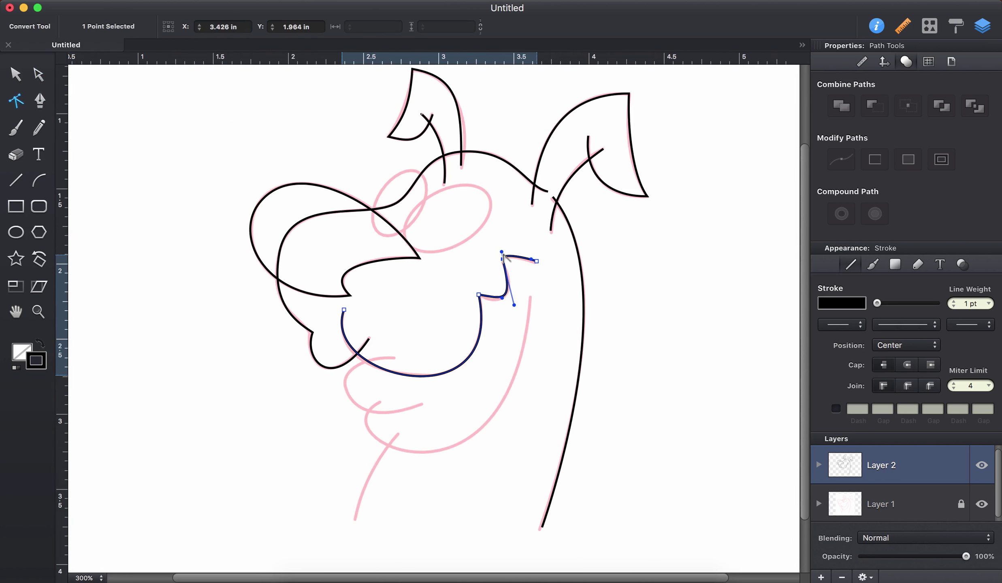
# Trace the rounded lower lip beneath the mouth as a separate two-point curve with the Pen tool
pyautogui.press('a')
pyautogui.press('p')
pyautogui.moveTo(397, 357); pyautogui.dragTo(438, 363)
pyautogui.moveTo(421, 404)
pyautogui.mouseDown()
pyautogui.moveTo(477, 396)
pyautogui.moveTo(302, 407)
pyautogui.moveTo(318, 436)
pyautogui.moveTo(331, 436)
pyautogui.mouseUp()
# Trace the jaw line from beside the cheek down to the chin's curl and fit it to the sketch
pyautogui.press('p')
pyautogui.moveTo(382, 401); pyautogui.dragTo(330, 413)
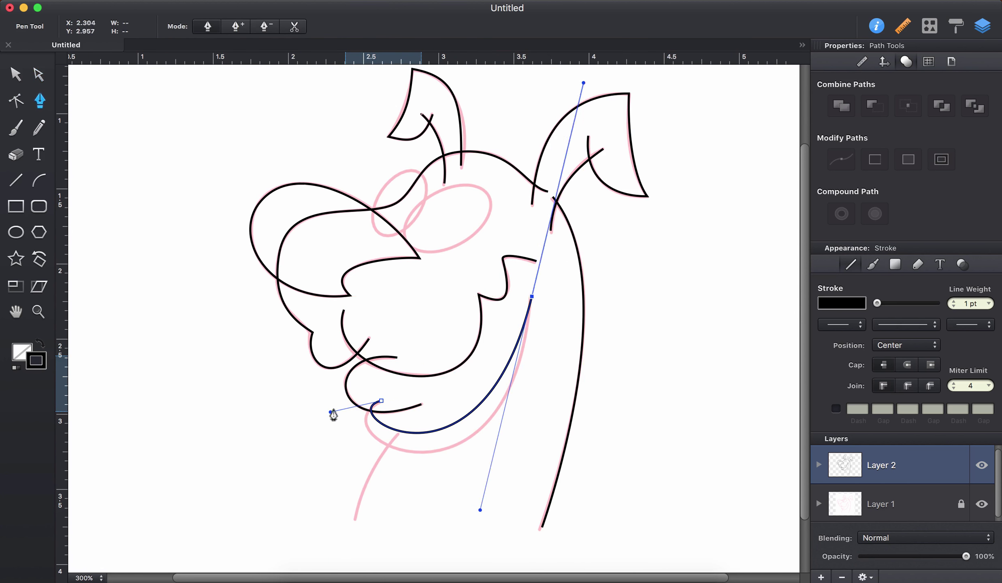
pyautogui.press('a')
# Trace the front neck line below the chin as a separate two-point curve with the Pen tool
pyautogui.scroll(-5, 537, 394)
pyautogui.press('p')
pyautogui.click(438, 293)
pyautogui.moveTo(392, 380); pyautogui.dragTo(388, 421)
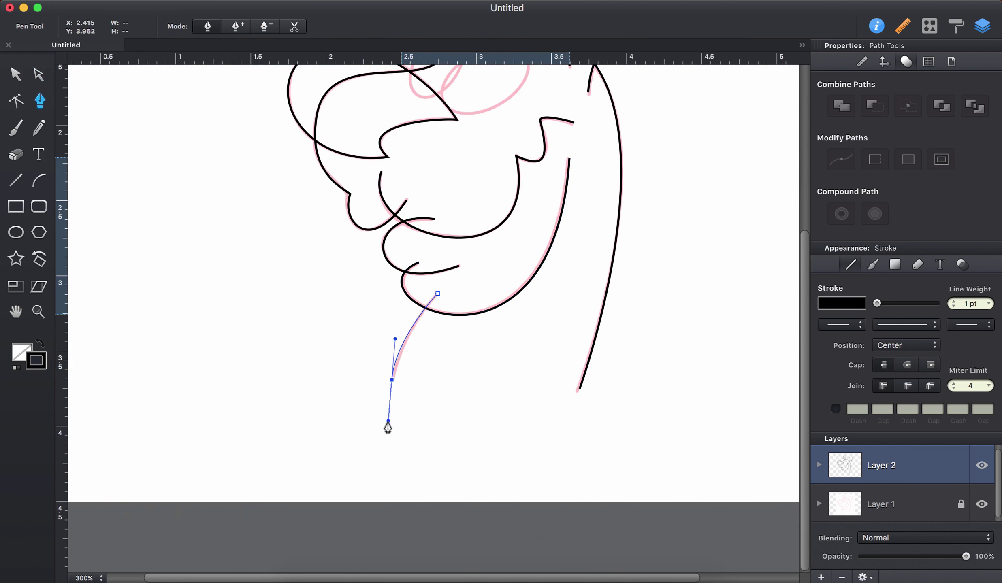
pyautogui.press('a')
# Trace the eyes with ellipses, rotating and moving them to match the two tilted ovals in the sketch
pyautogui.press('super+equal')
pyautogui.press('e')
pyautogui.moveTo(451, 252)
pyautogui.mouseDown()
pyautogui.moveTo(555, 320)
pyautogui.moveTo(608, 328)
pyautogui.mouseUp()
pyautogui.press('v')
pyautogui.moveTo(610, 249)
pyautogui.mouseDown()
pyautogui.moveTo(580, 227)
pyautogui.moveTo(542, 239)
pyautogui.mouseUp()
pyautogui.moveTo(470, 286)
pyautogui.mouseDown()
pyautogui.moveTo(430, 243)
pyautogui.moveTo(418, 146)
pyautogui.moveTo(405, 154)
pyautogui.mouseUp()
pyautogui.press('super+0')
# Deselect the eye shapes and examine how closely the traced black lines follow the pink sketch
pyautogui.click(555, 335)
pyautogui.press('super+equal')
pyautogui.press('super+equal')
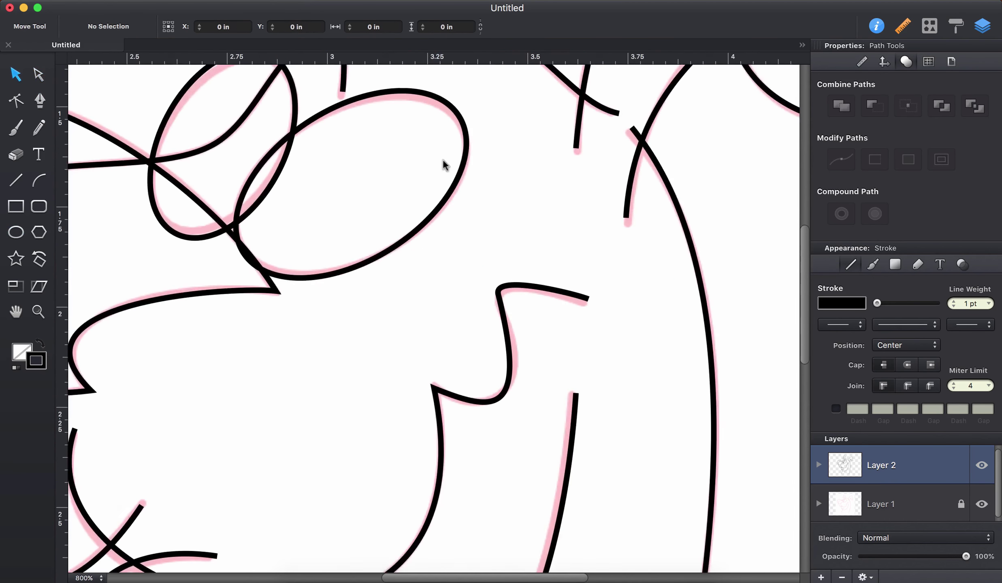
pyautogui.press('super+minus')
pyautogui.press('a')
pyautogui.click(497, 206)
pyautogui.press('super+0')
pyautogui.click(574, 271)
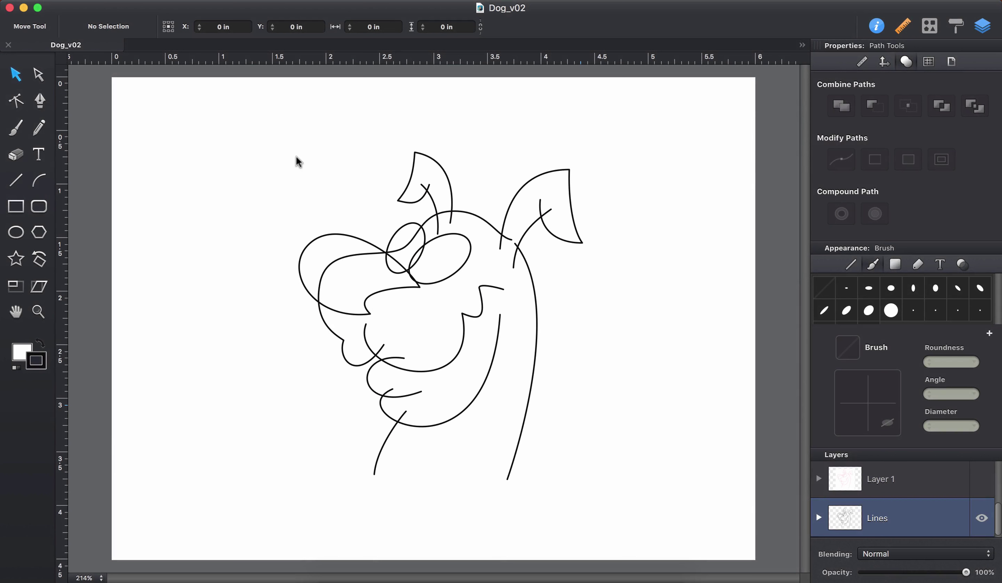
# Draw a three-point angled path about 0.628 by 0.33 in beside the dog and bend both its segments with the Convert Anchor tool
pyautogui.scroll(5, 298, 161)
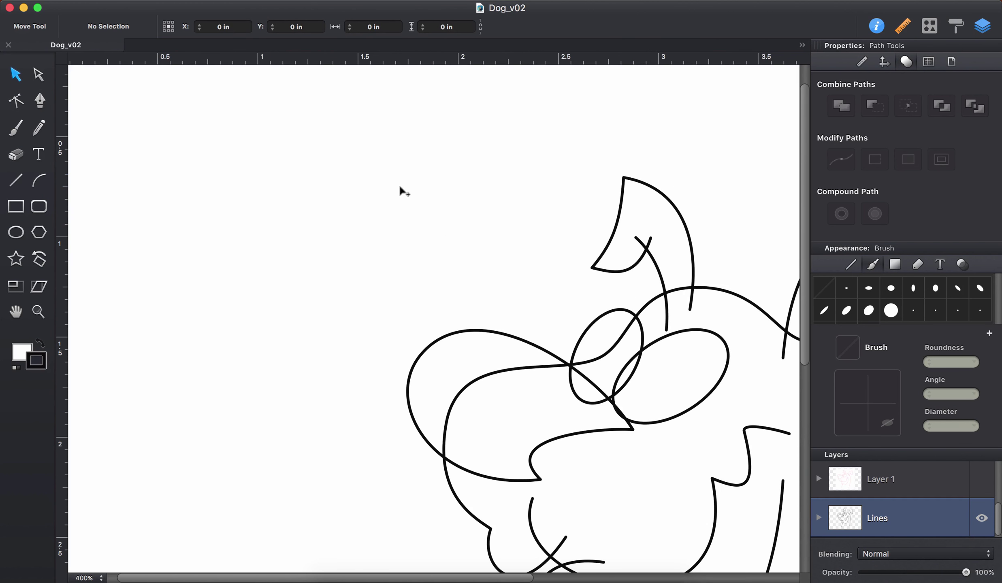
pyautogui.click(38, 101)
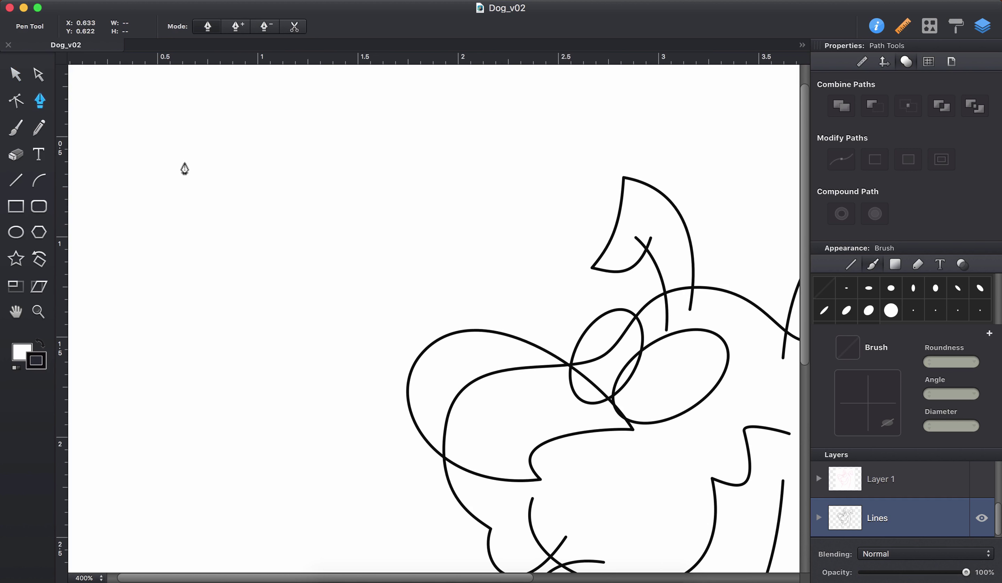
pyautogui.click(185, 162)
pyautogui.click(282, 112)
pyautogui.click(310, 178)
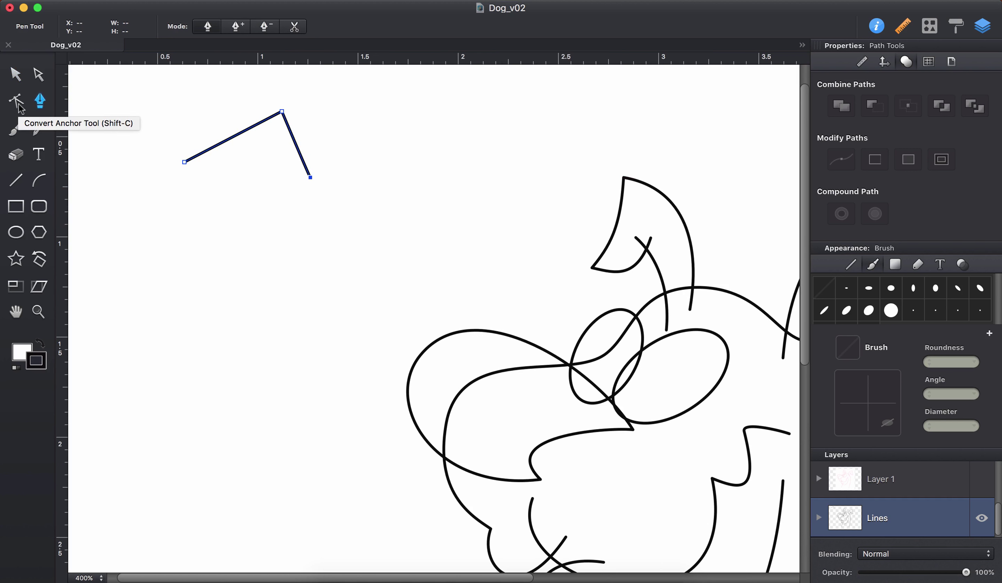
pyautogui.hotkey('shift', 'c')
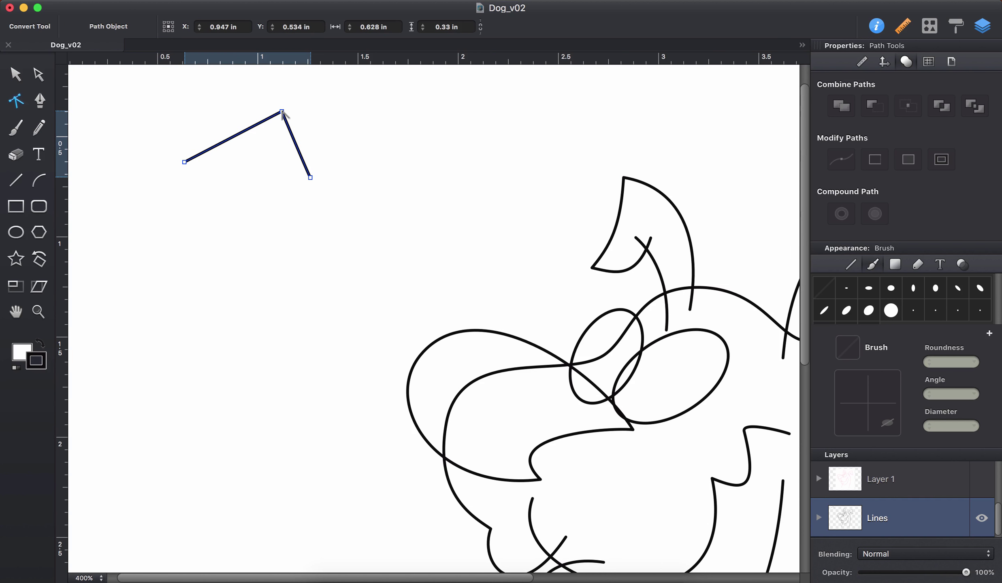
pyautogui.moveTo(282, 112)
pyautogui.mouseDown()
pyautogui.moveTo(318, 121)
pyautogui.moveTo(320, 110)
pyautogui.moveTo(286, 135)
pyautogui.mouseUp()
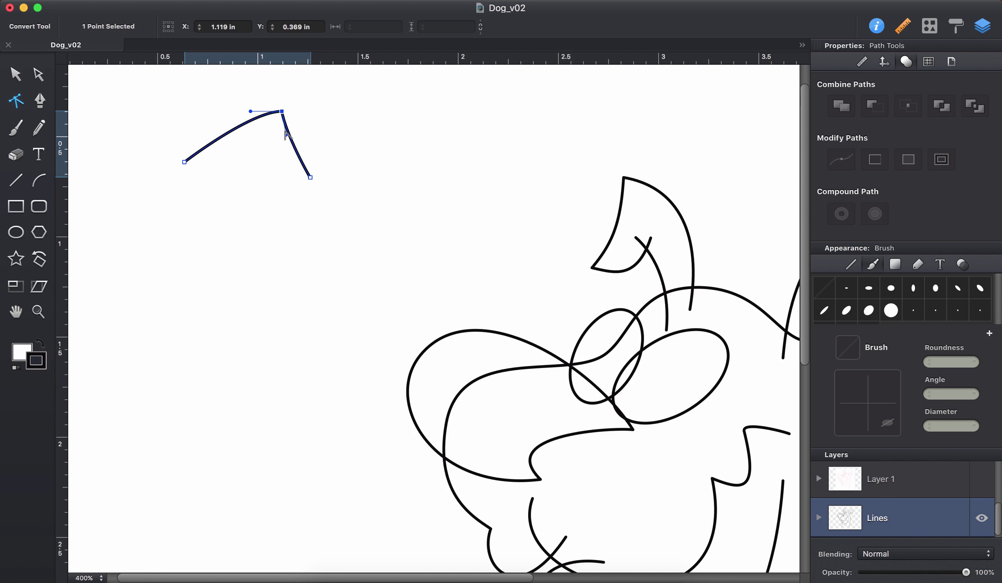
# Draw a second practice path below the first with the Pen tool, curving both segments around a sharp corner
pyautogui.press('p')
pyautogui.moveTo(164, 264); pyautogui.dragTo(185, 246)
pyautogui.moveTo(265, 223); pyautogui.dragTo(289, 281)
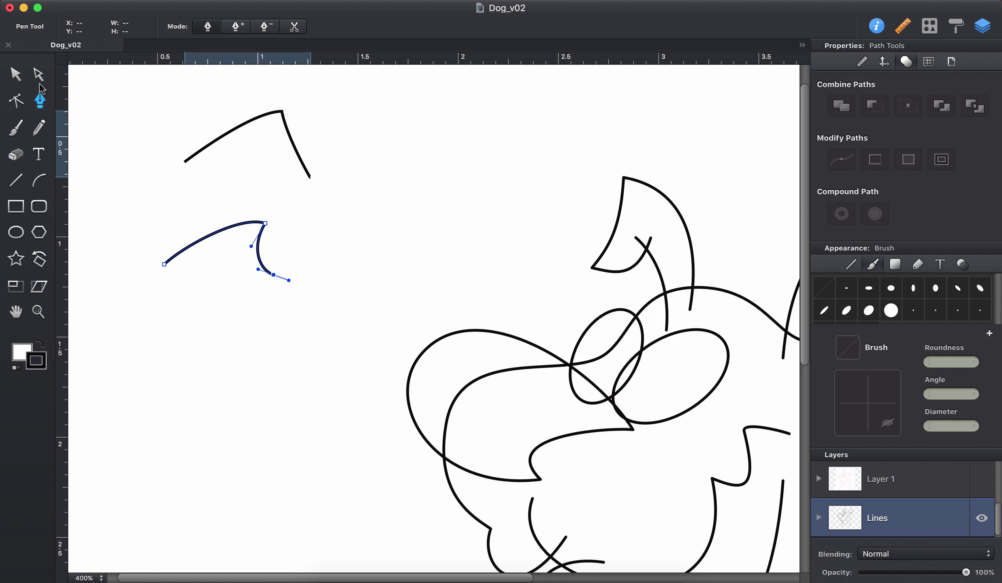
# Draw another straight three-point path to the right of the first, bend both sides of its corner, and place a further curve beneath it
pyautogui.click(40, 99)
pyautogui.click(367, 135)
pyautogui.click(463, 111)
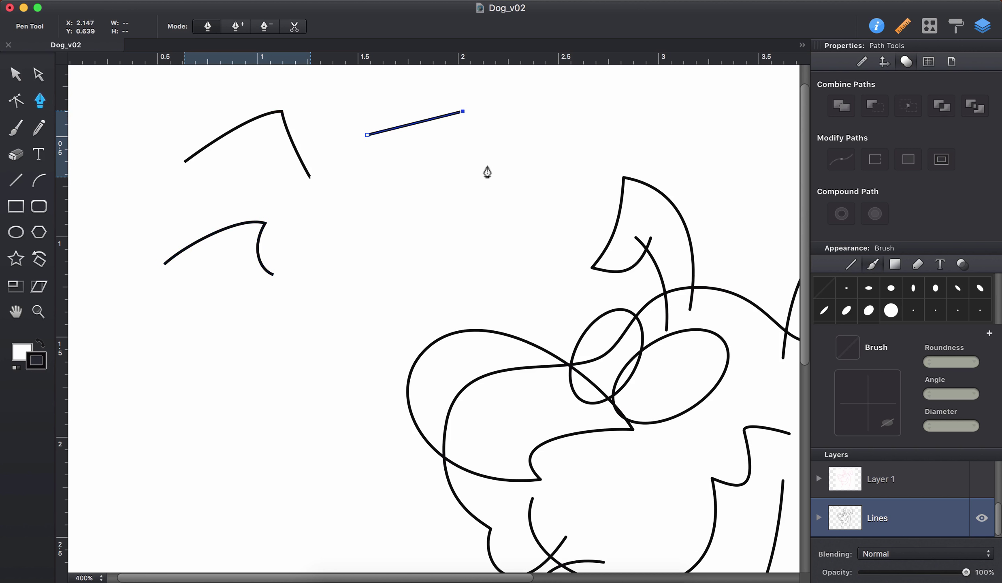
pyautogui.click(488, 170)
pyautogui.press('alt')
pyautogui.moveTo(463, 111); pyautogui.dragTo(456, 136)
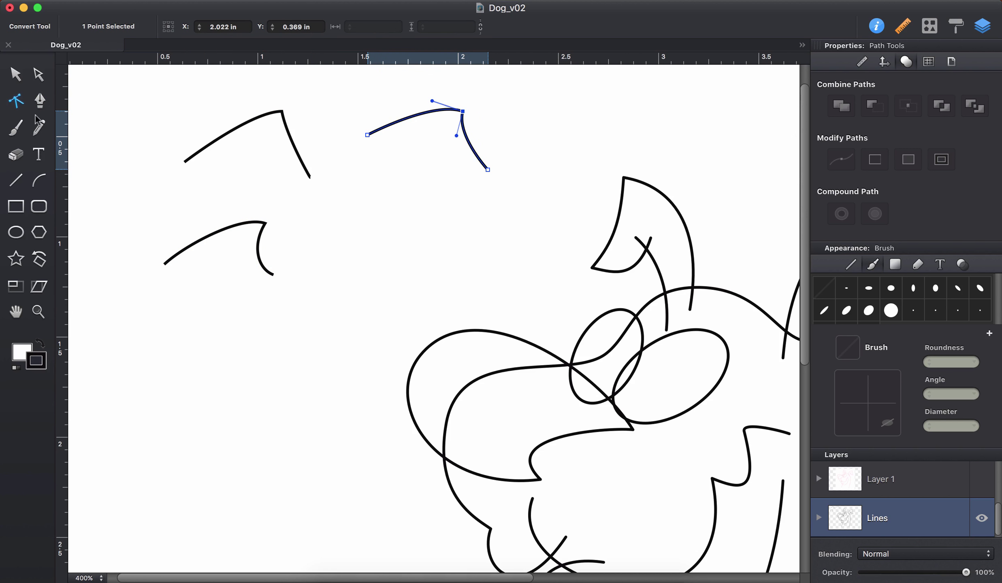
pyautogui.click(39, 100)
pyautogui.moveTo(328, 238); pyautogui.dragTo(408, 272)
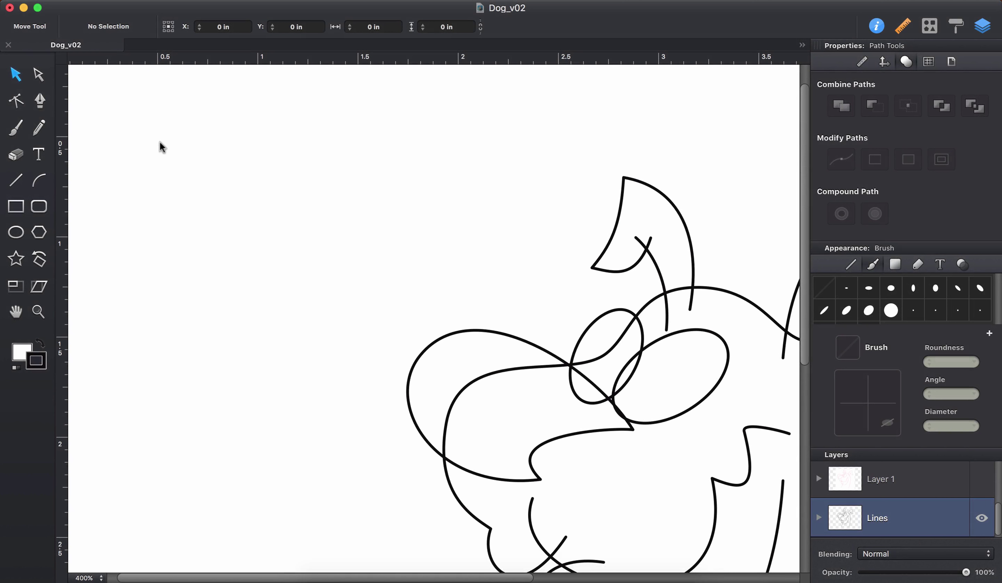
# Draw a two-point arc about 0.622 by 0.304 in in the empty area beside the dog with the Pen tool
pyautogui.click(40, 102)
pyautogui.moveTo(191, 168); pyautogui.dragTo(252, 138)
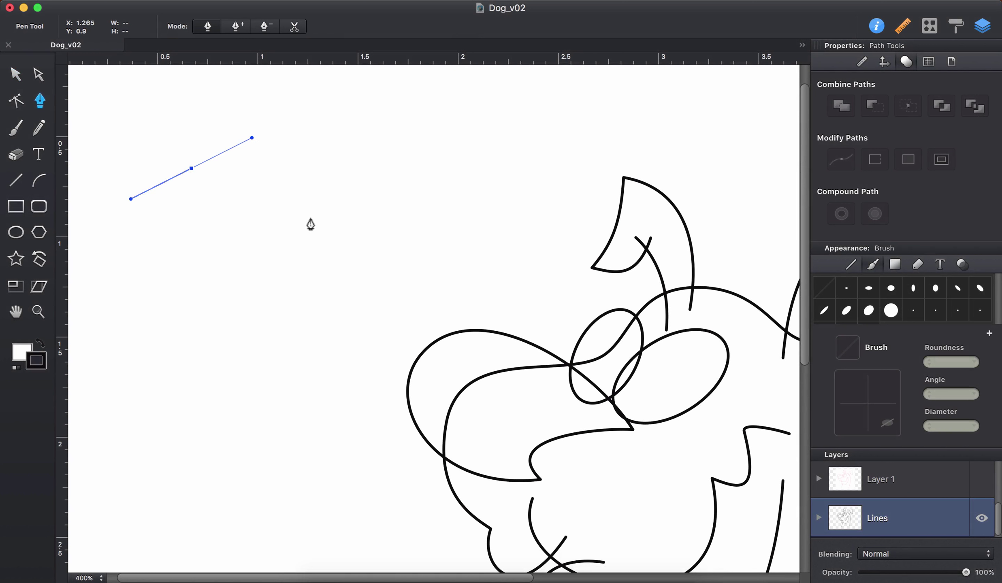
pyautogui.moveTo(311, 219); pyautogui.dragTo(285, 263)
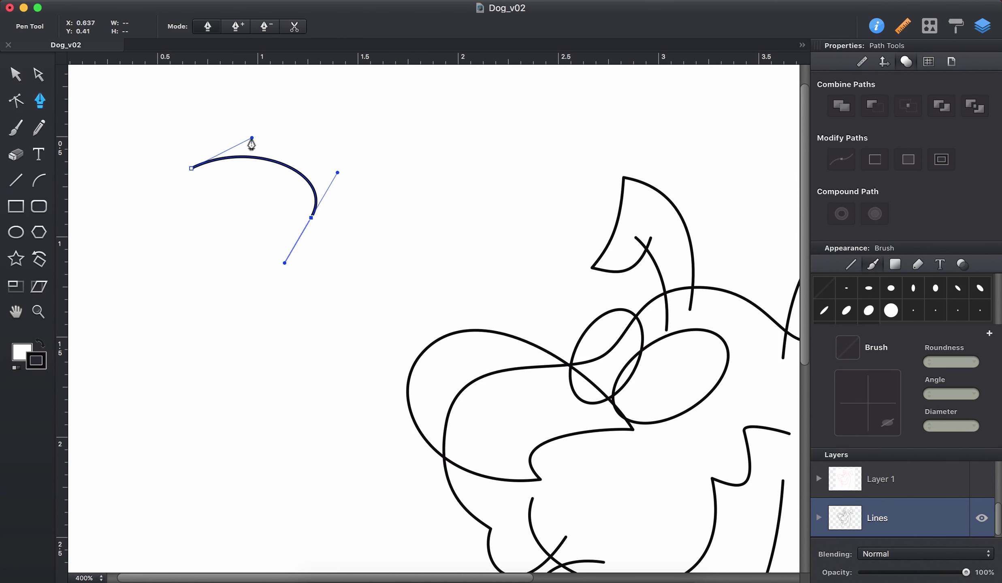
# Make the practice arc rounder by raising its start anchor's handle, and deselect it
pyautogui.press('a')
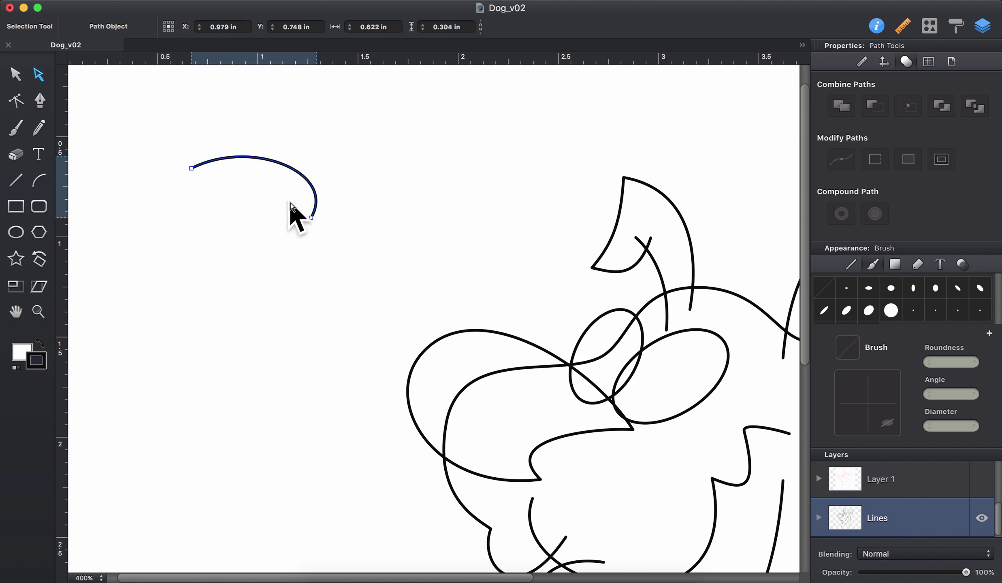
pyautogui.click(192, 169)
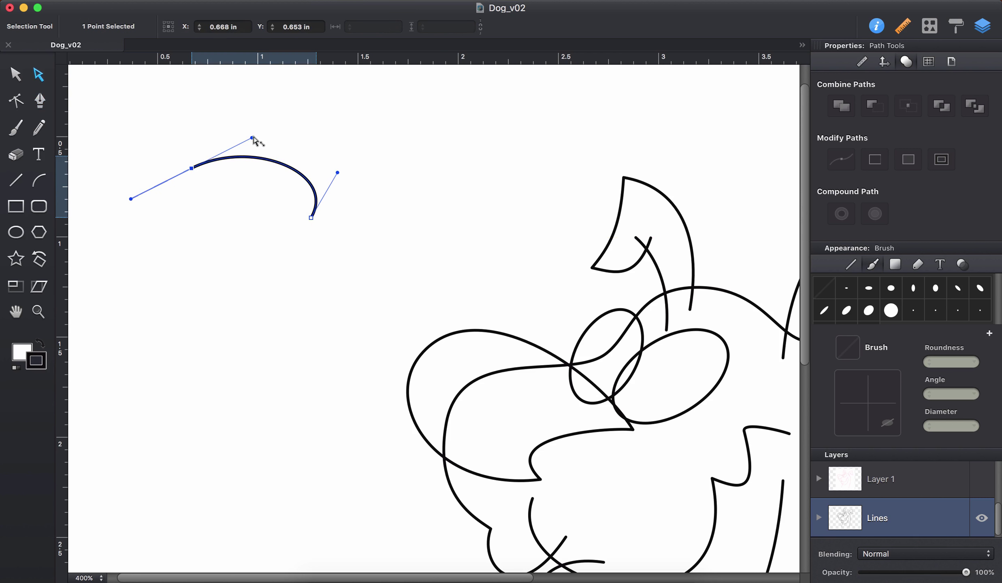
pyautogui.moveTo(252, 138); pyautogui.dragTo(262, 99)
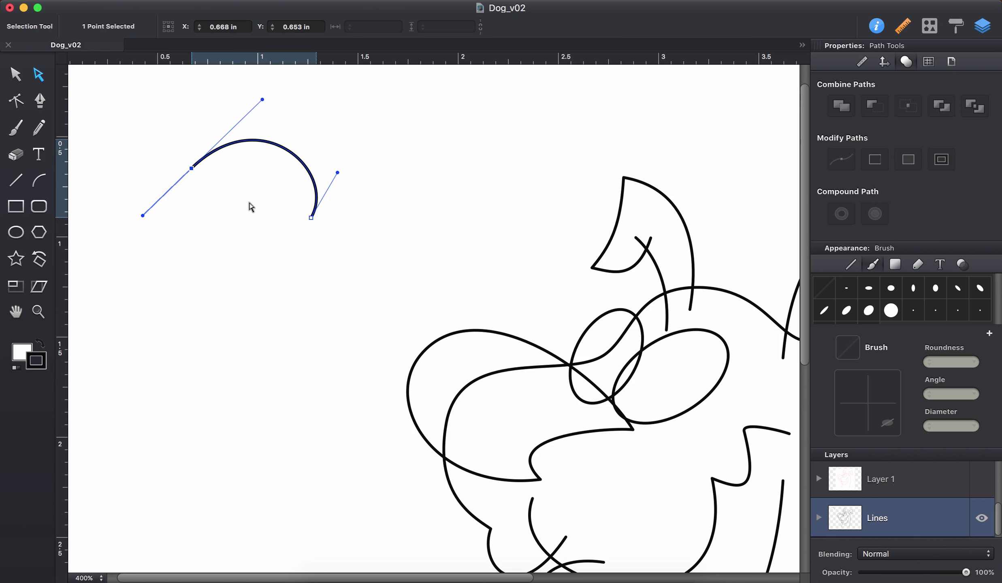
pyautogui.press('v')
pyautogui.click(251, 207)
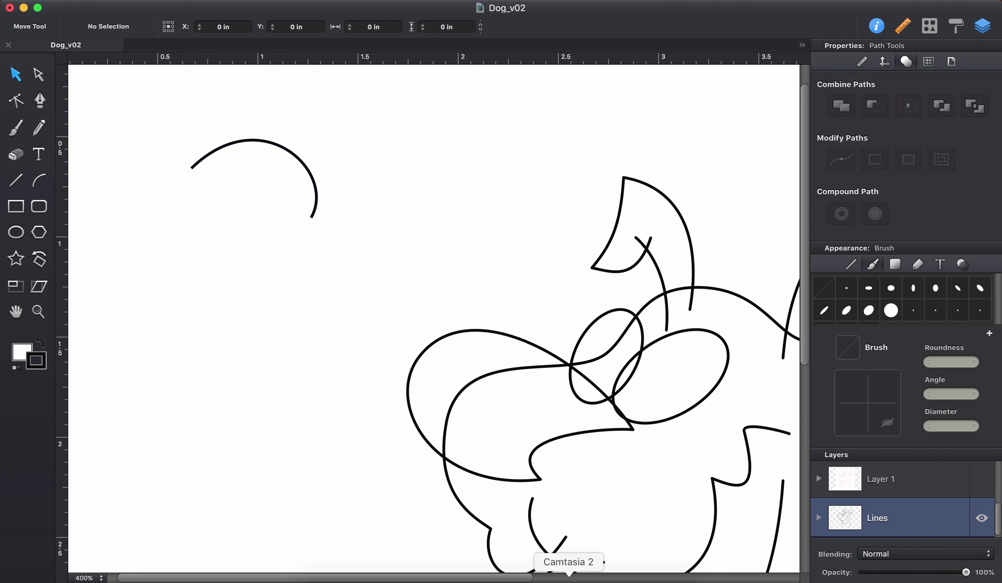
# Switch to Affinity Designer and draw a two-node arched curve on the blank area with the Pen tool
pyautogui.click(618, 580)
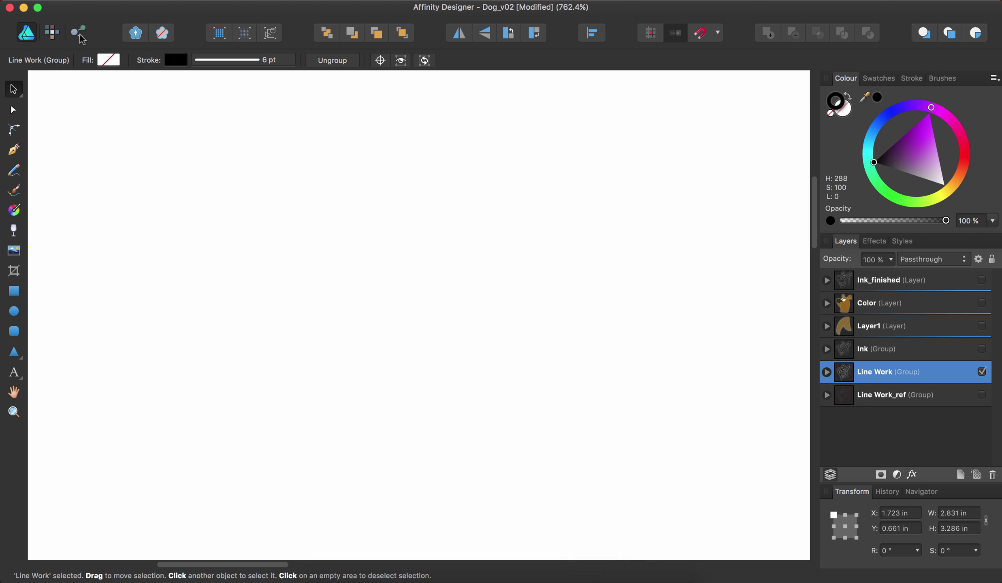
pyautogui.click(14, 150)
pyautogui.moveTo(244, 252); pyautogui.dragTo(284, 208)
pyautogui.moveTo(451, 281); pyautogui.dragTo(422, 369)
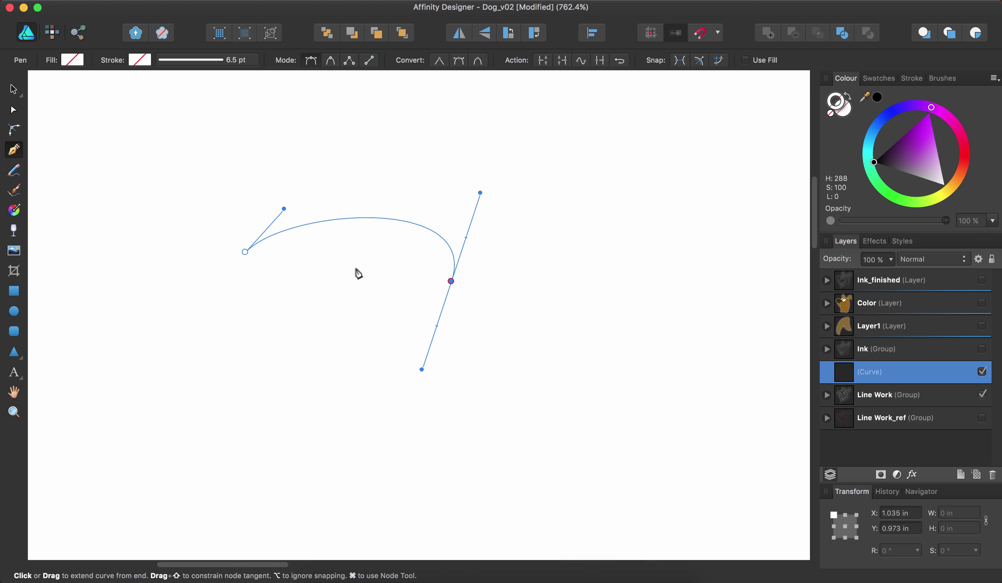
# Reshape the start of the practice arch by moving its first node's handle up and outward with the Node tool
pyautogui.press('a')
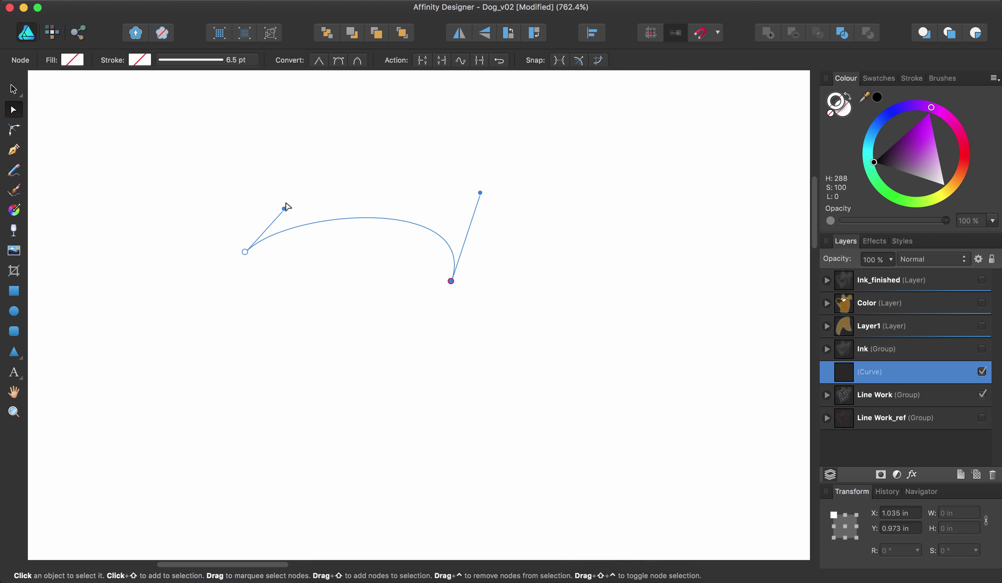
pyautogui.moveTo(284, 208); pyautogui.dragTo(256, 180)
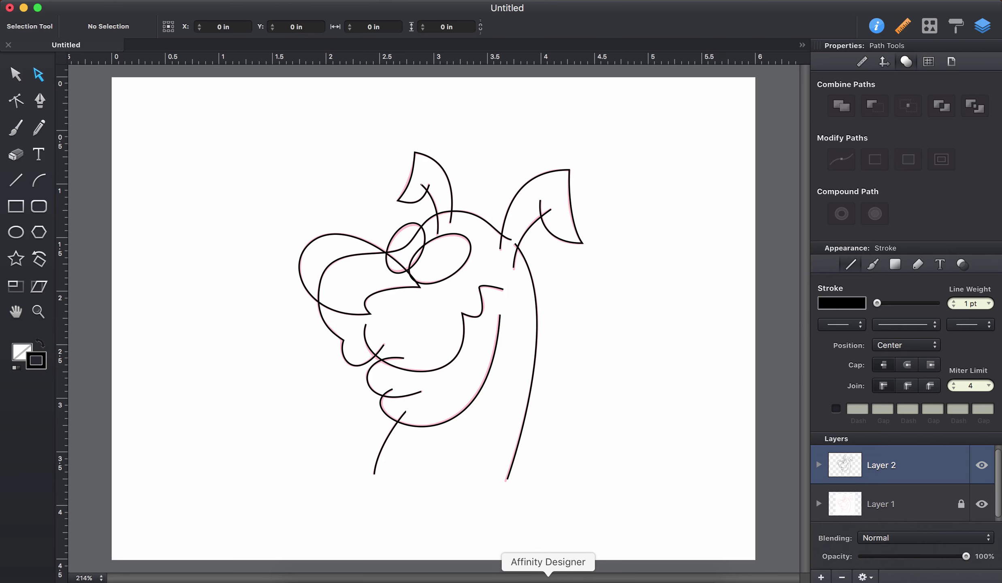
# Switch to Affinity Designer, select the Line Work group and set its stroke width to 6 pt
pyautogui.click(536, 575)
pyautogui.moveTo(603, 144); pyautogui.dragTo(205, 525)
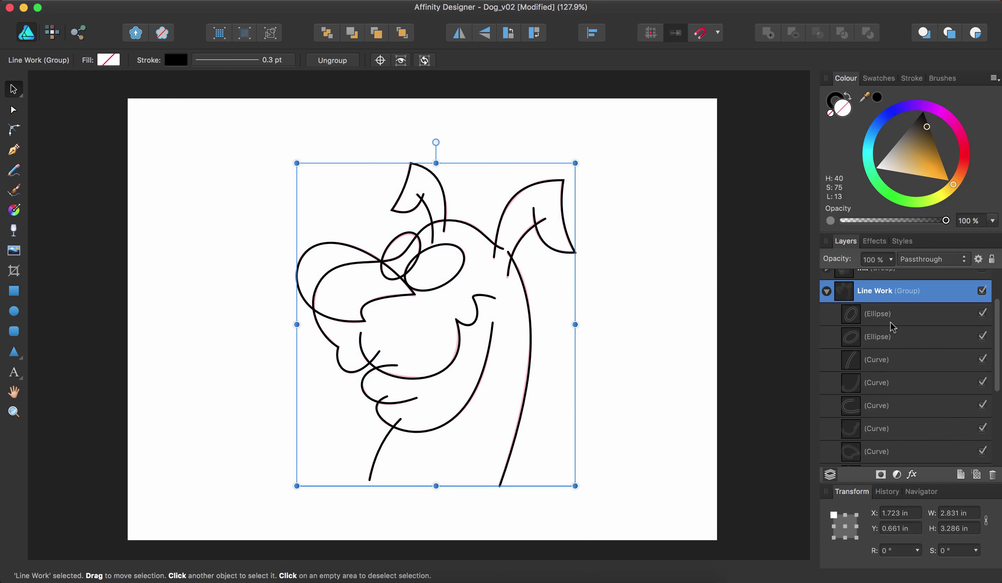
pyautogui.click(911, 79)
pyautogui.click(989, 118)
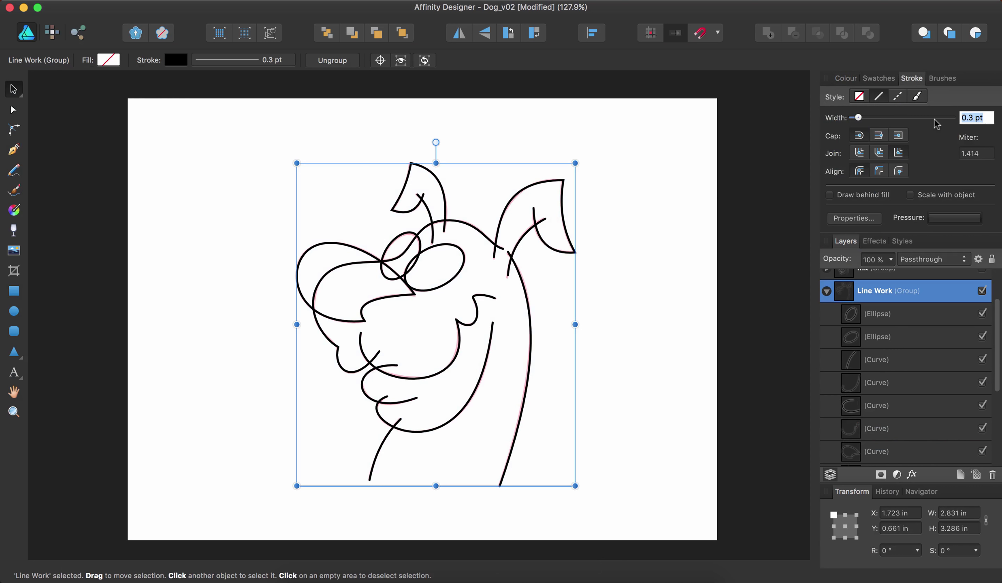
pyautogui.write('6')
pyautogui.press('Return')
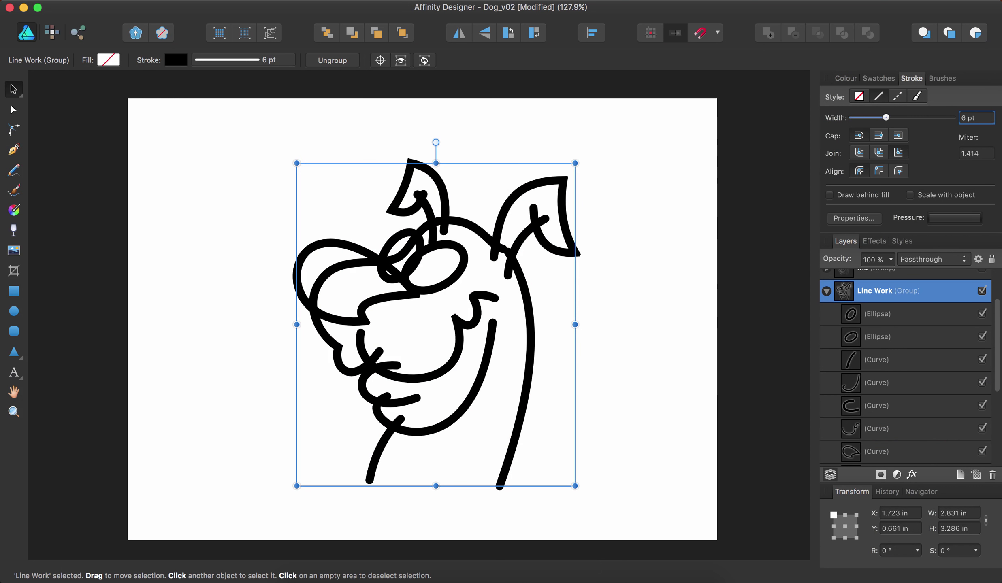
# Set the Line Work group's miter limit to 6, collapse the group and deselect it
pyautogui.click(987, 156)
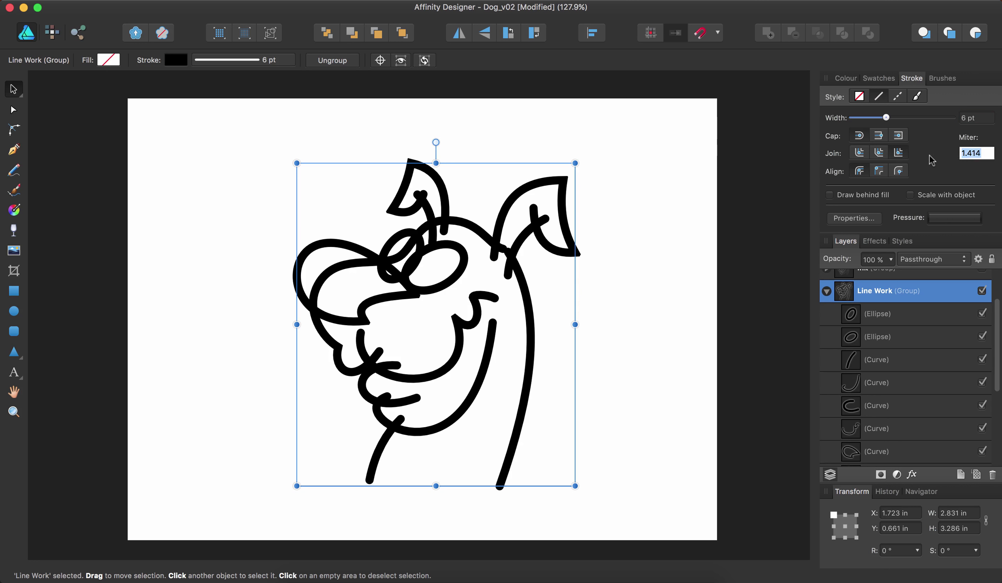
pyautogui.write('6')
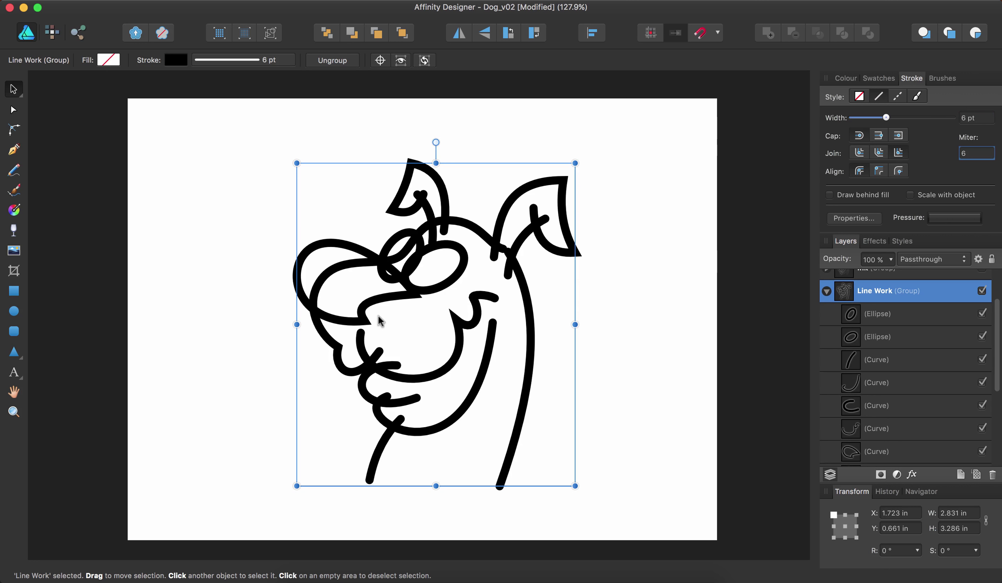
pyautogui.click(826, 291)
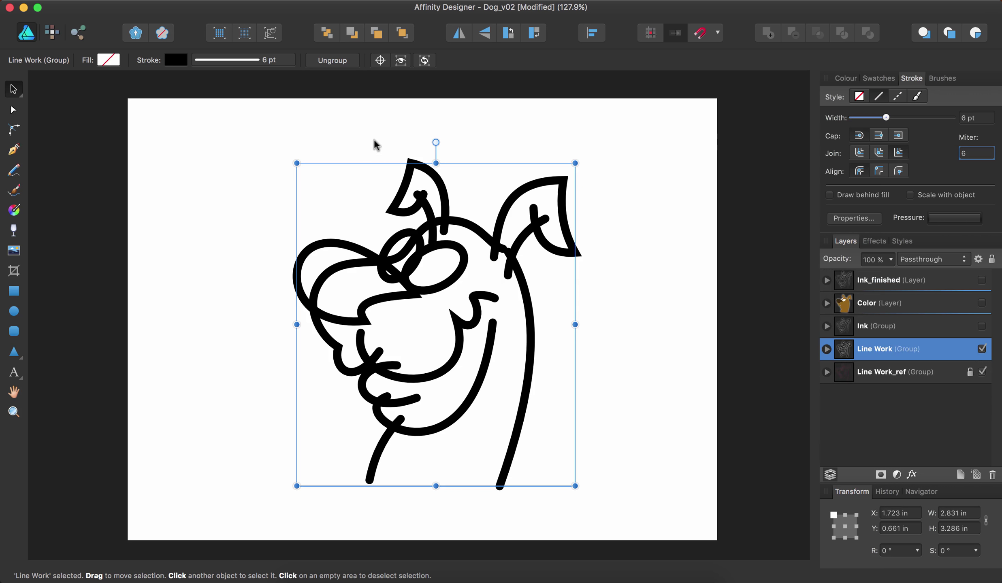
pyautogui.click(590, 299)
pyautogui.moveTo(586, 291); pyautogui.dragTo(476, 268)
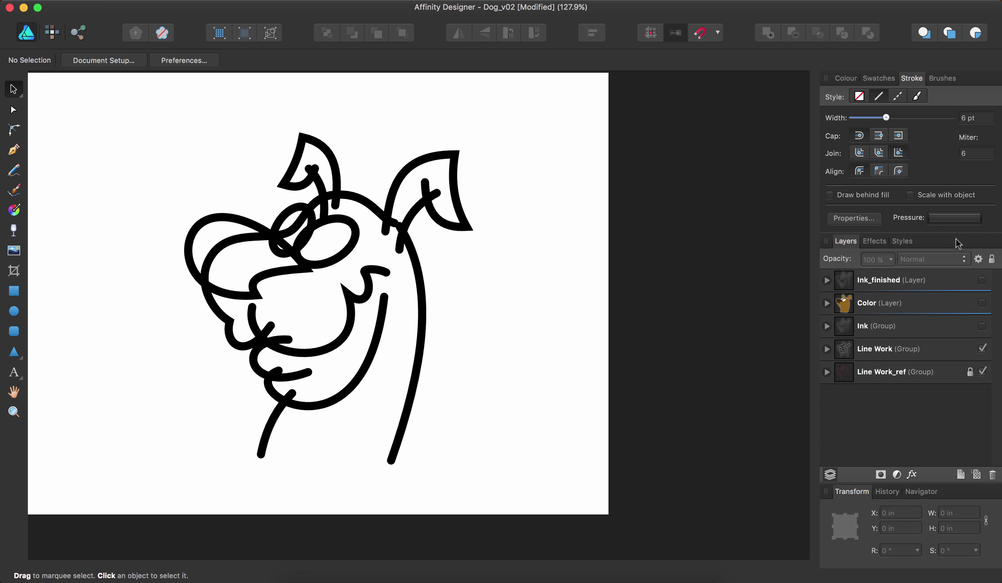
# Taper the long back-of-neck curve with the preset pressure profile that rises linearly from thin to thick
pyautogui.click(955, 219)
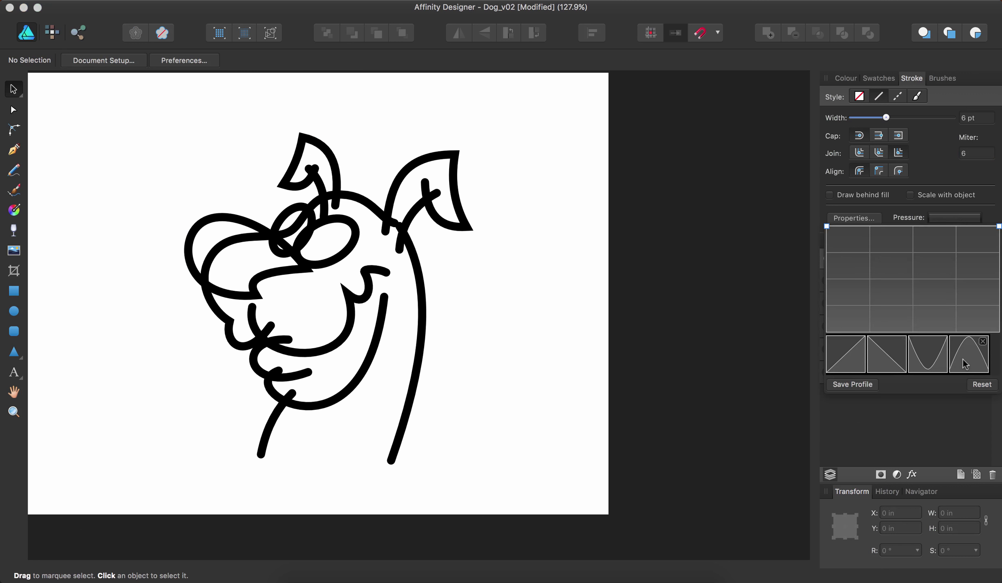
pyautogui.click(421, 277)
pyautogui.doubleClick(421, 277)
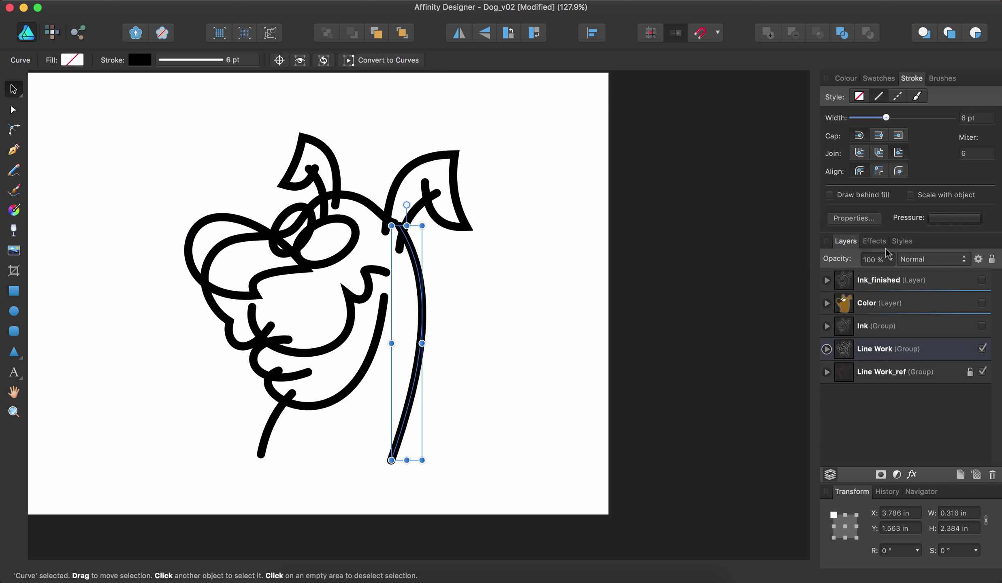
pyautogui.click(946, 220)
pyautogui.click(857, 339)
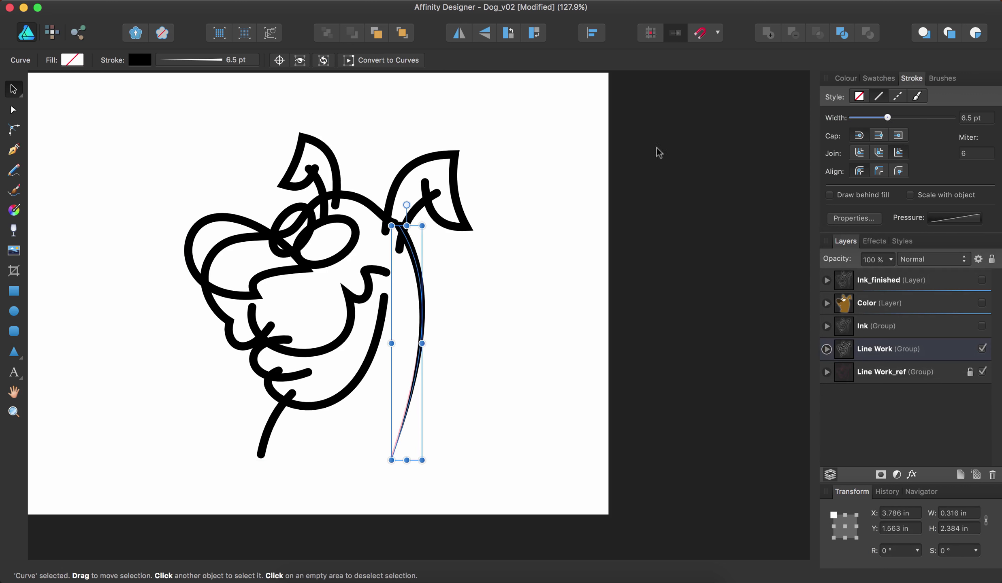
# Give the inner fold line at the base of the right ear the linearly falling pressure profile
pyautogui.click(421, 215)
pyautogui.click(971, 219)
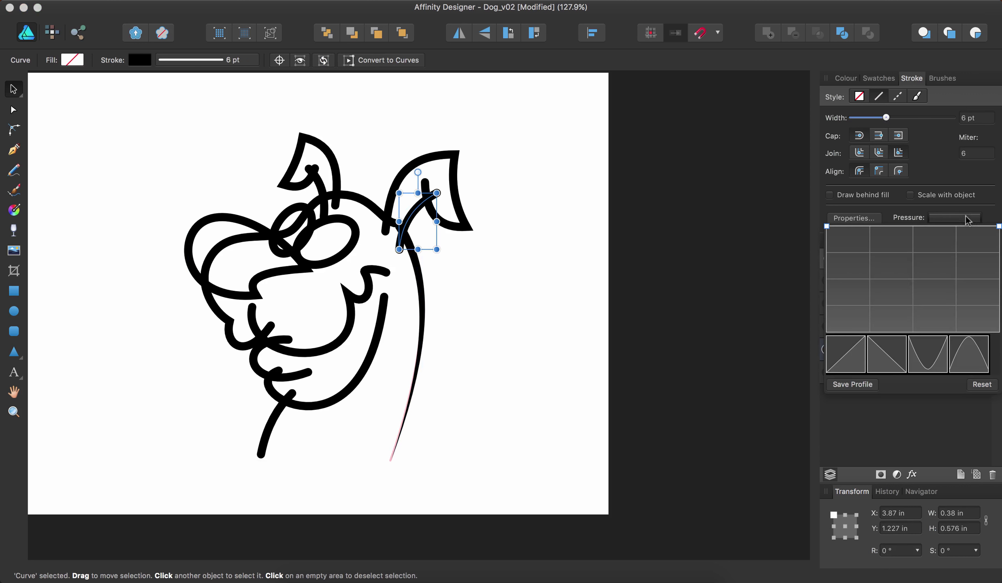
pyautogui.click(885, 356)
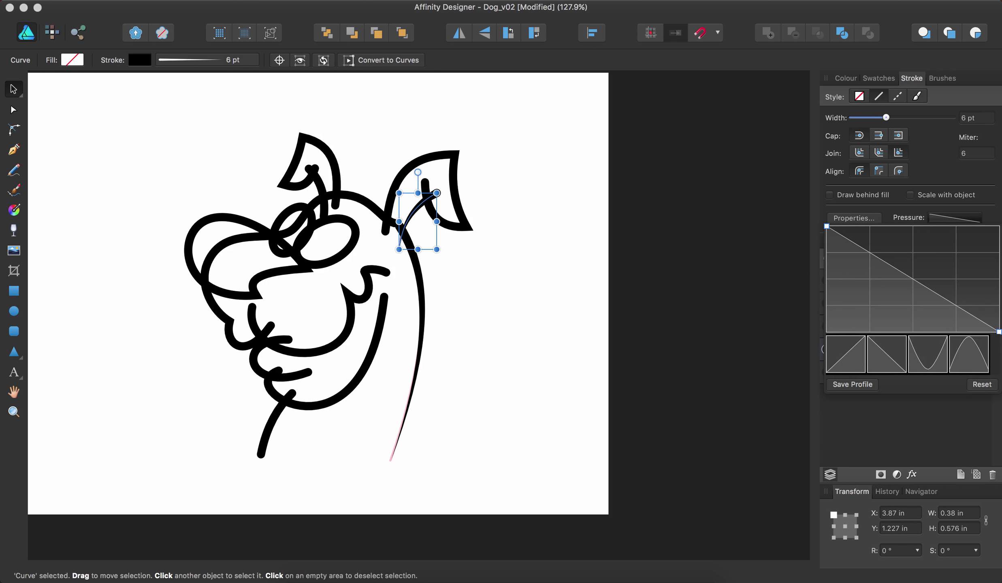
# Apply the arched pressure profile with thin ends and a thick middle to the right ear outline, and deselect it
pyautogui.click(466, 153)
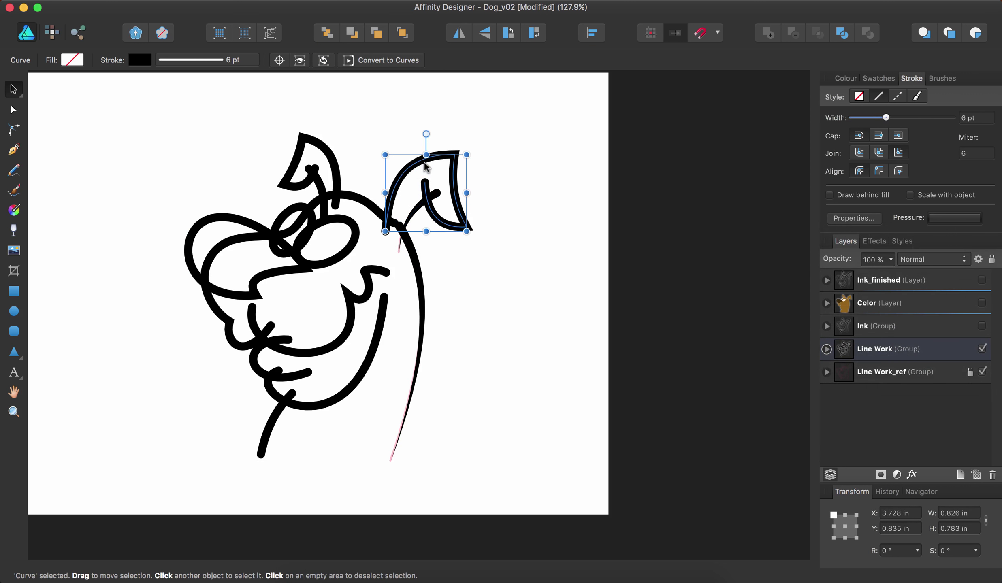
pyautogui.click(932, 218)
pyautogui.click(975, 356)
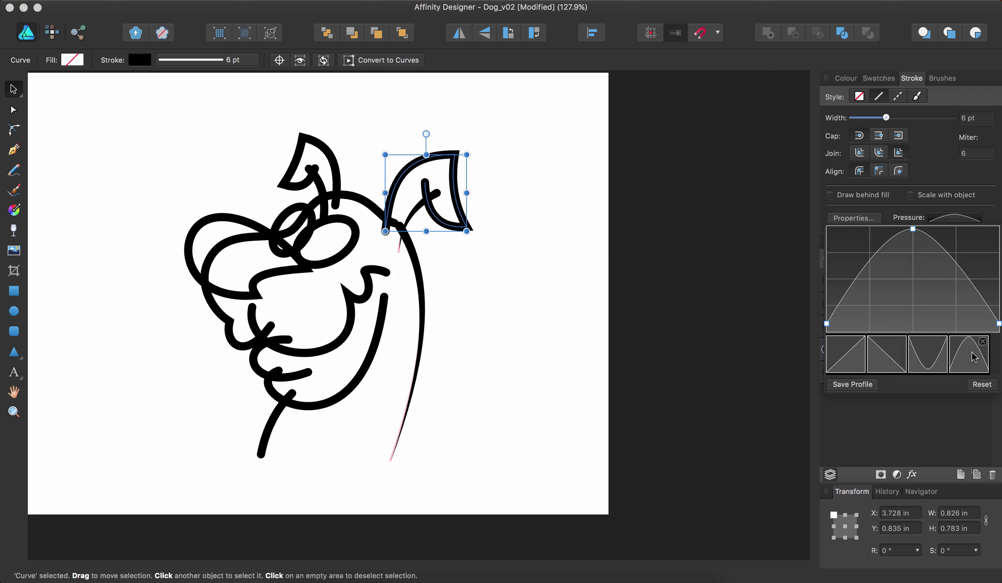
pyautogui.click(520, 261)
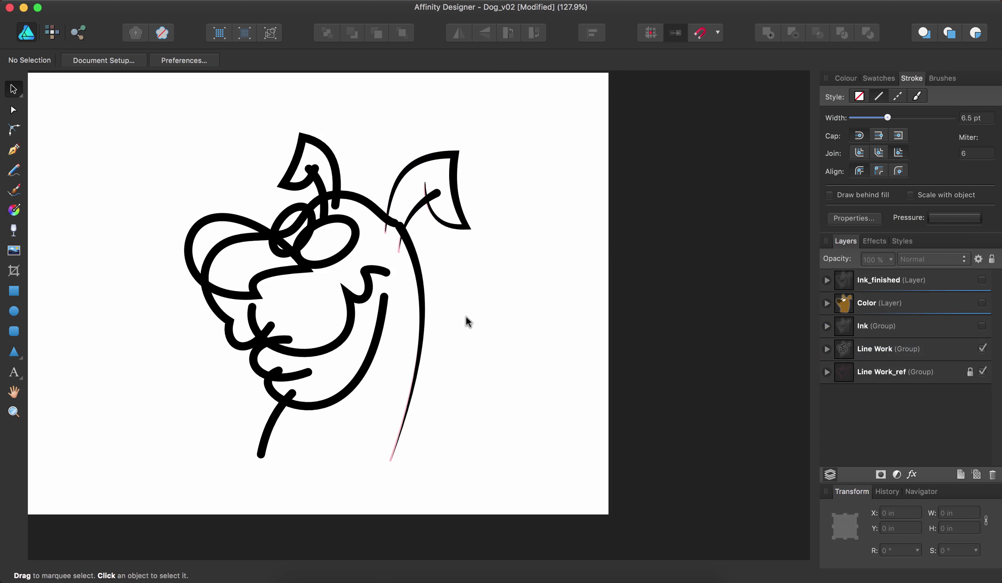
# Switch to Autodesk Graphic, select all the dog's curves and apply the round 1 pt brush to them
pyautogui.click(569, 579)
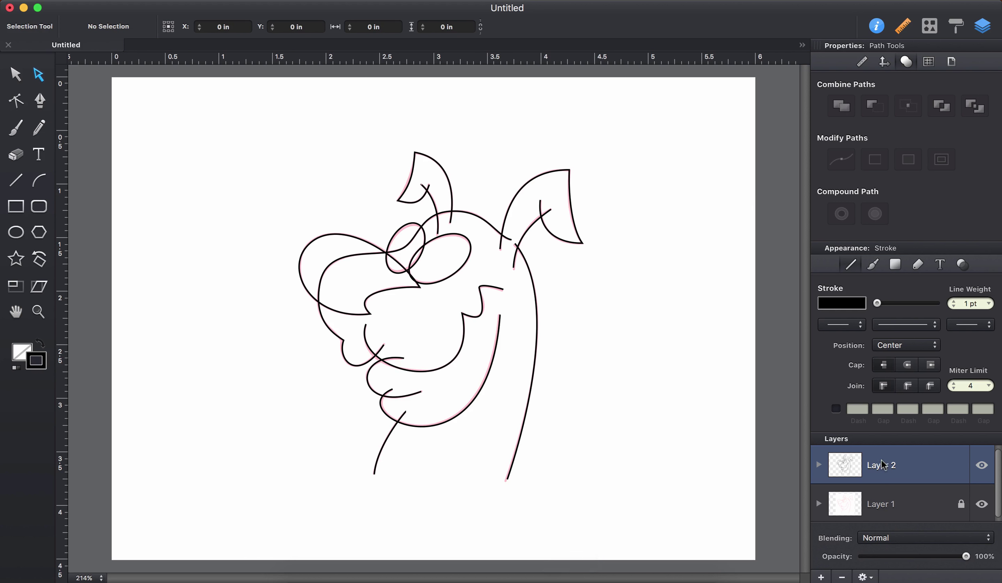
pyautogui.moveTo(618, 90)
pyautogui.mouseDown()
pyautogui.moveTo(329, 436)
pyautogui.moveTo(225, 528)
pyautogui.mouseUp()
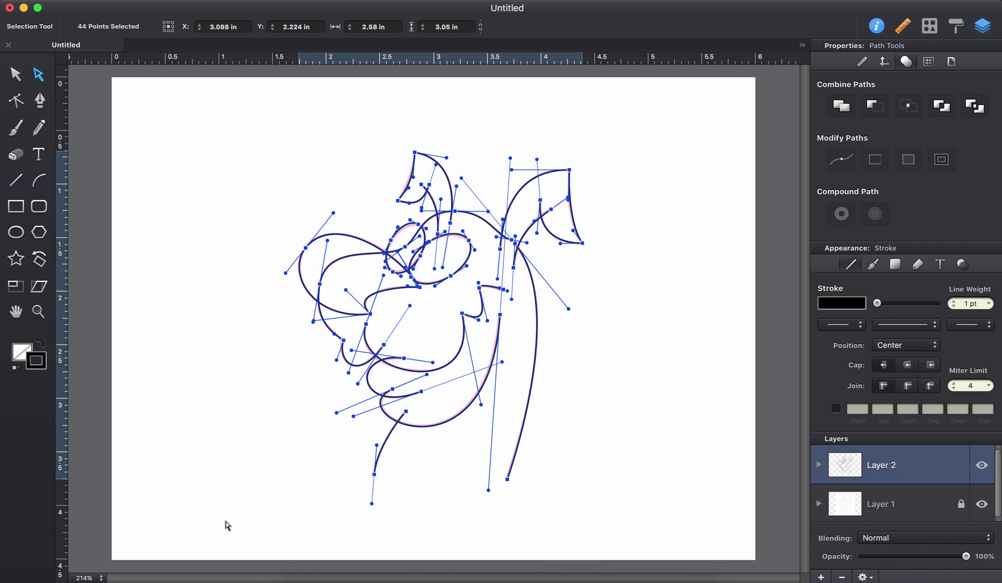
pyautogui.click(873, 266)
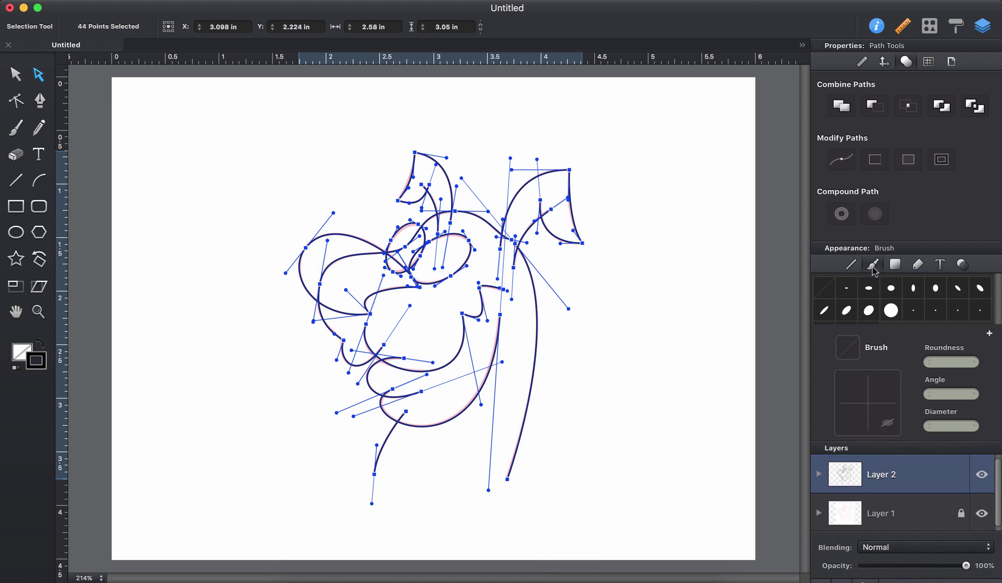
pyautogui.click(913, 311)
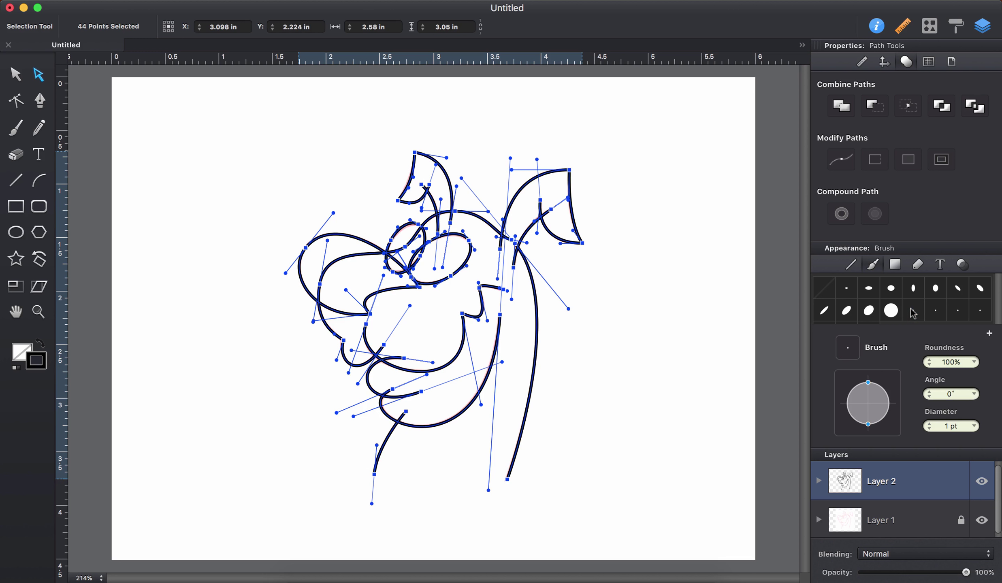
# Set the line weight of all the dog's curves to 6 pt and activate the Move tool
pyautogui.click(851, 265)
pyautogui.click(955, 301)
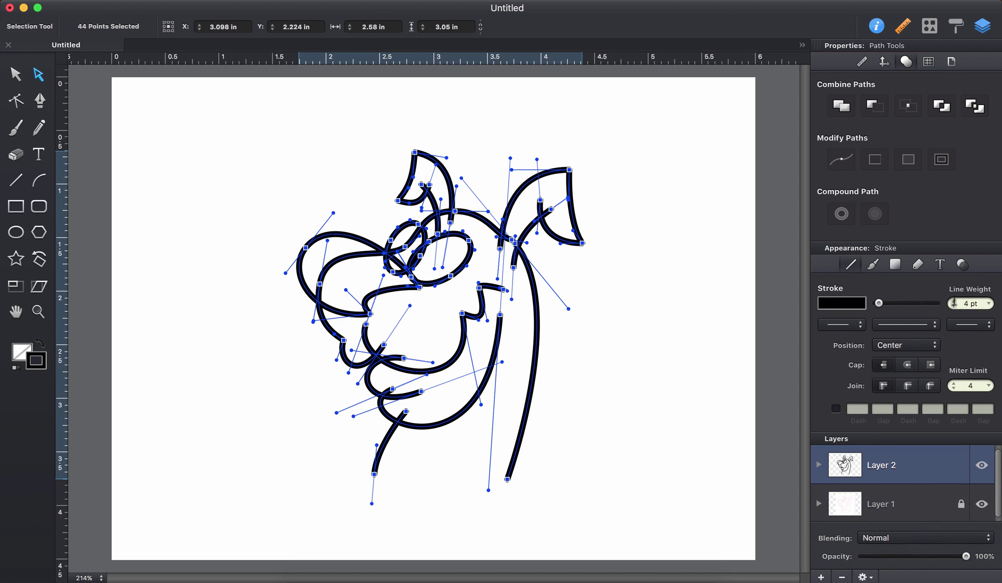
pyautogui.click(954, 301)
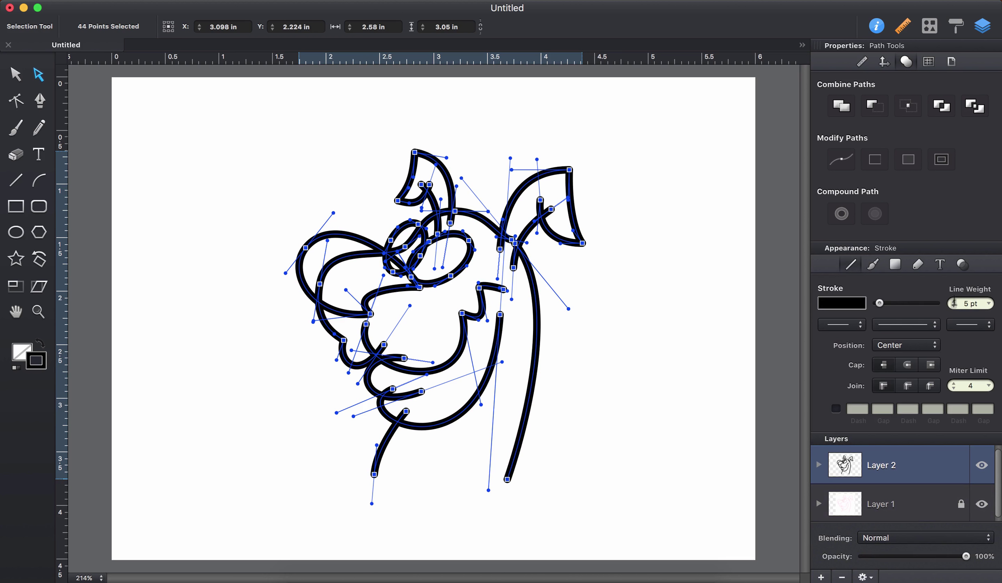
pyautogui.click(954, 301)
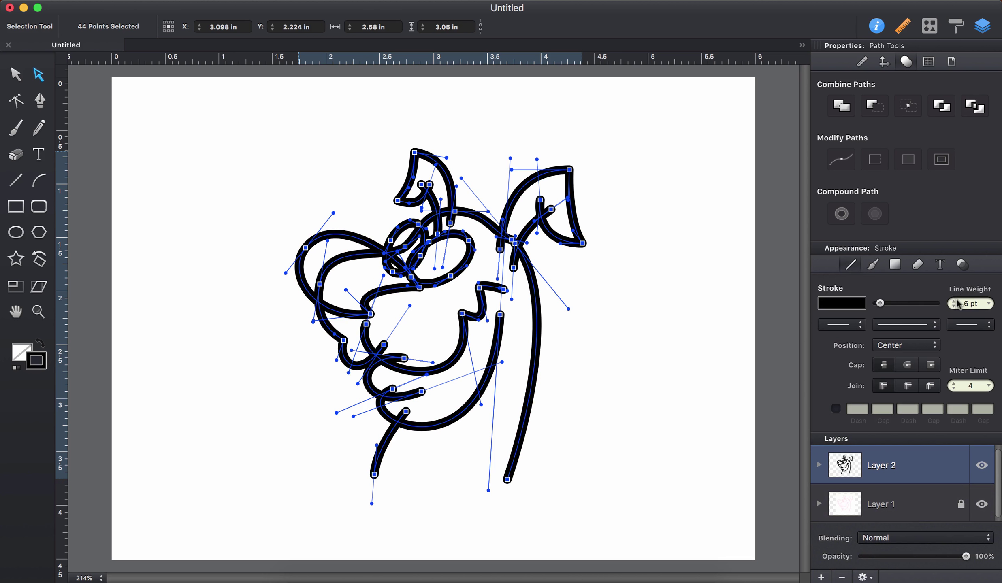
pyautogui.hscroll(5, 707, 318)
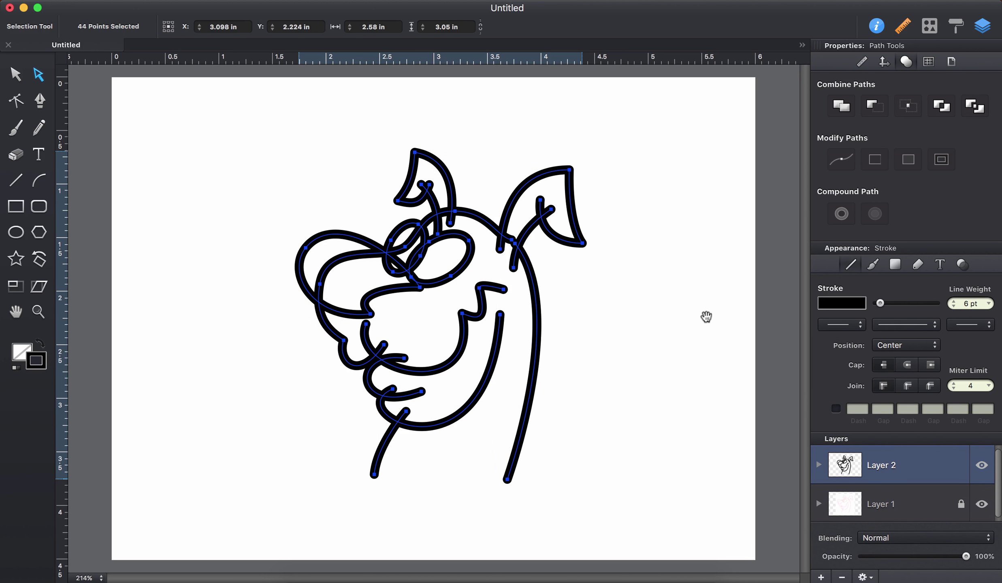
pyautogui.press('v')
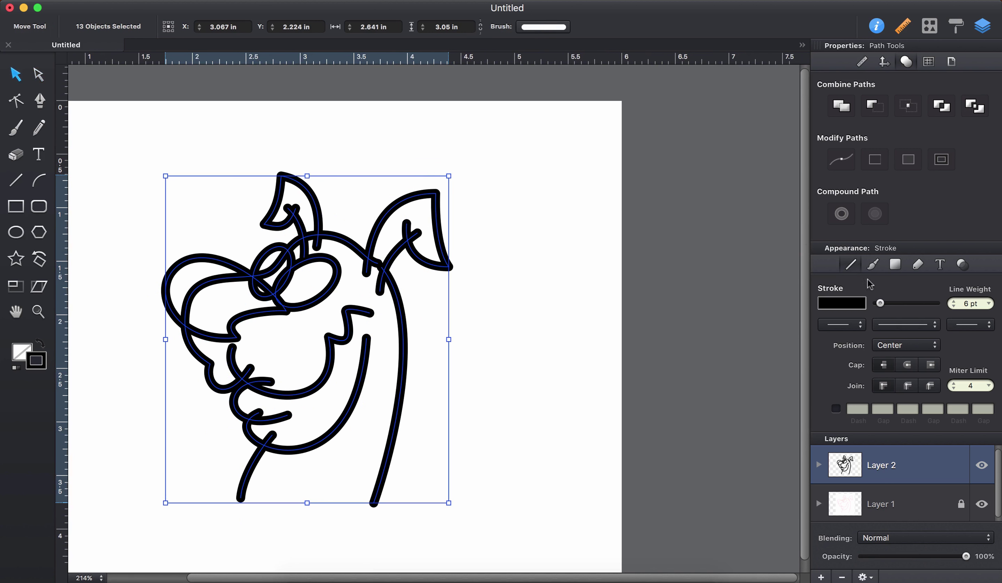
# Flatten the brush shape of the selected dog curves to 50% roundness with a 2° angle
pyautogui.click(873, 266)
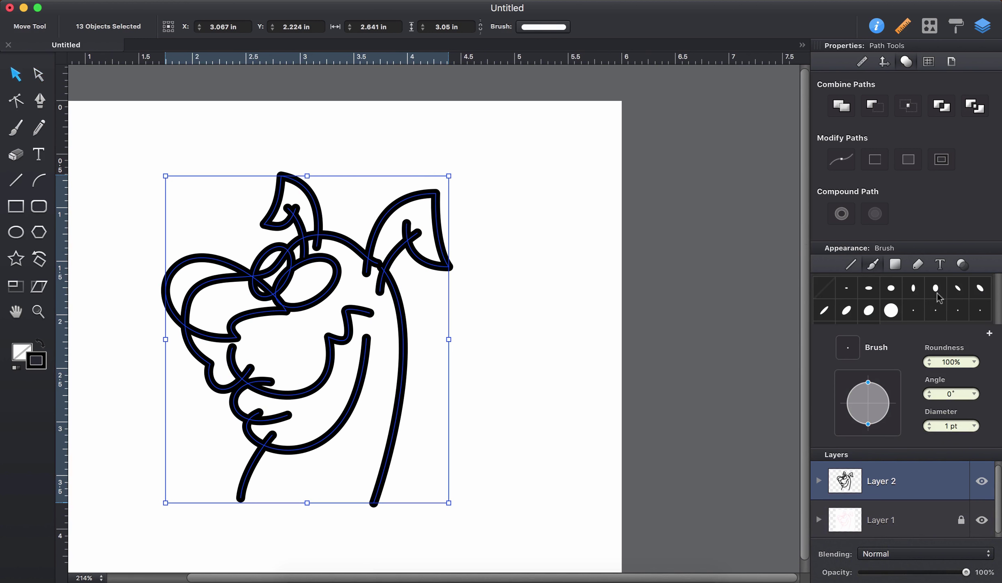
pyautogui.click(562, 28)
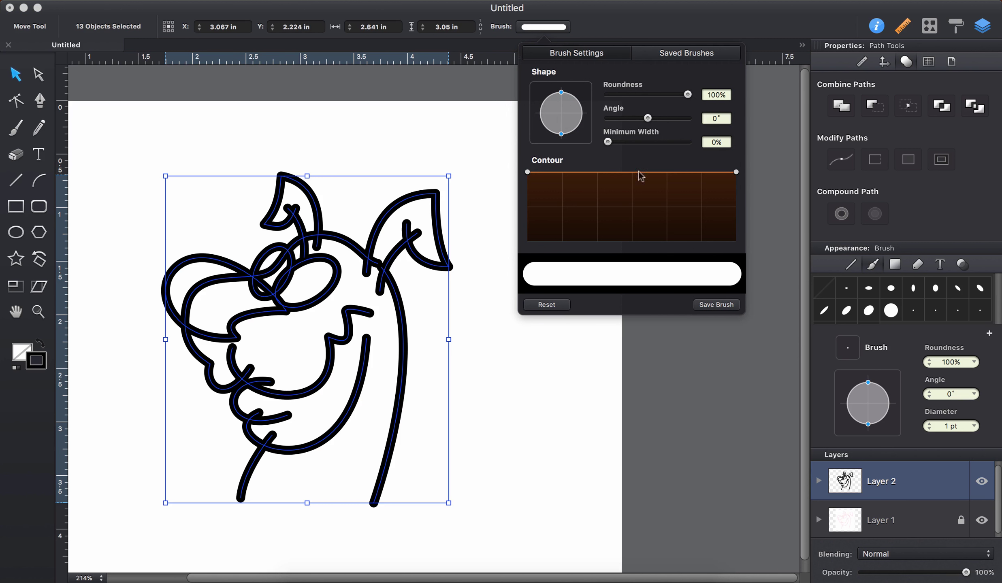
pyautogui.moveTo(561, 97)
pyautogui.mouseDown()
pyautogui.moveTo(570, 112)
pyautogui.moveTo(561, 119)
pyautogui.moveTo(569, 108)
pyautogui.moveTo(553, 111)
pyautogui.moveTo(561, 98)
pyautogui.mouseUp()
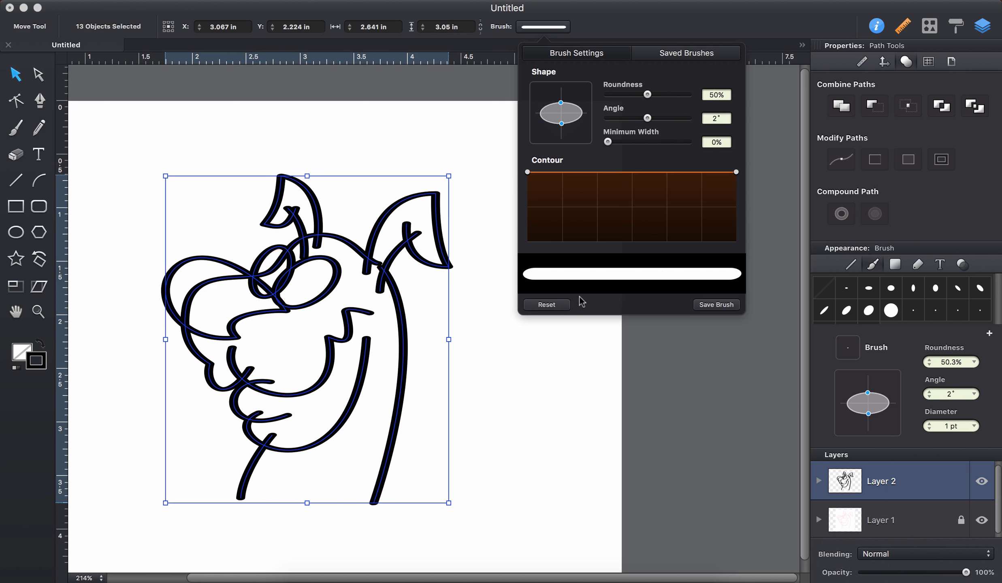
# Reapply the round 1 pt brush to the selected dog curves, set their line weight to 6 pt and deselect them
pyautogui.click(913, 310)
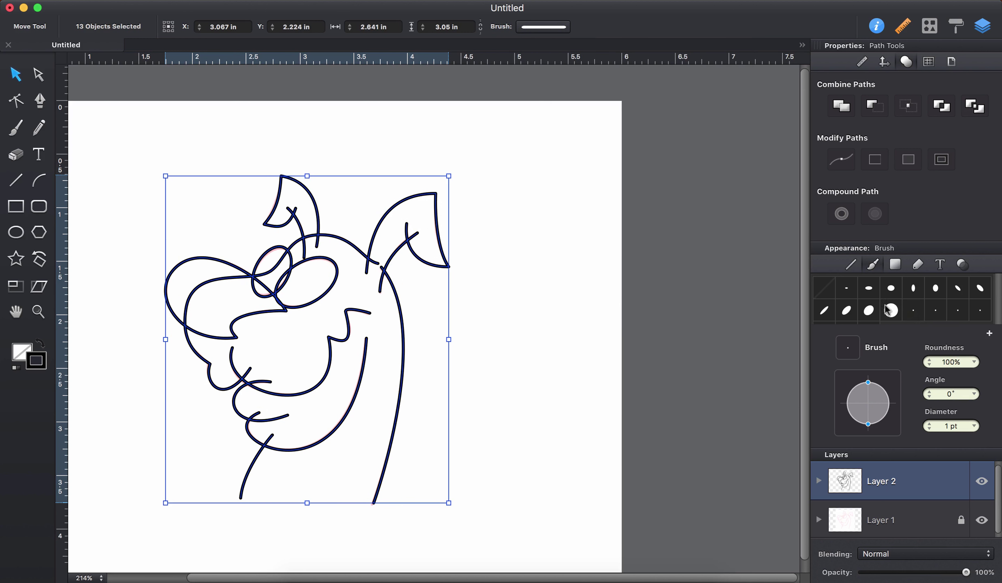
pyautogui.click(851, 265)
pyautogui.click(954, 302)
pyautogui.click(954, 301)
pyautogui.click(954, 301)
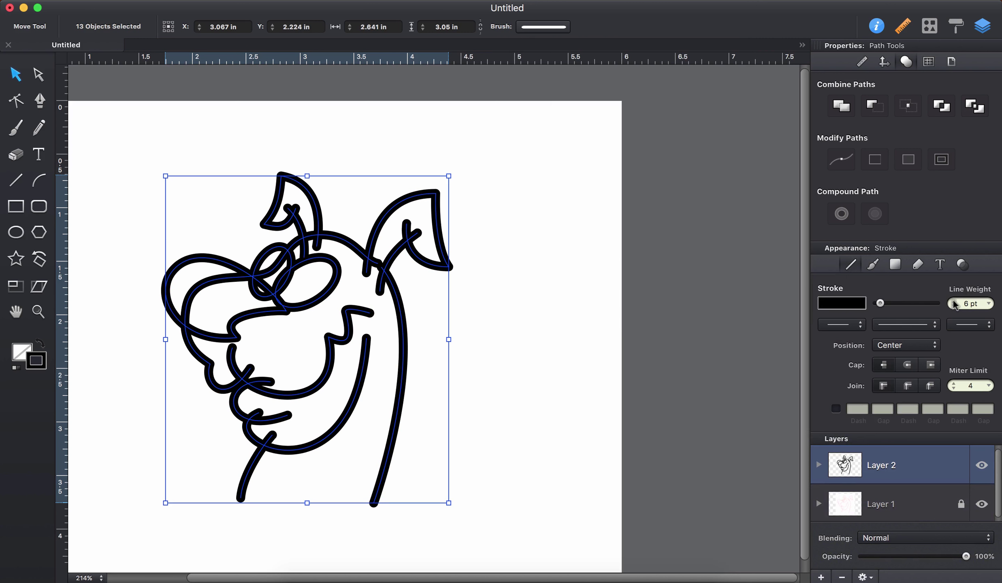
pyautogui.click(528, 150)
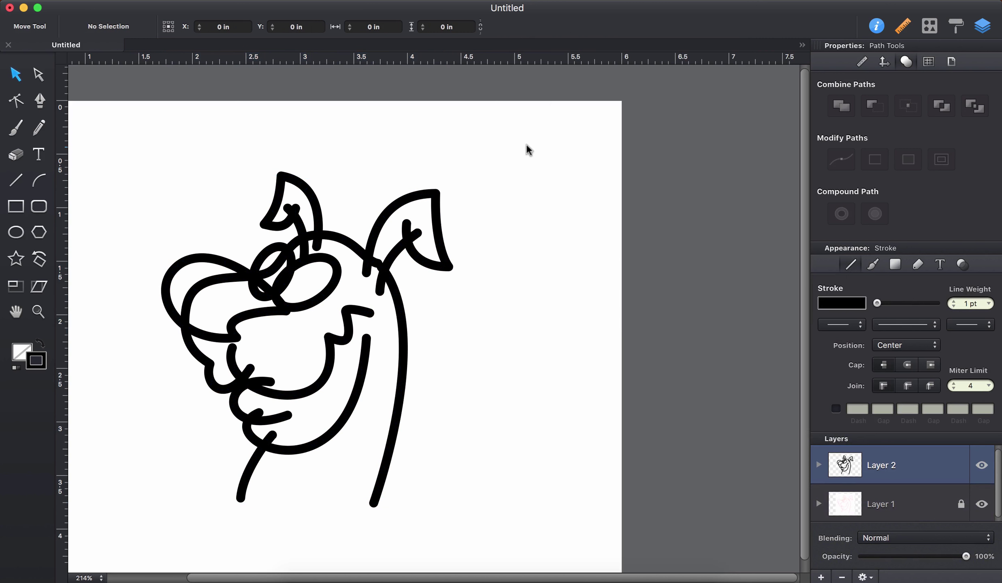
# Nudge the dog's long back-of-neck curve slightly left and look through its saved brushes and brush settings
pyautogui.click(406, 321)
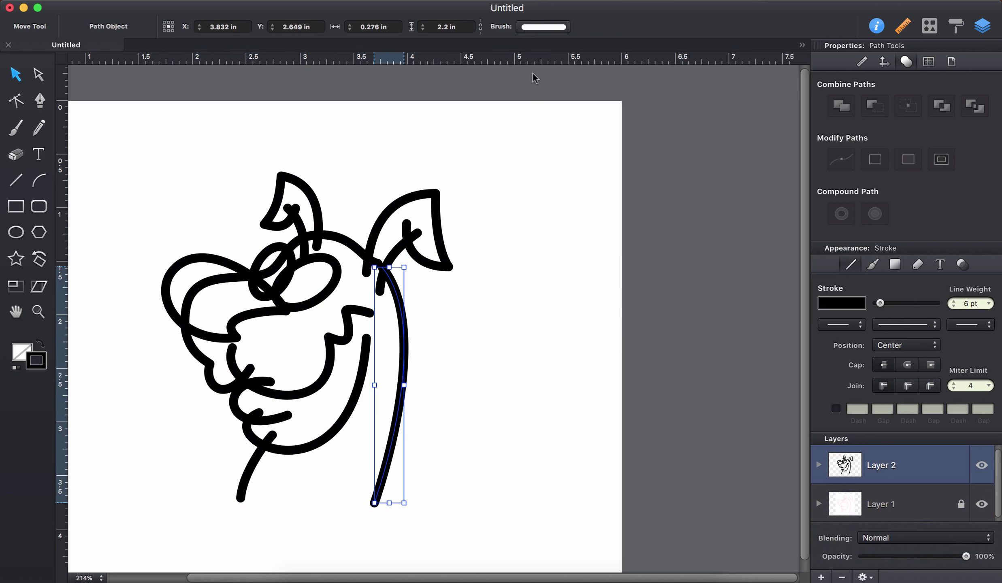
pyautogui.press('Left')
pyautogui.click(539, 27)
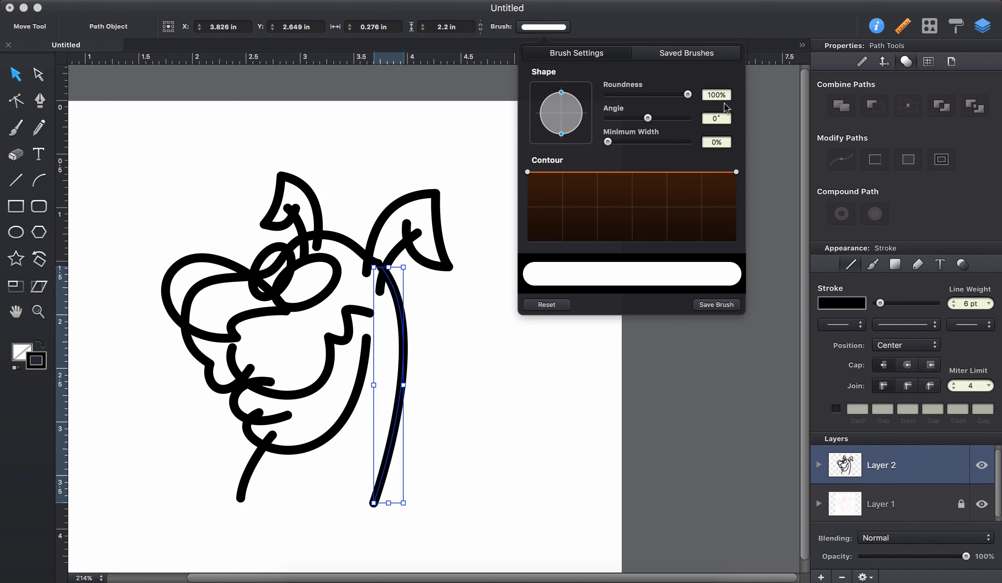
pyautogui.click(686, 54)
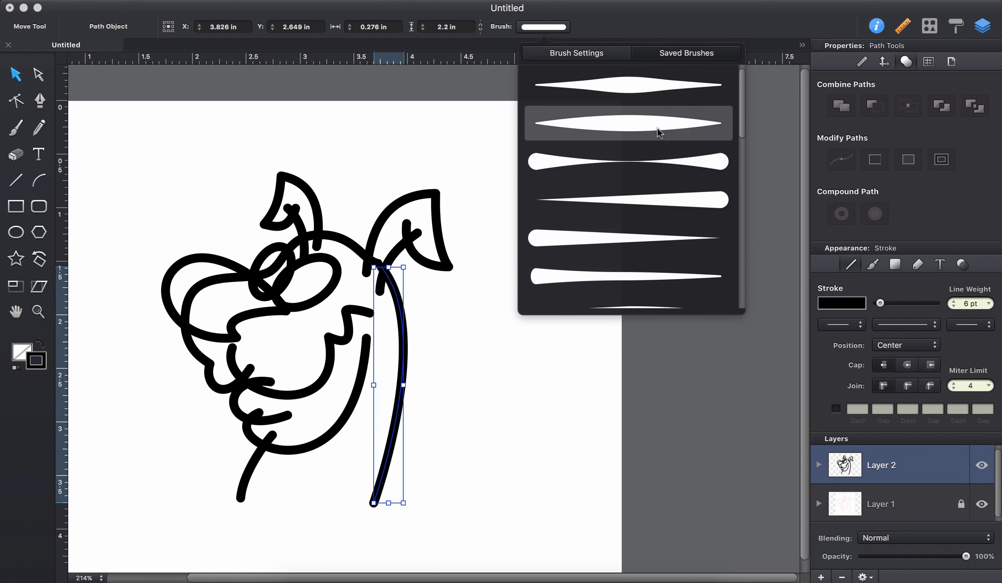
pyautogui.click(610, 54)
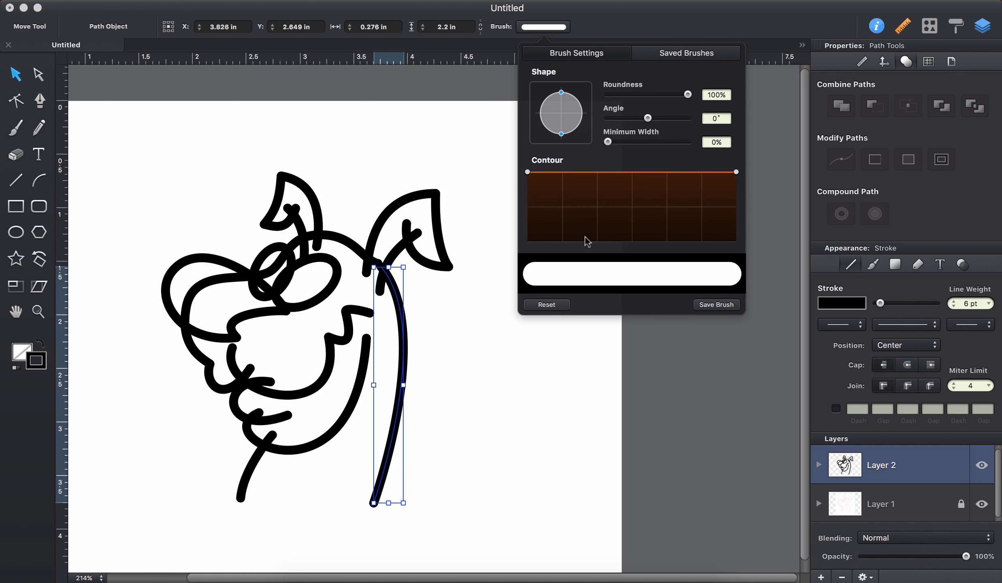
# Try reshaping the neck curve's brush contour at its start and middle
pyautogui.moveTo(527, 173)
pyautogui.mouseDown()
pyautogui.moveTo(531, 261)
pyautogui.moveTo(547, 226)
pyautogui.moveTo(552, 271)
pyautogui.moveTo(551, 171)
pyautogui.mouseUp()
pyautogui.click(632, 172)
pyautogui.moveTo(632, 173)
pyautogui.mouseDown()
pyautogui.moveTo(633, 238)
pyautogui.moveTo(628, 172)
pyautogui.mouseUp()
# Apply the saved flat-ended wedge brush that narrows to a point to the neck curve
pyautogui.click(683, 53)
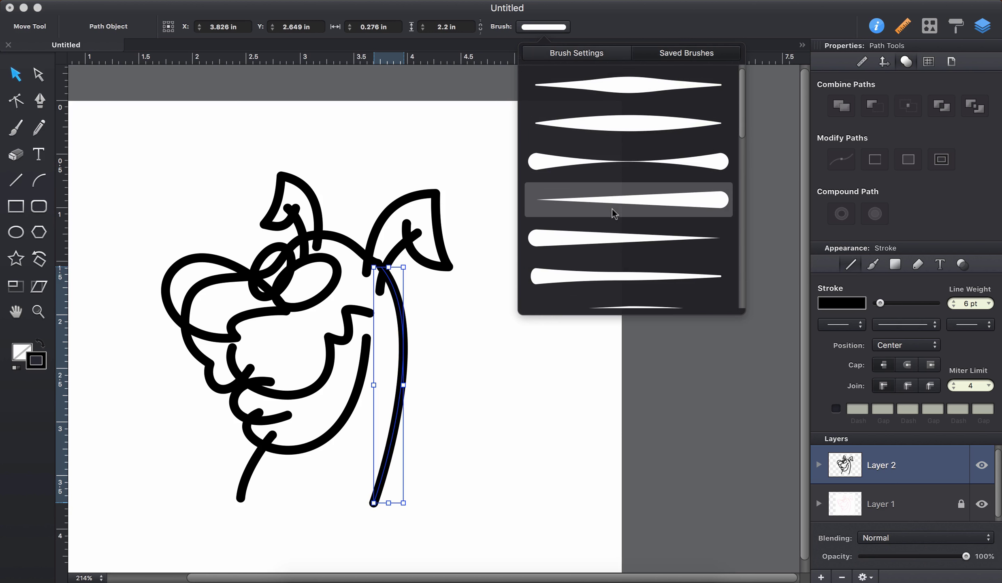
pyautogui.scroll(-10, 612, 209)
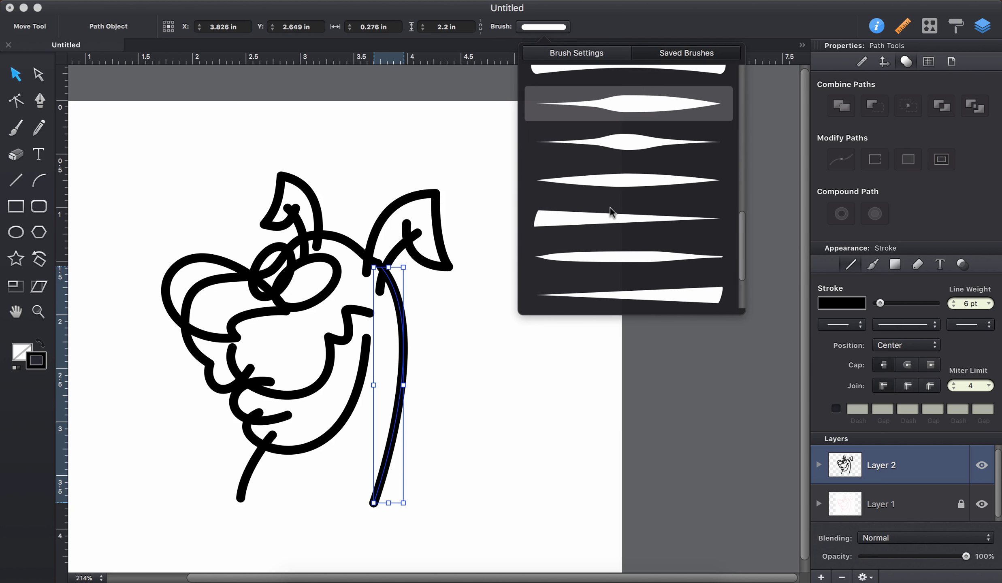
pyautogui.scroll(-3, 610, 207)
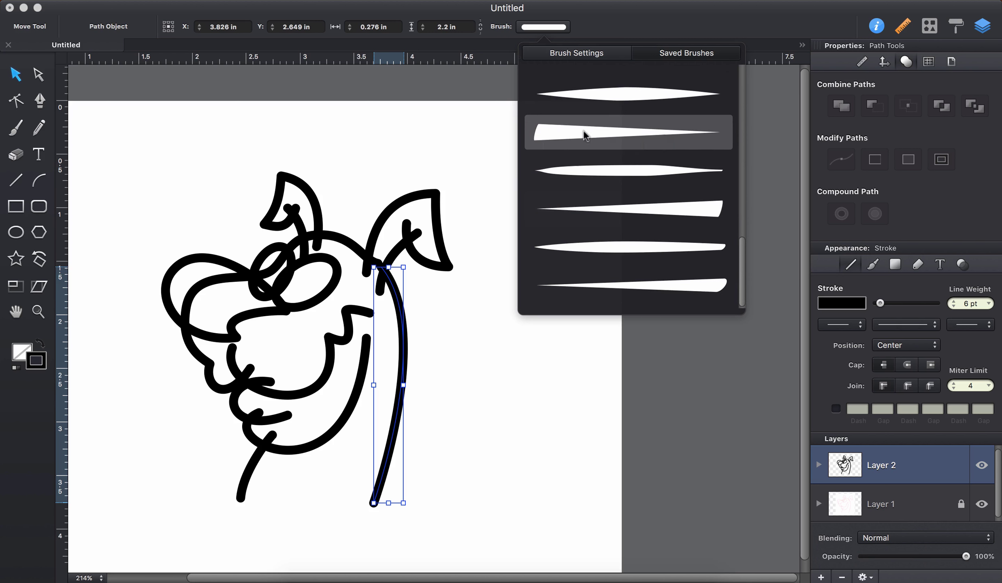
pyautogui.click(571, 140)
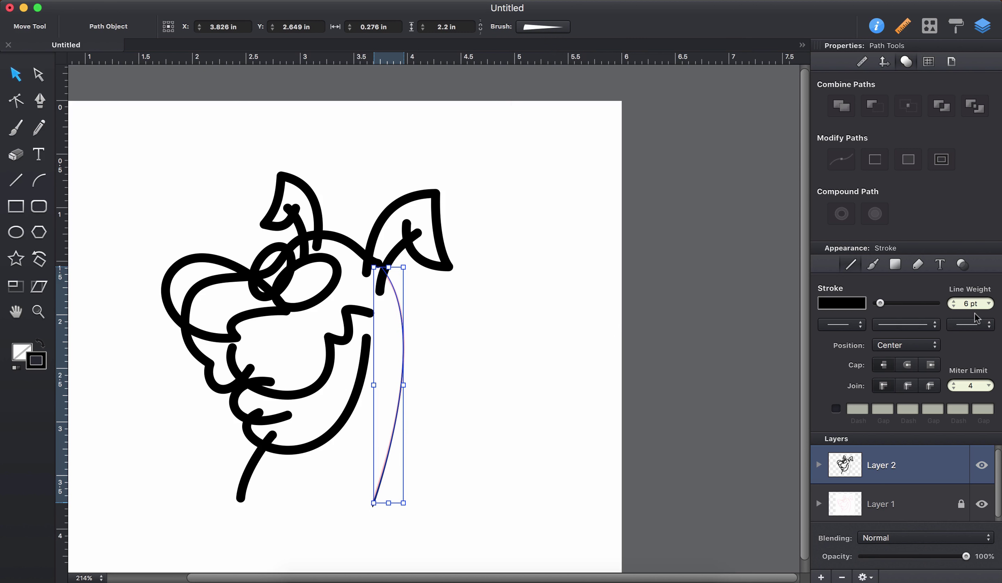
# Replace the neck curve's brush with the saved one that widens from a point to a thick round end
pyautogui.click(539, 26)
pyautogui.scroll(-2, 538, 231)
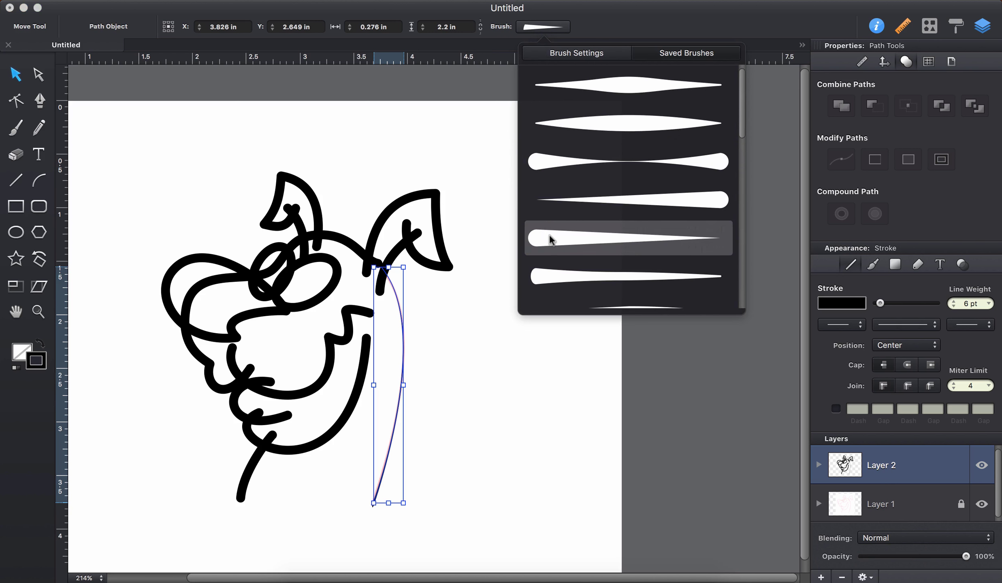
pyautogui.click(595, 200)
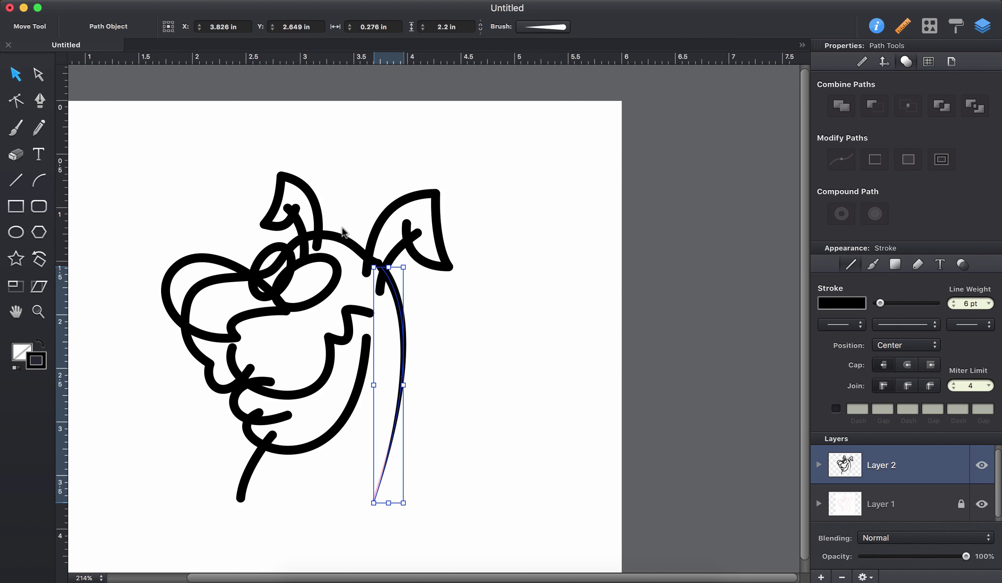
# Apply the saved lens-shaped brush with pointed ends to the dog's head and muzzle outline
pyautogui.click(345, 240)
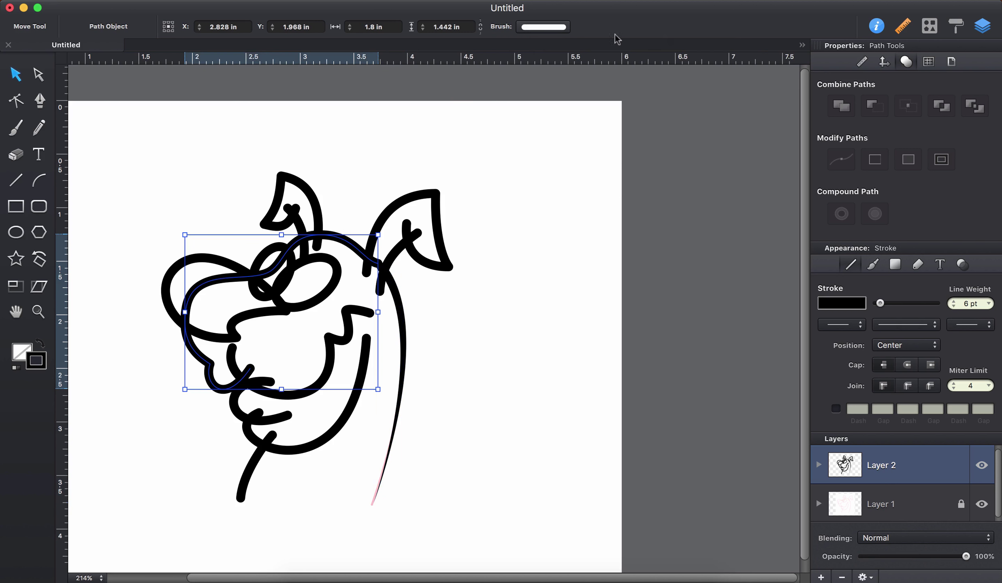
pyautogui.click(545, 27)
pyautogui.click(615, 125)
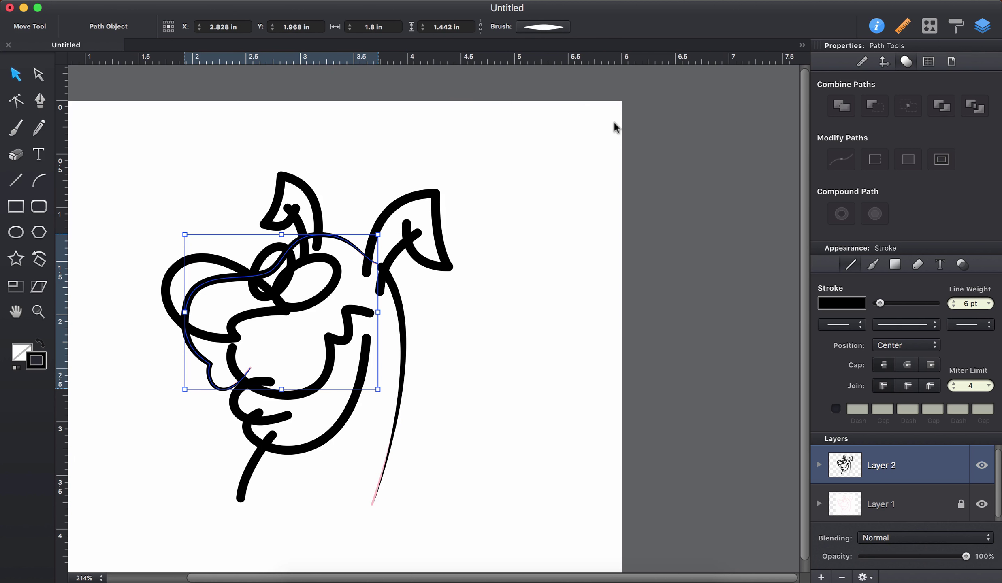
# Give the head and muzzle outline the saved brush with round ends and thin middle, then raise the contour's midpoint to thicken it
pyautogui.click(541, 28)
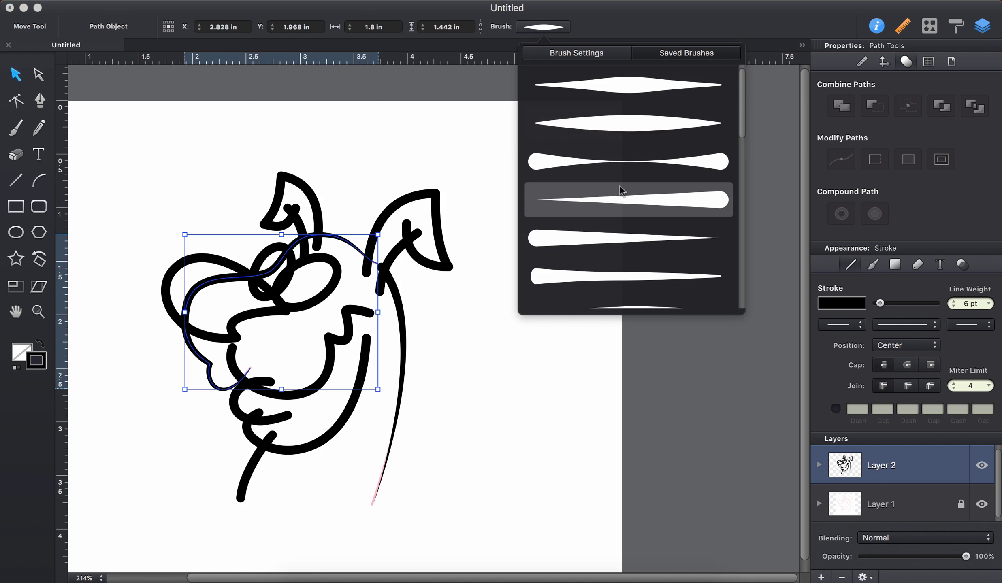
pyautogui.click(641, 163)
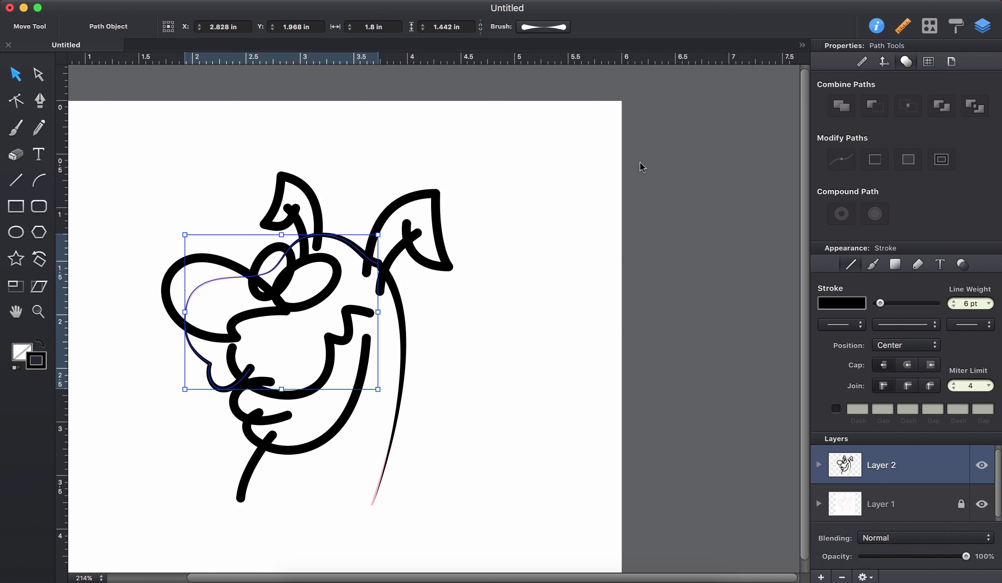
pyautogui.click(546, 28)
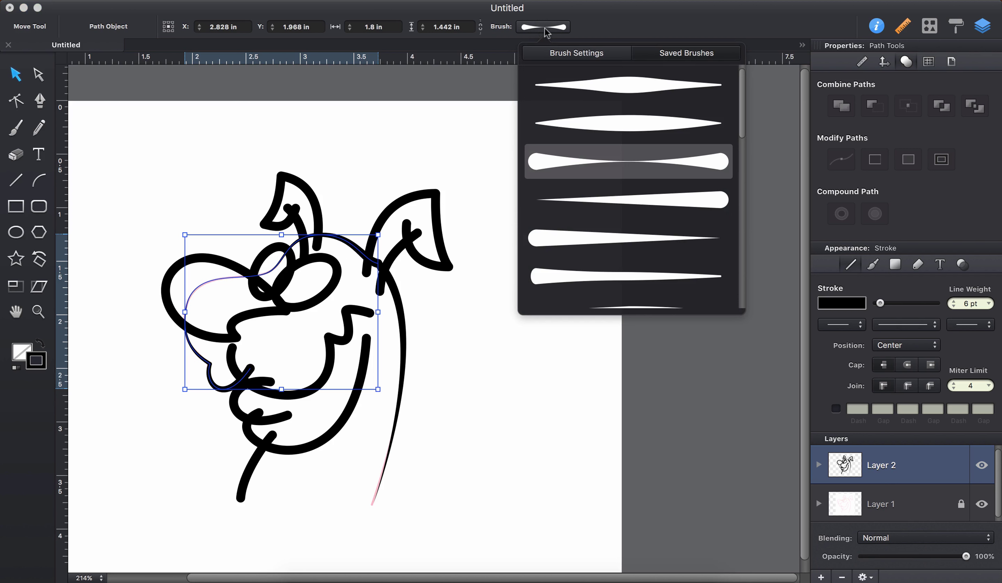
pyautogui.click(574, 54)
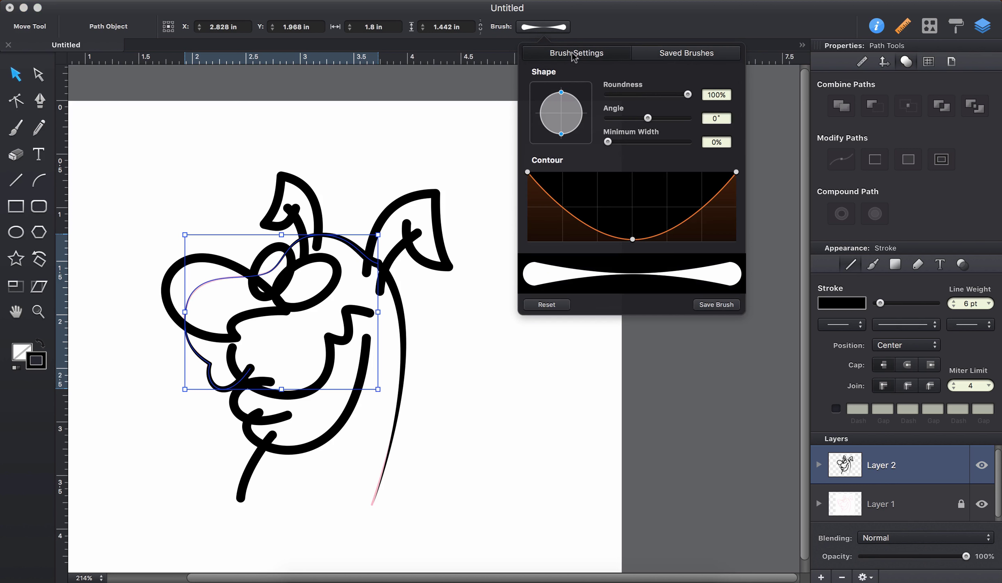
pyautogui.moveTo(633, 240); pyautogui.dragTo(637, 225)
pyautogui.click(569, 351)
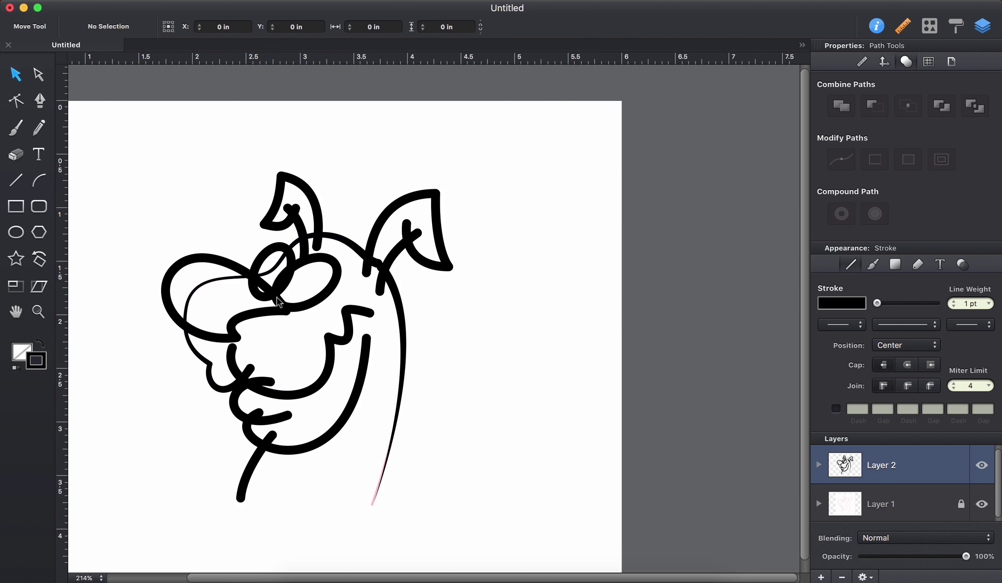
# Apply the saved brush with a bulging middle and pointed ends to the larger ear's outline
pyautogui.click(441, 257)
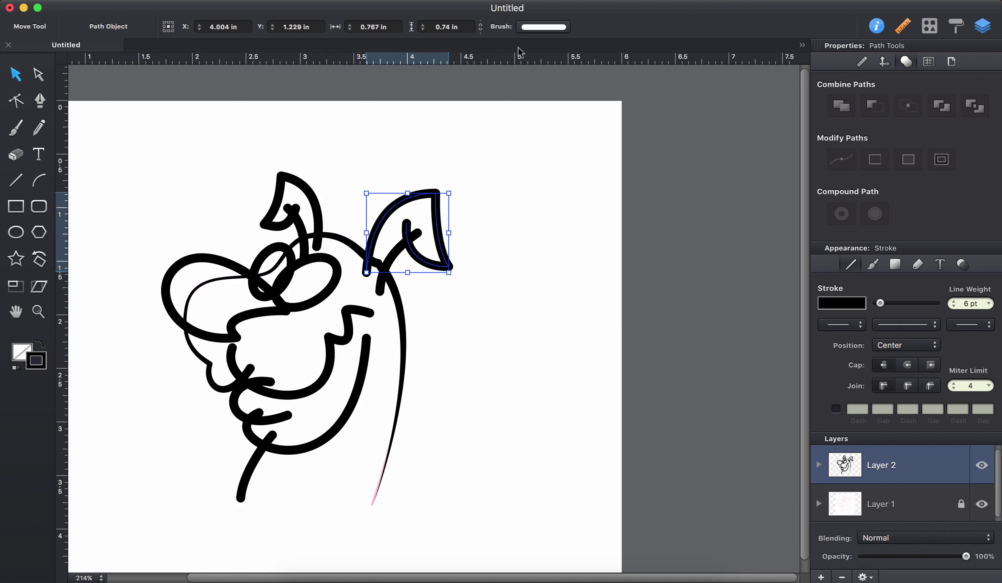
pyautogui.click(538, 27)
pyautogui.click(663, 60)
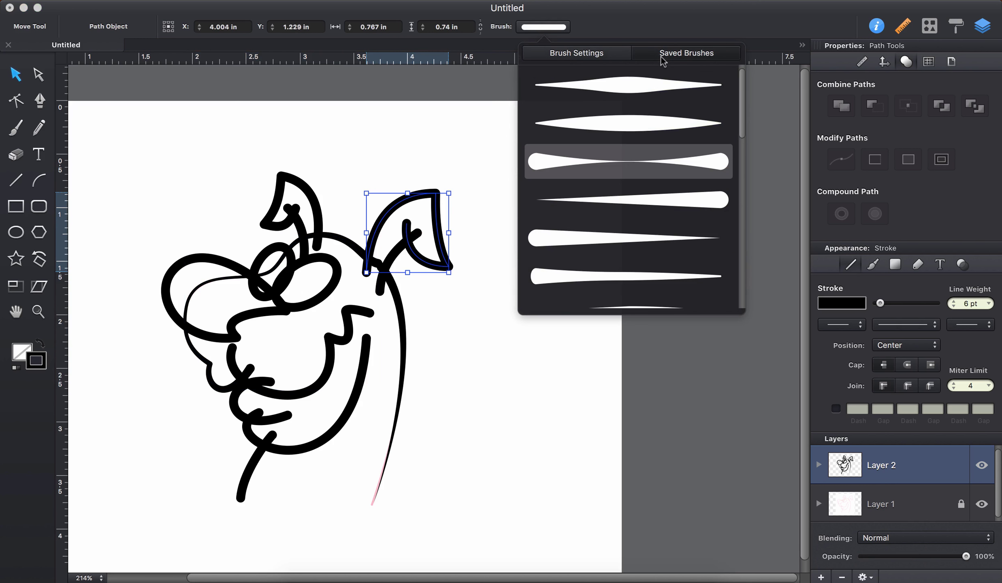
pyautogui.click(616, 92)
pyautogui.click(523, 282)
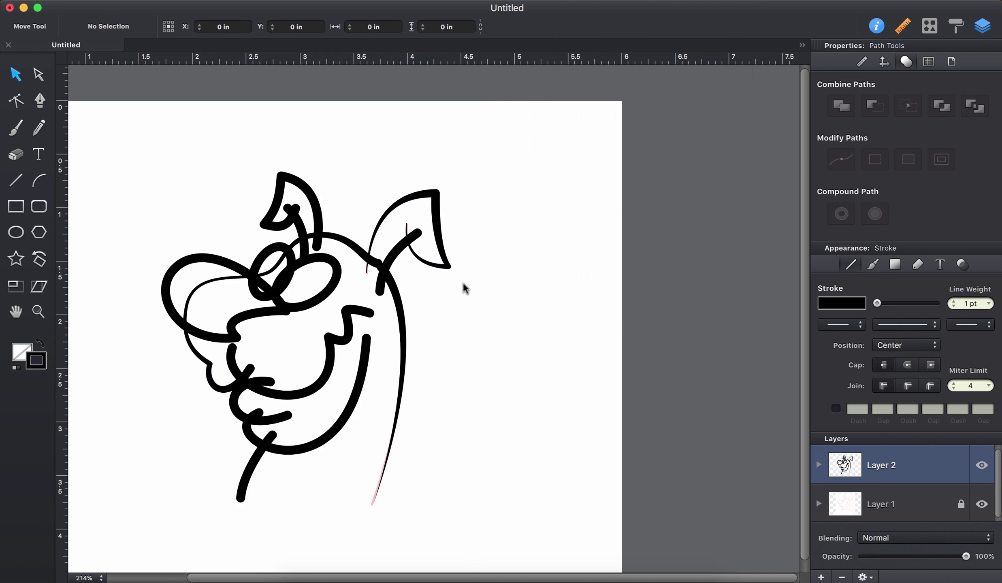
# Apply the saved brush that narrows from a round end to a point to the larger ear's inner line
pyautogui.click(398, 260)
pyautogui.click(554, 27)
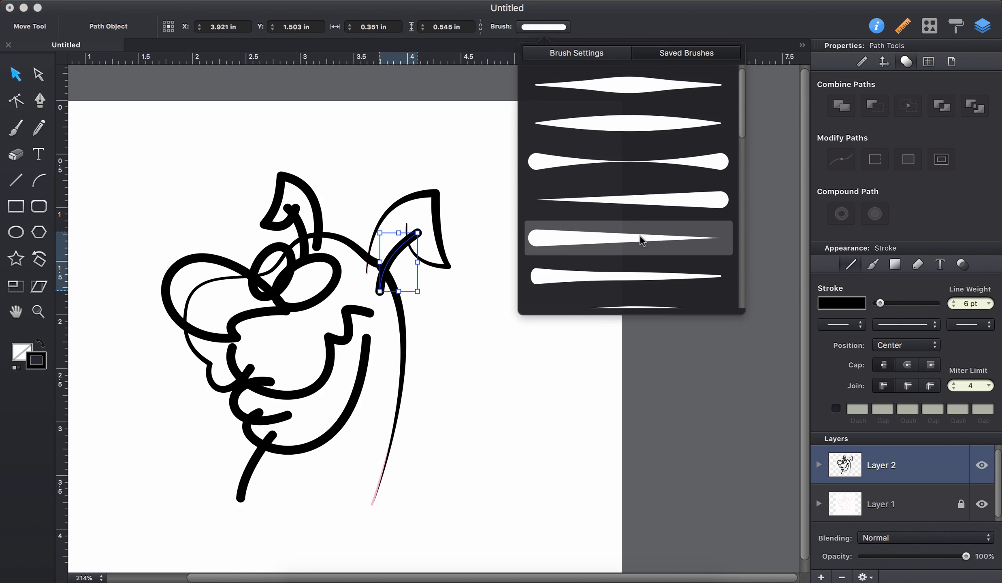
pyautogui.click(642, 241)
pyautogui.click(478, 343)
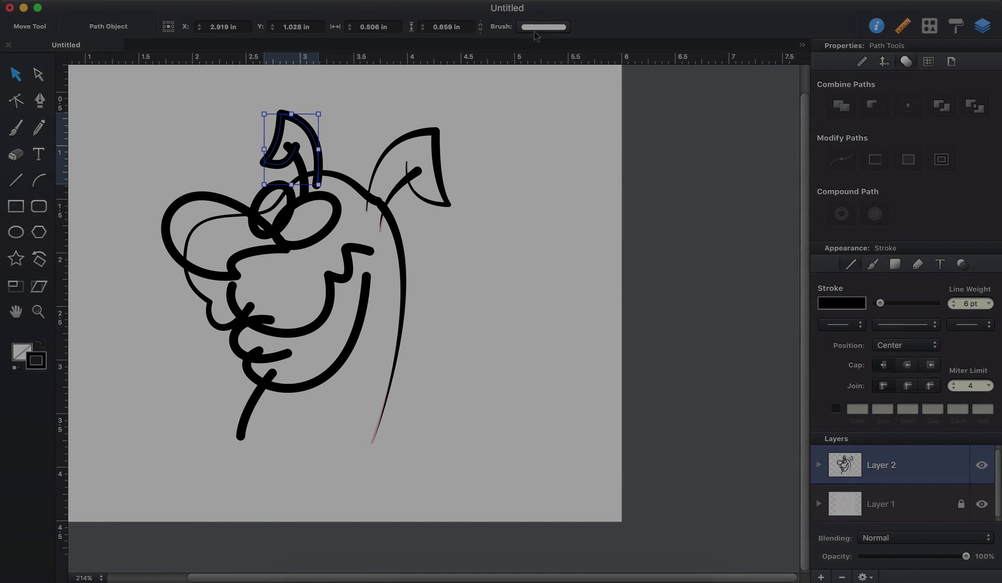
# Apply a brush with tapered ends to the smaller ear's outline and the round-to-point brush to its inner line
pyautogui.click(534, 29)
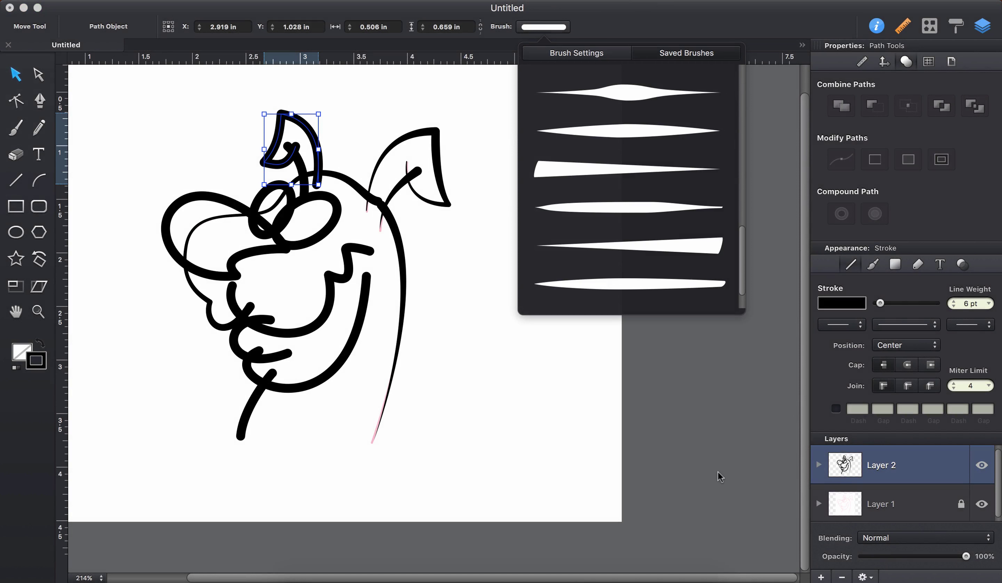
pyautogui.click(297, 160)
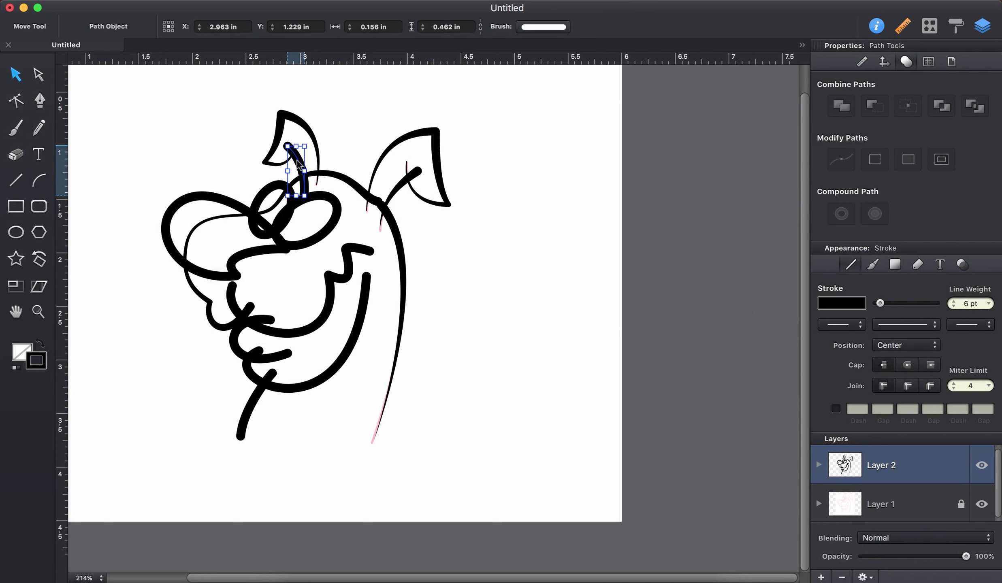
pyautogui.click(563, 27)
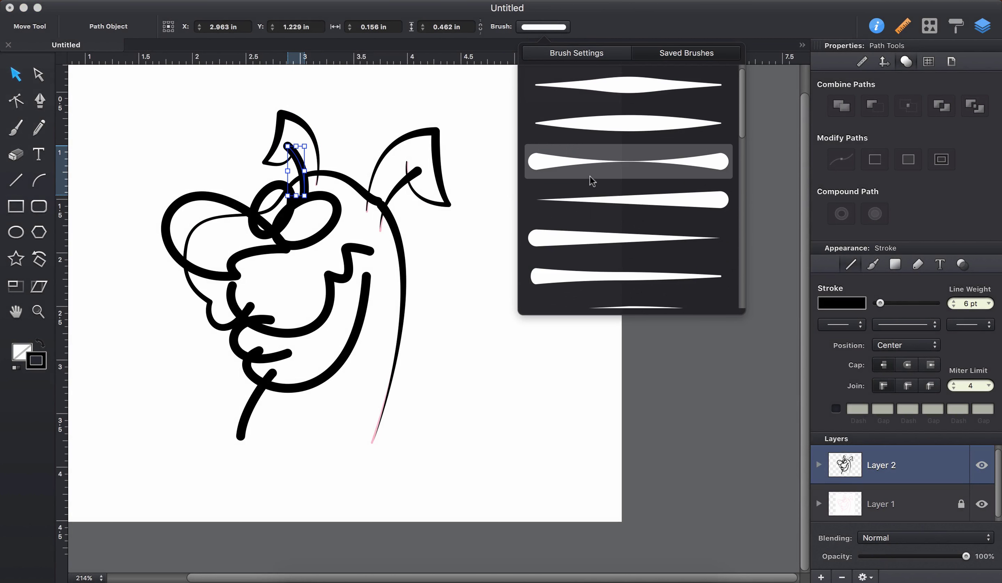
pyautogui.click(594, 233)
pyautogui.click(538, 236)
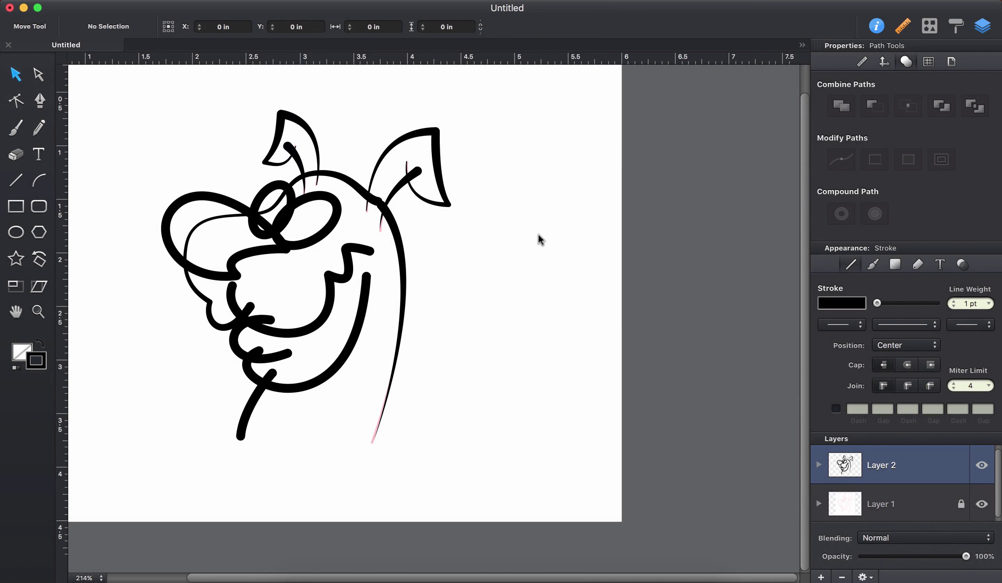
# Try adjusting the thin end of the brush contour on the smaller ear's inner line
pyautogui.click(300, 168)
pyautogui.click(528, 26)
pyautogui.click(543, 53)
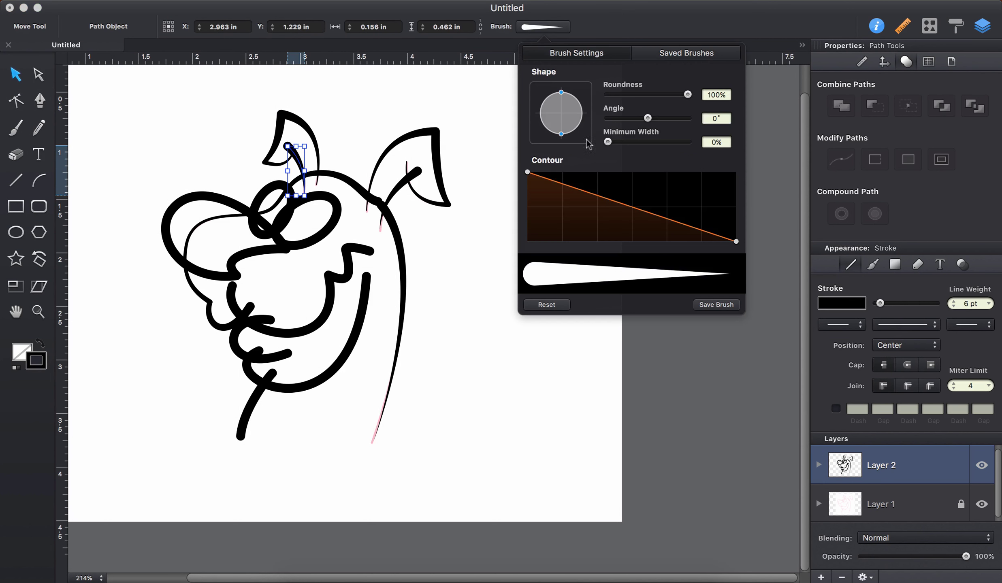
pyautogui.moveTo(735, 242)
pyautogui.mouseDown()
pyautogui.moveTo(738, 208)
pyautogui.moveTo(738, 243)
pyautogui.mouseUp()
pyautogui.click(569, 359)
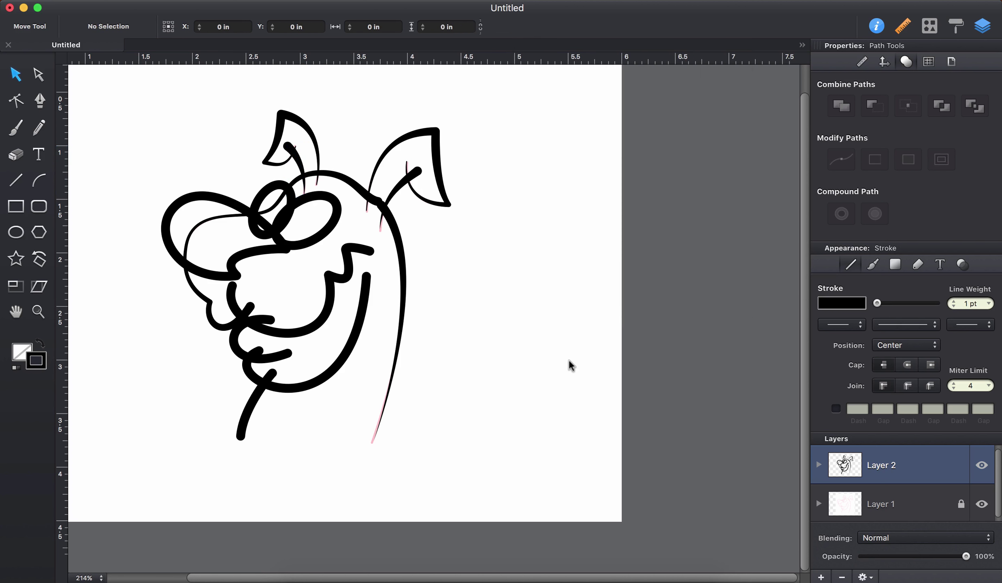
# Select the larger ear's outline with the Selection tool and set its stroke's miter limit to 100
pyautogui.click(438, 159)
pyautogui.scroll(10, 447, 183)
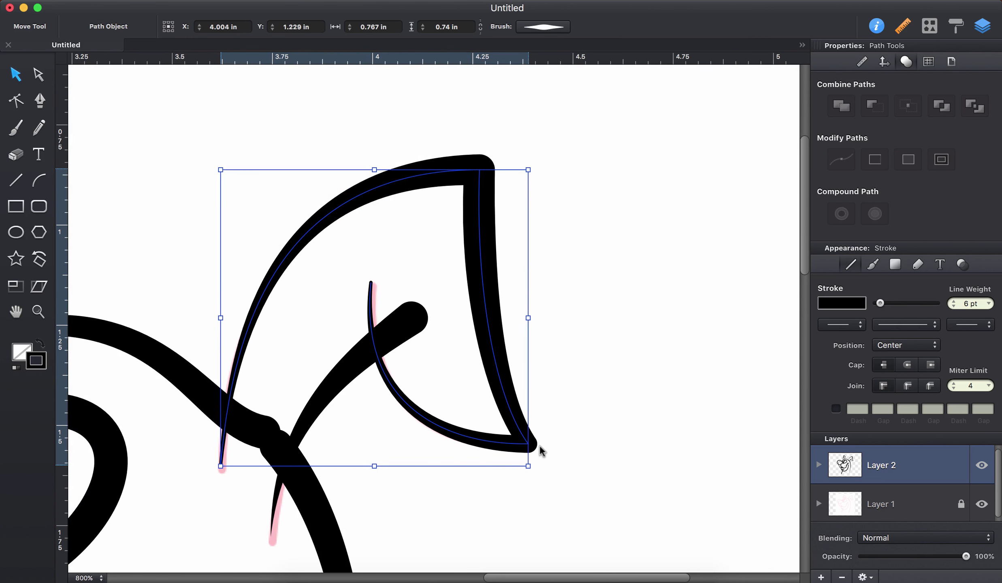
pyautogui.press('a')
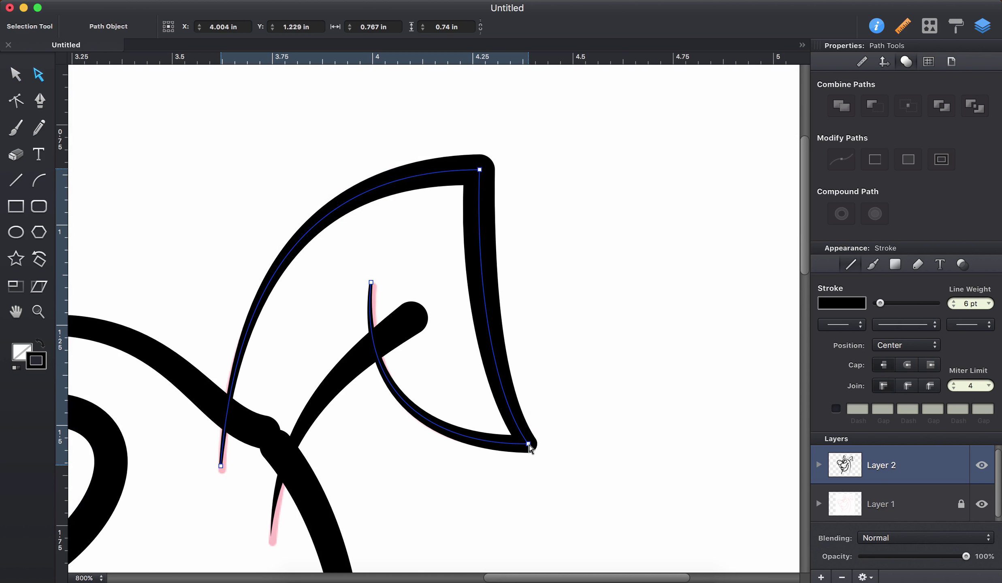
pyautogui.click(989, 386)
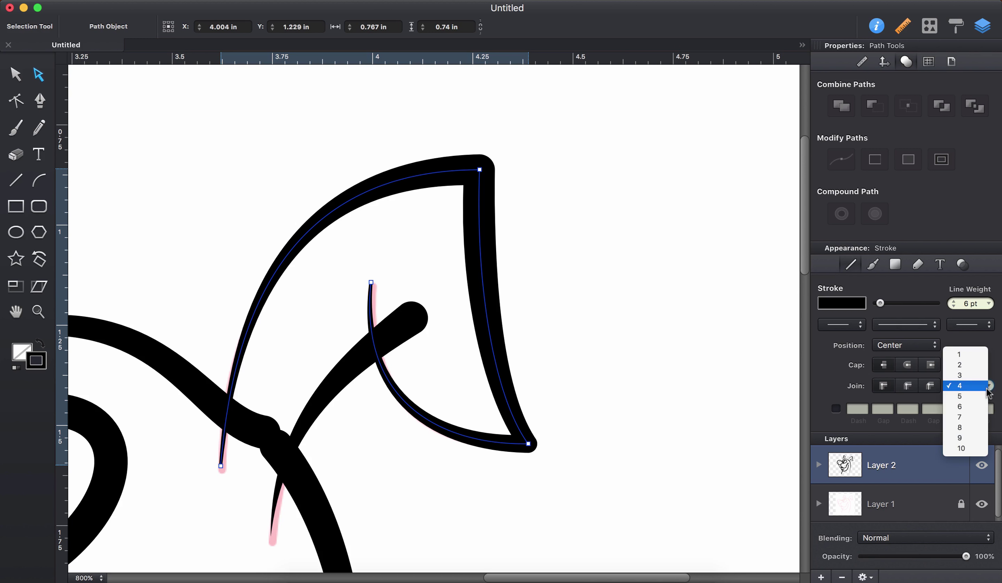
pyautogui.click(885, 454)
pyautogui.write('100')
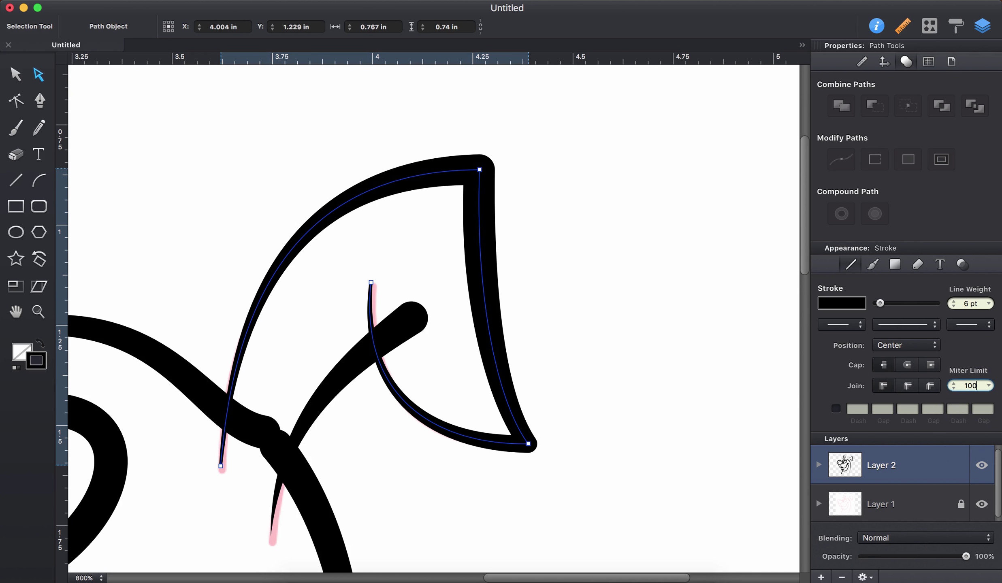
pyautogui.press('Return')
# Flatten the larger ear outline's brush shape to 22.2% roundness at a -26° angle and deselect the path
pyautogui.click(874, 265)
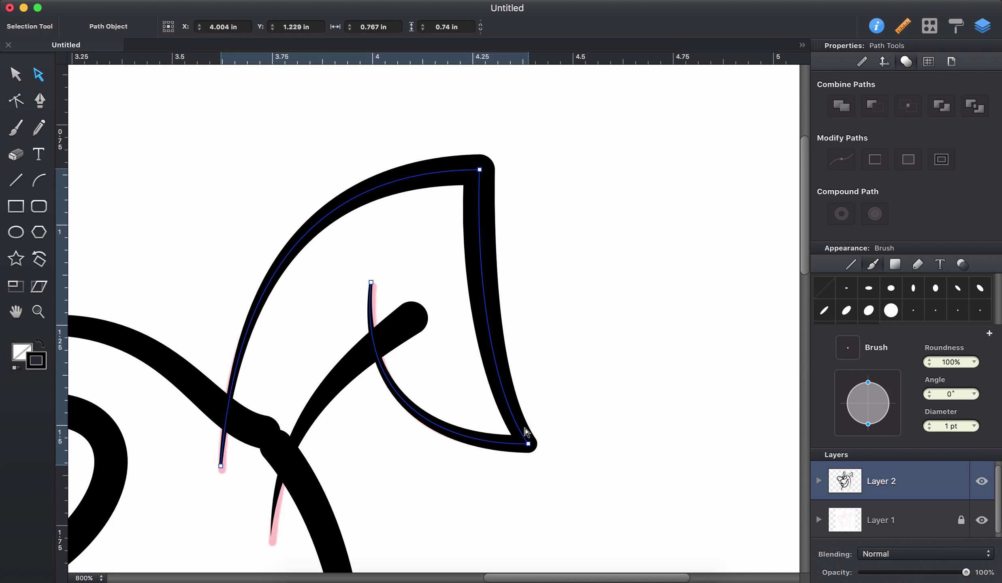
pyautogui.moveTo(867, 384); pyautogui.dragTo(871, 399)
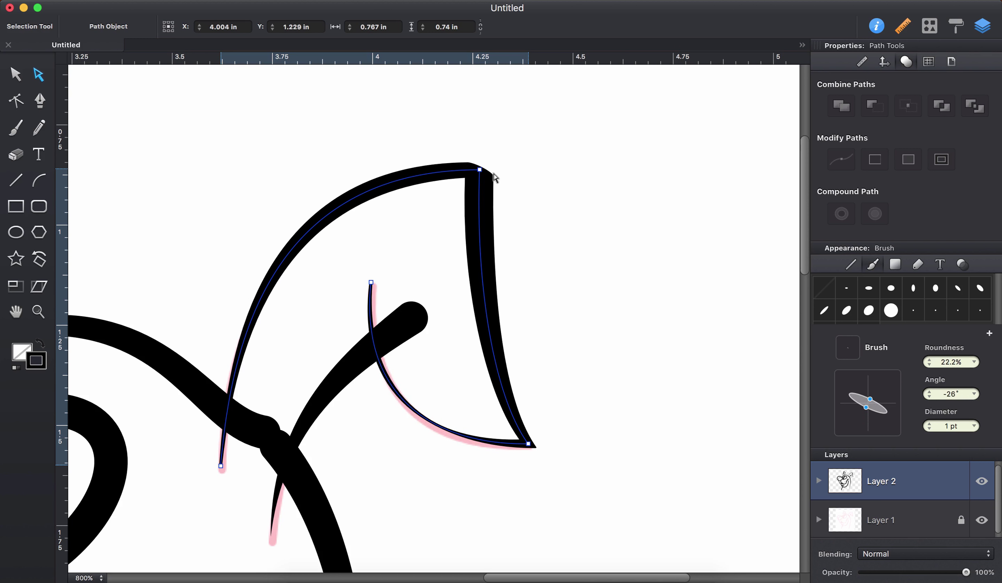
pyautogui.click(543, 240)
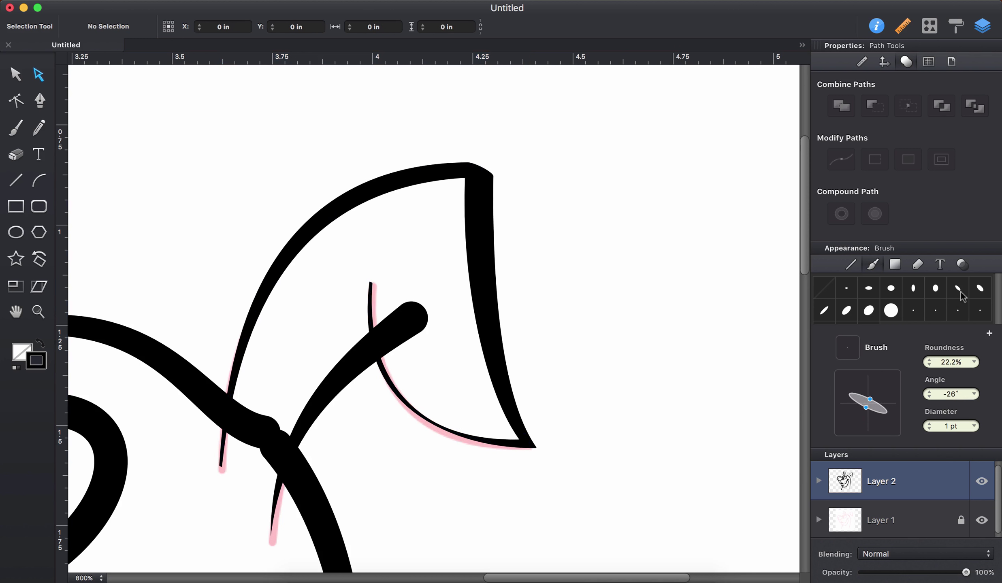
# Try preset brush shapes, settle on the round one with 100% roundness and 0° angle, and restore the larger ear outline's round brush shape
pyautogui.click(981, 289)
pyautogui.click(869, 311)
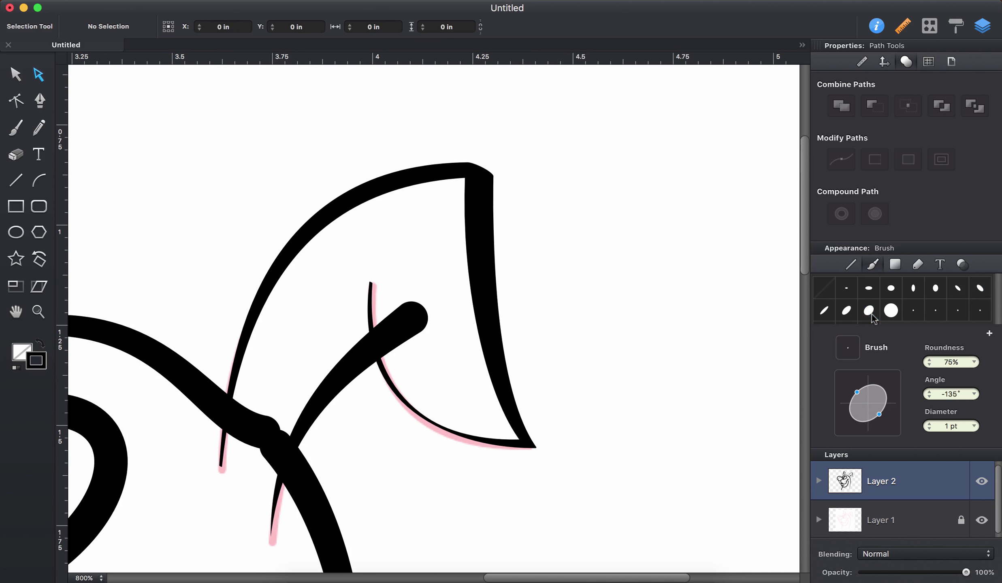
pyautogui.click(913, 311)
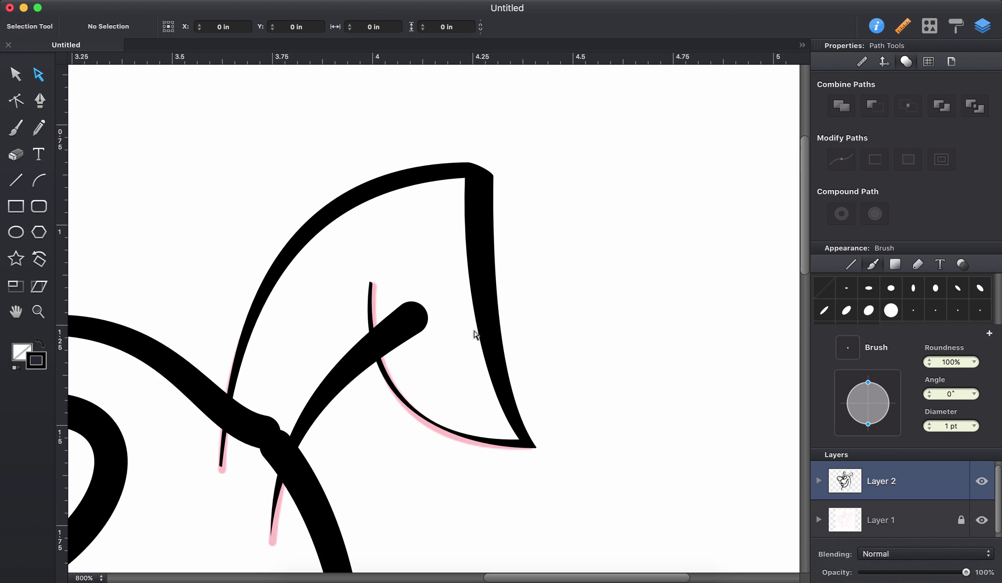
pyautogui.click(476, 335)
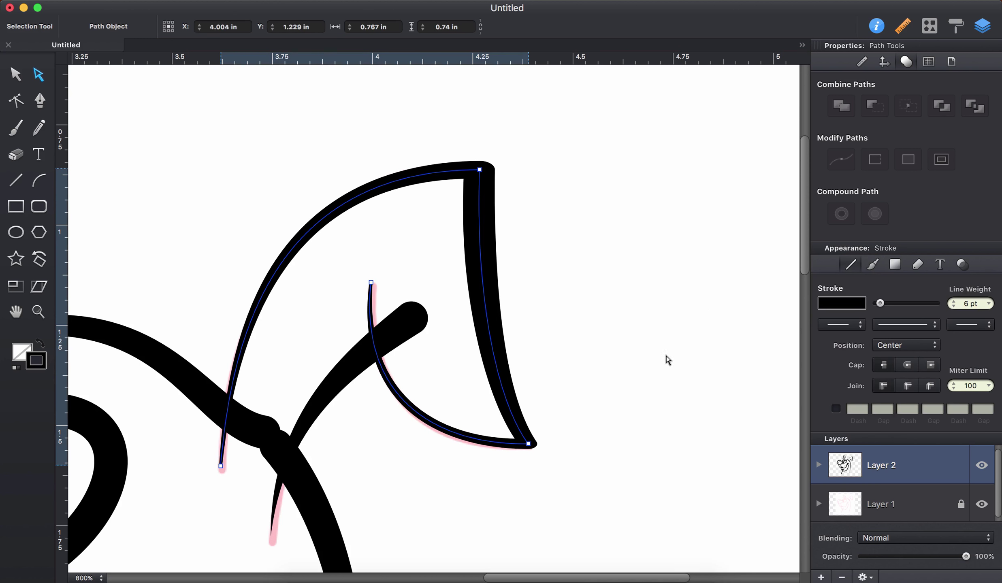
pyautogui.click(584, 465)
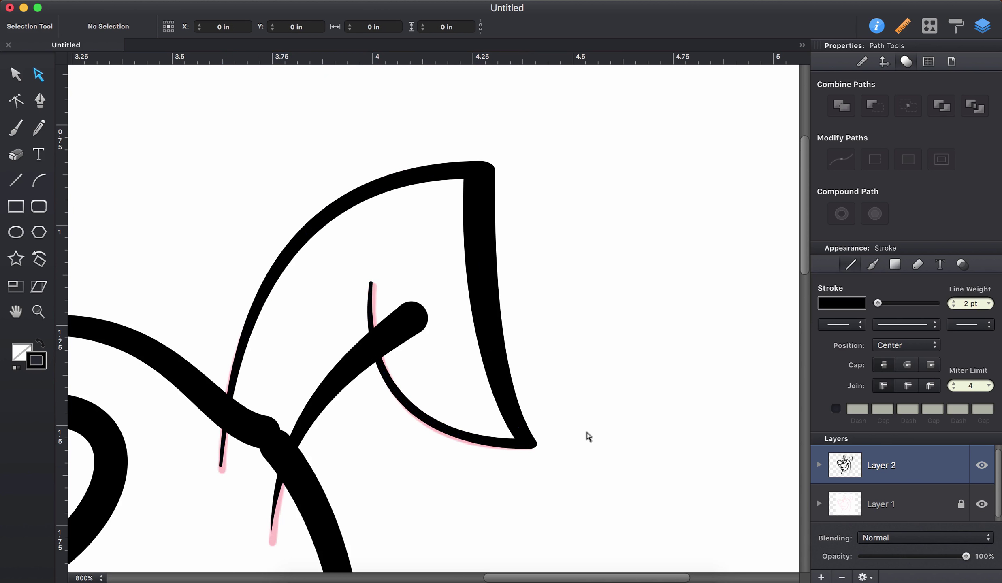
# Apply the saved brush with tapered ends and a wide middle to the upper mouth line and deselect it
pyautogui.scroll(-5, 590, 437)
pyautogui.moveTo(630, 353); pyautogui.dragTo(684, 224)
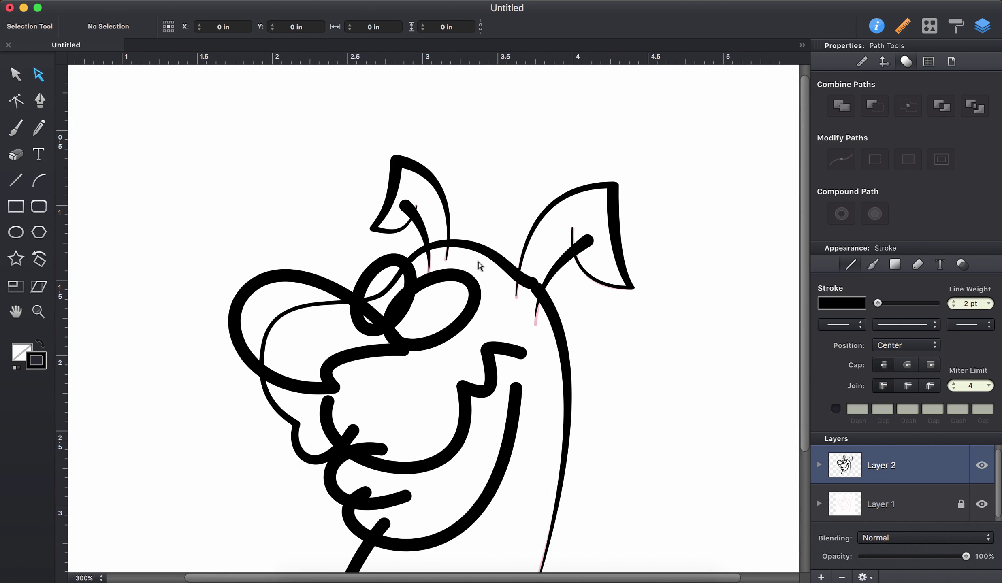
pyautogui.click(493, 385)
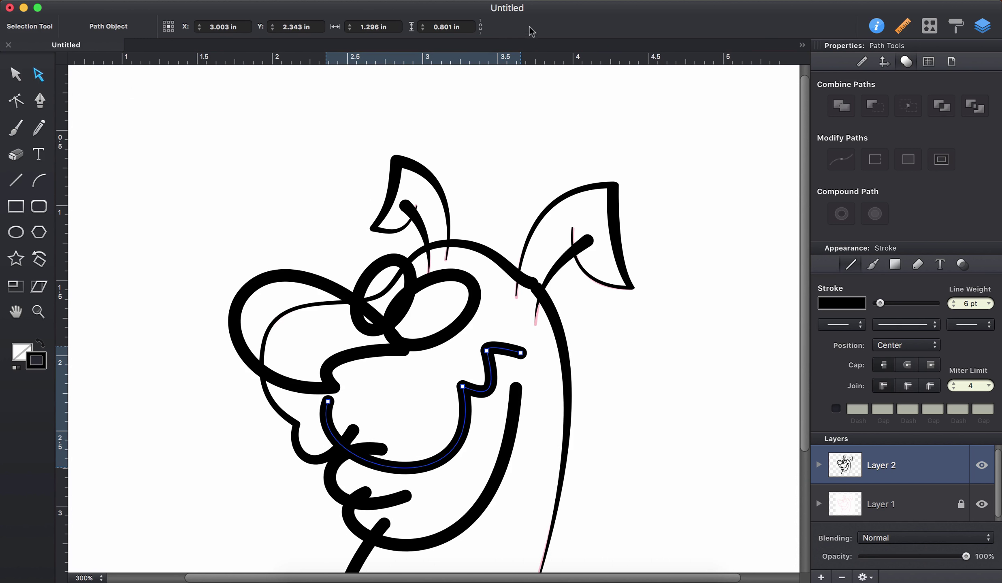
pyautogui.click(874, 264)
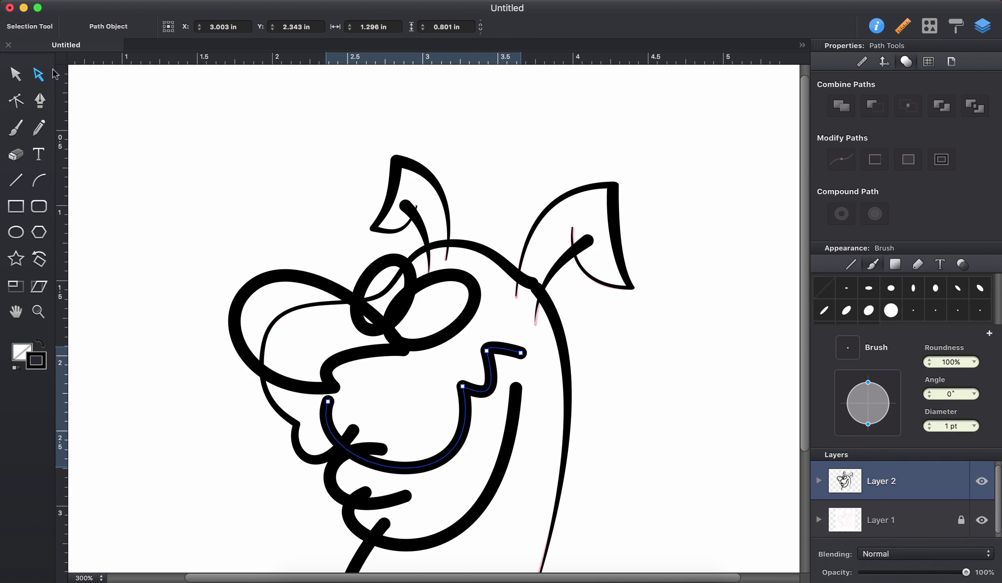
pyautogui.click(17, 78)
pyautogui.click(555, 30)
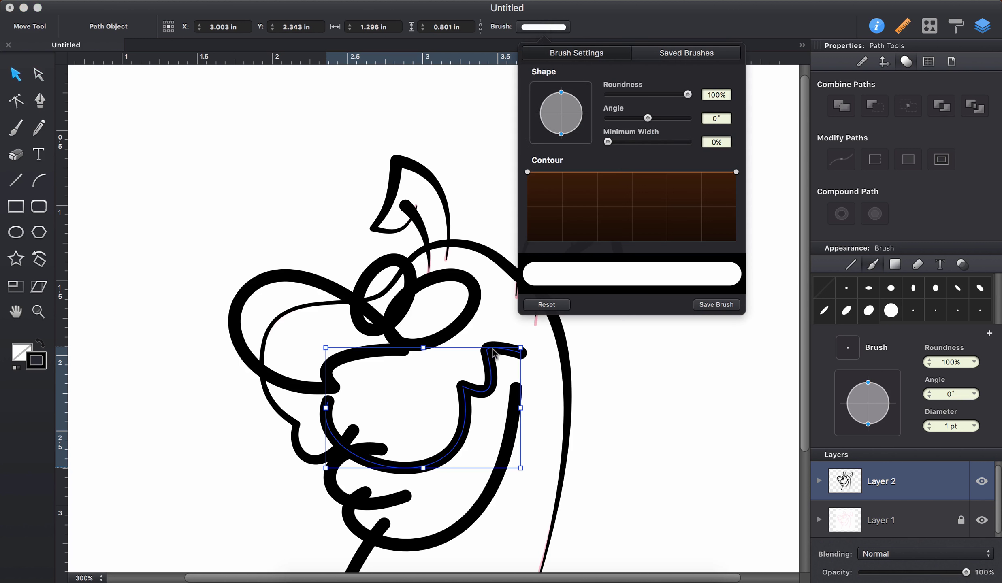
pyautogui.click(671, 56)
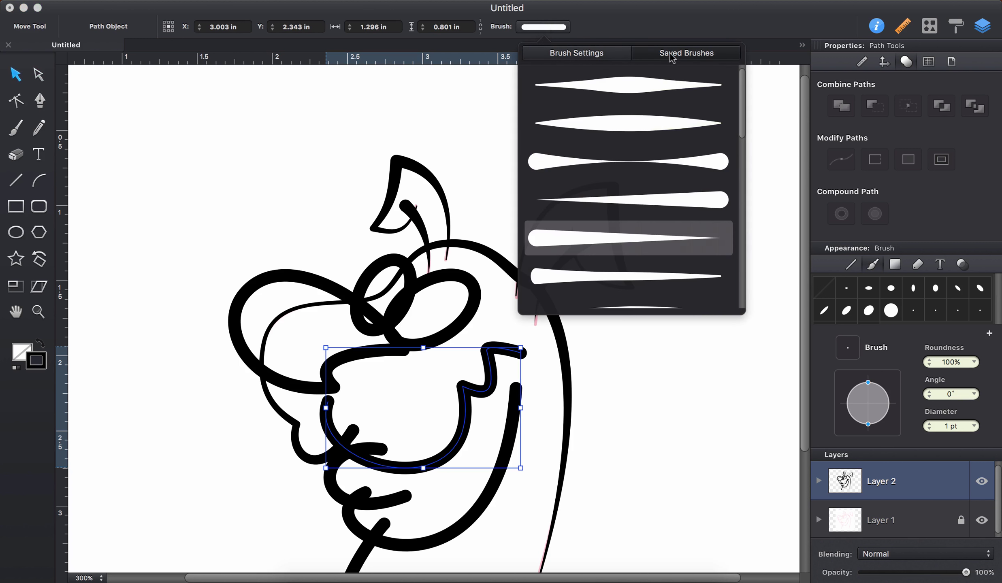
pyautogui.click(616, 126)
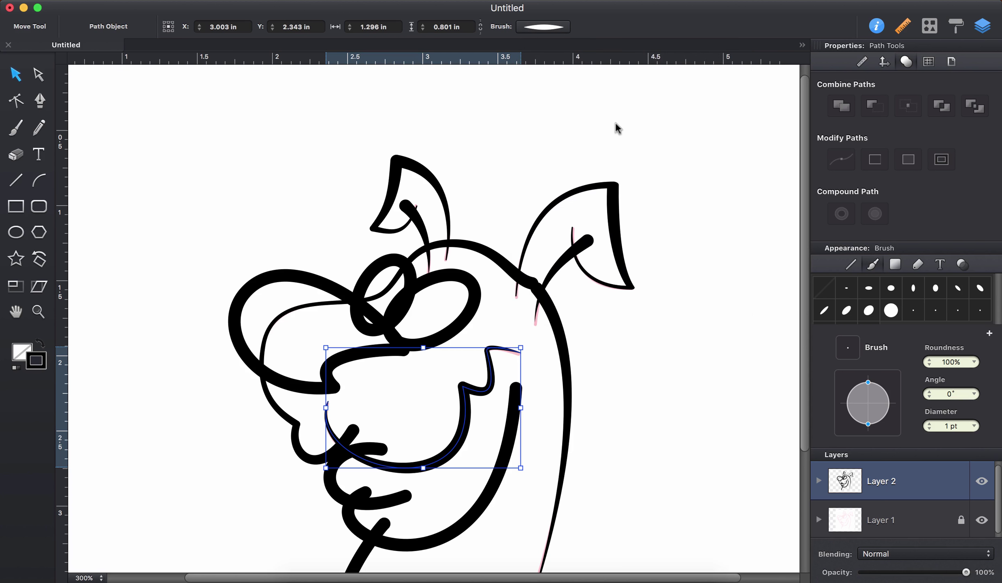
pyautogui.click(573, 313)
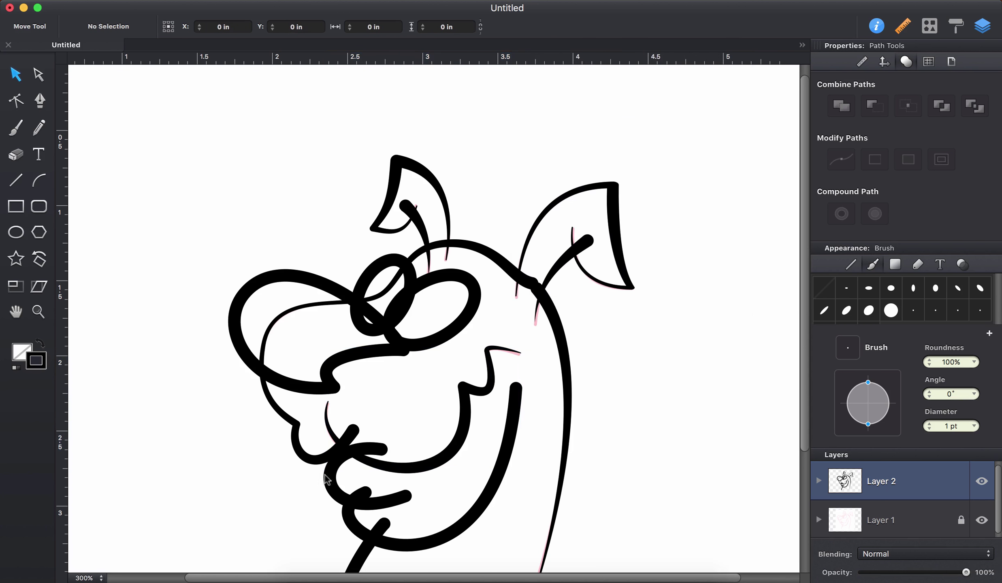
# Apply the saved bulging brush with pointed ends to the lower lip curve and open its contour settings
pyautogui.scroll(-3, 451, 368)
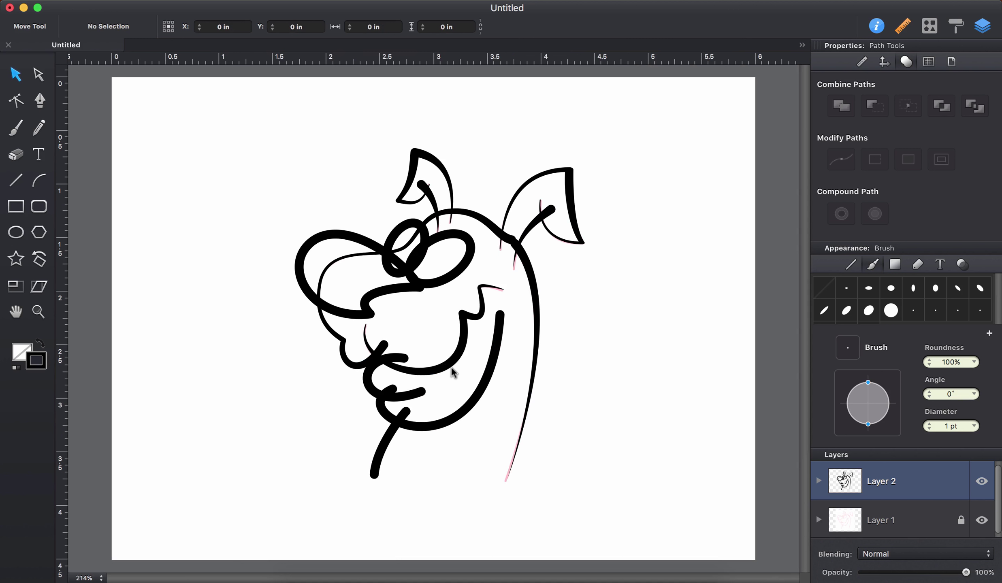
pyautogui.click(406, 391)
pyautogui.click(543, 27)
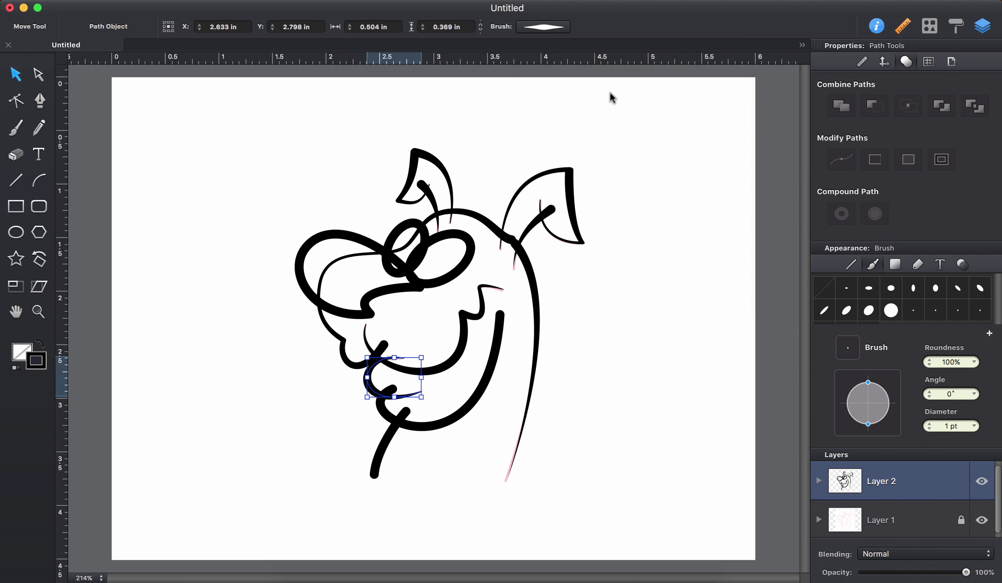
pyautogui.click(320, 289)
pyautogui.click(543, 27)
pyautogui.press('super+z')
pyautogui.click(543, 27)
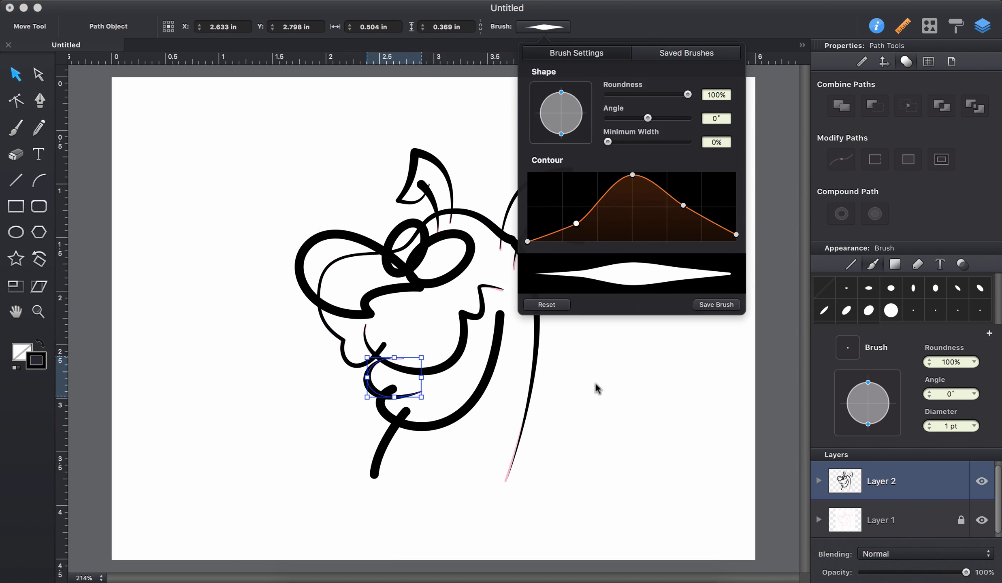
# Apply a saved brush to the jaw curve that tapers from a round end to a thin end
pyautogui.click(497, 345)
pyautogui.click(544, 27)
pyautogui.click(686, 52)
pyautogui.click(639, 132)
pyautogui.click(544, 27)
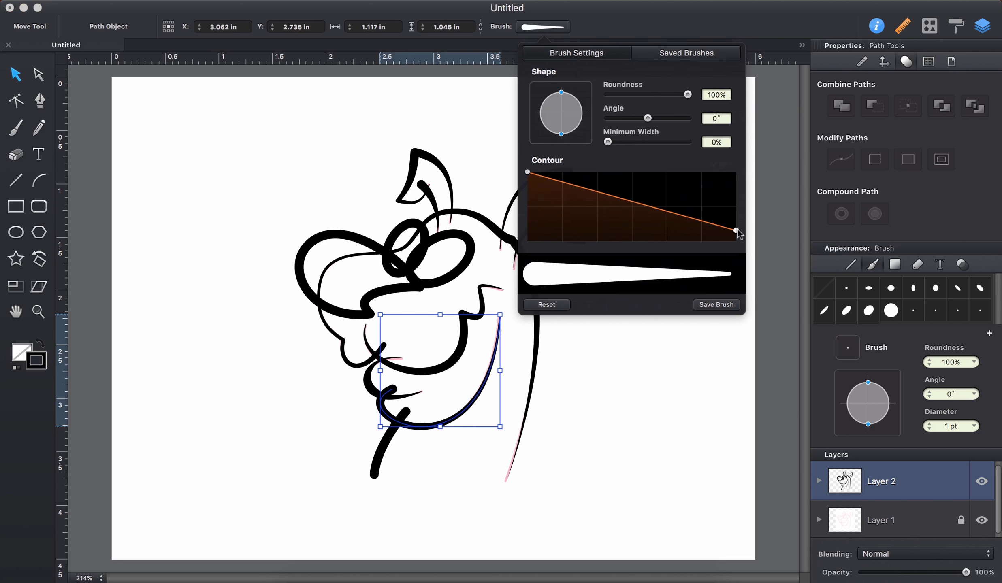
# Apply the saved round-to-point brush to the front neck line below the jaw
pyautogui.click(389, 444)
pyautogui.click(543, 27)
pyautogui.click(686, 53)
pyautogui.click(644, 235)
# Apply a saved tapered brush to the large nose outline and deselect it
pyautogui.click(300, 267)
pyautogui.click(543, 27)
pyautogui.click(586, 162)
pyautogui.click(378, 298)
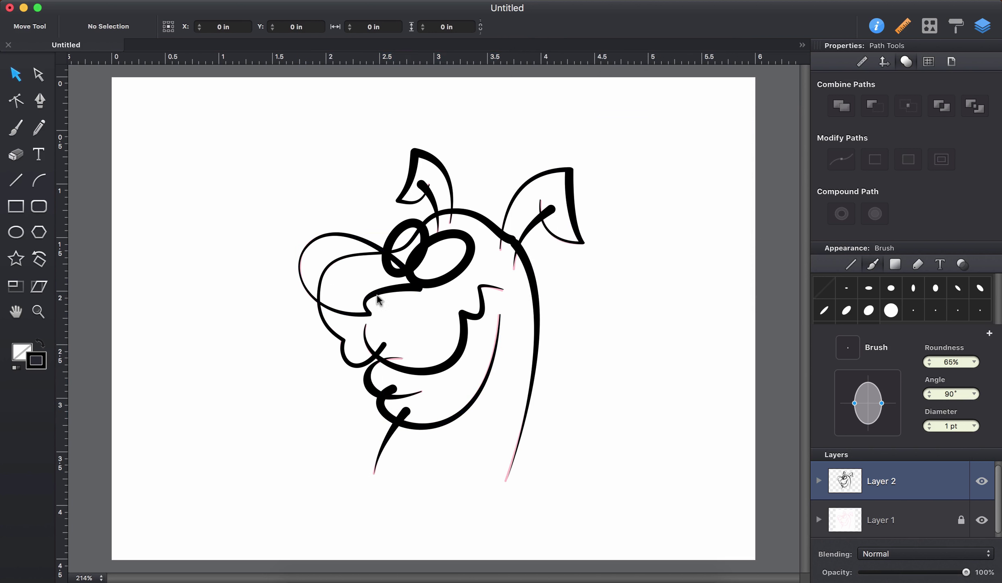
# Try a saved tapered brush with 54.8% roundness and a -121° angle on both eye ovals
pyautogui.click(472, 248)
pyautogui.keyDown('shift'); pyautogui.click(407, 231); pyautogui.keyUp('shift')
pyautogui.click(543, 26)
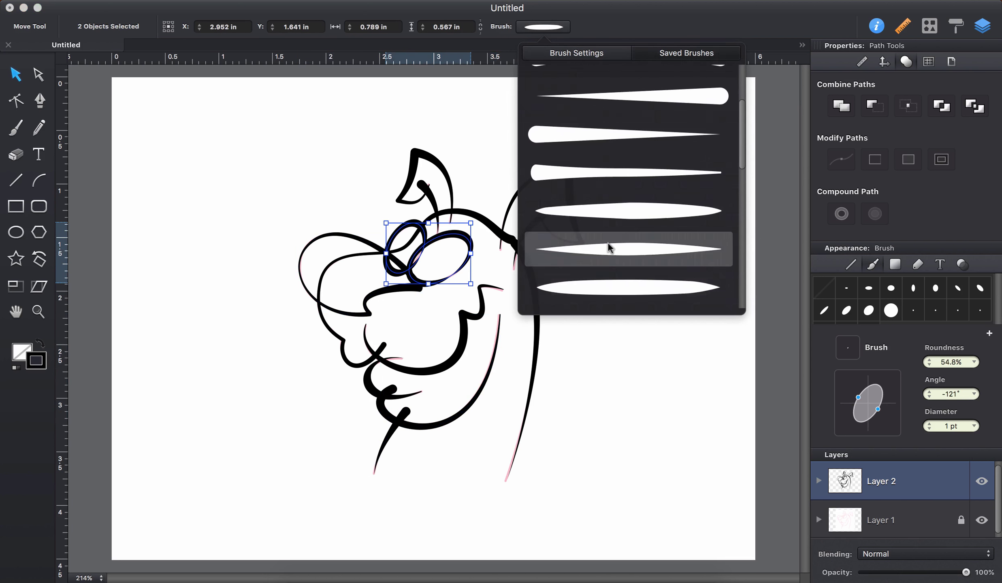
pyautogui.click(608, 239)
pyautogui.click(591, 136)
pyautogui.click(543, 27)
pyautogui.click(577, 53)
pyautogui.moveTo(607, 215)
pyautogui.mouseDown()
pyautogui.moveTo(653, 190)
pyautogui.moveTo(607, 219)
pyautogui.moveTo(600, 175)
pyautogui.mouseUp()
pyautogui.press('Escape')
# Apply a saved tapered brush with 65% roundness and a 90° angle to both eye ovals, adjust its contour, and deselect them
pyautogui.click(472, 248)
pyautogui.keyDown('shift'); pyautogui.click(407, 231); pyautogui.keyUp('shift')
pyautogui.click(543, 26)
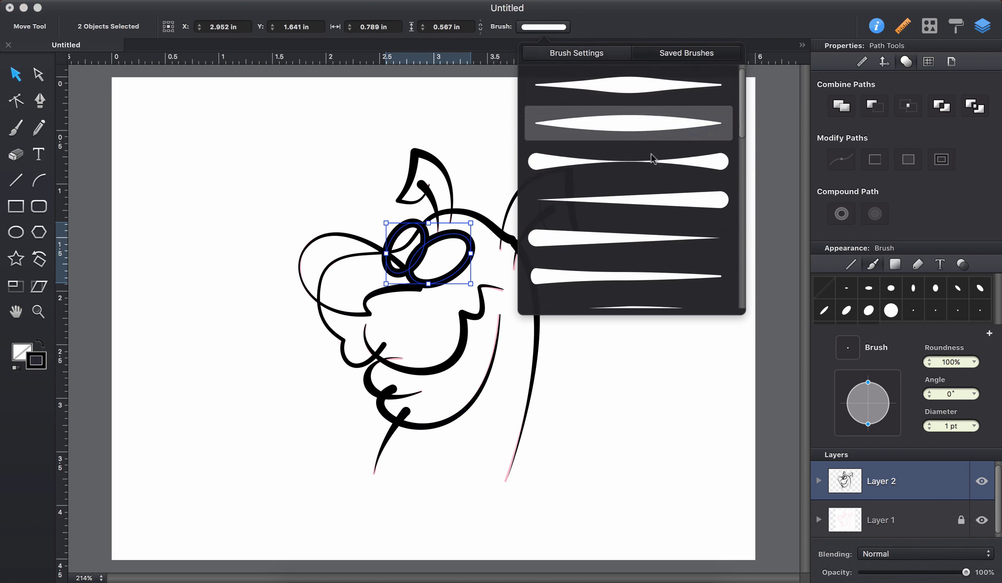
pyautogui.click(567, 97)
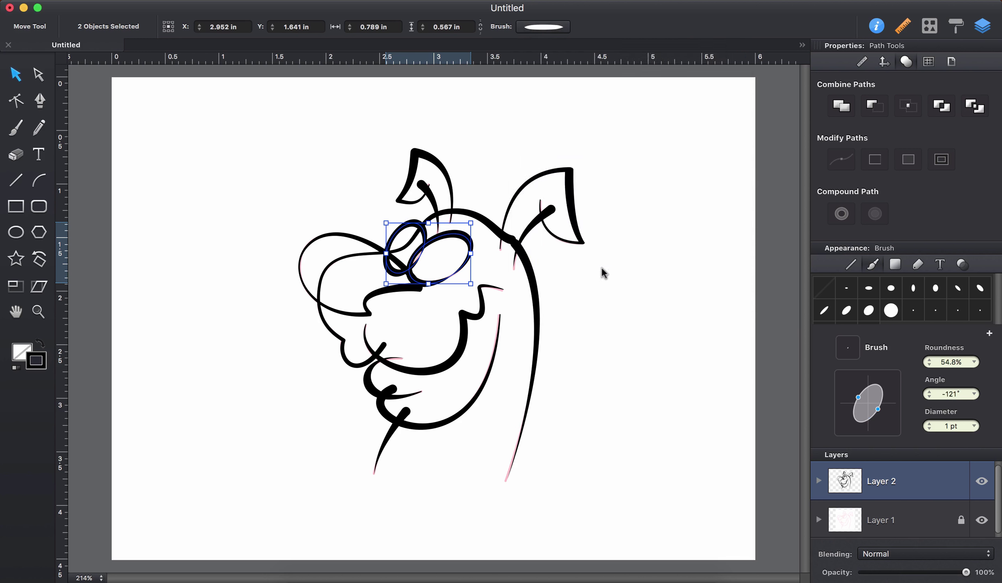
pyautogui.click(625, 192)
pyautogui.click(544, 27)
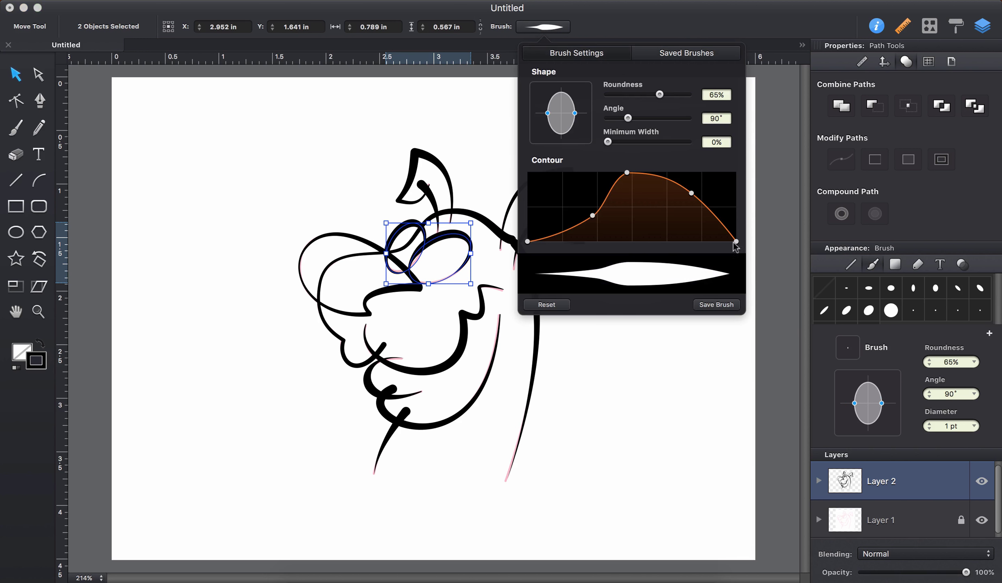
pyautogui.moveTo(586, 216); pyautogui.dragTo(591, 203)
pyautogui.click(573, 385)
pyautogui.click(605, 326)
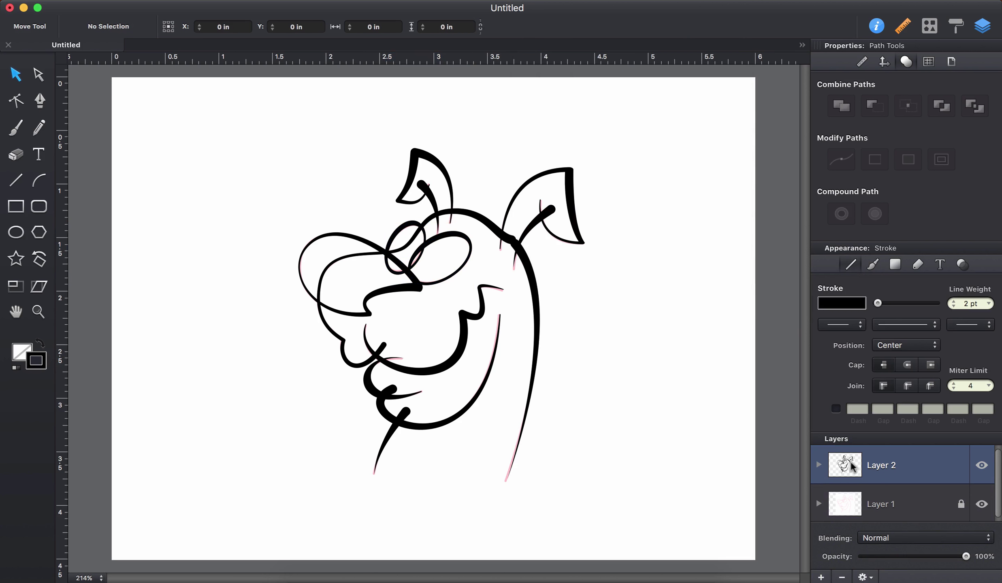
# Hide Layer 1 and inspect the inked dog's line quality up close and as a whole
pyautogui.click(981, 504)
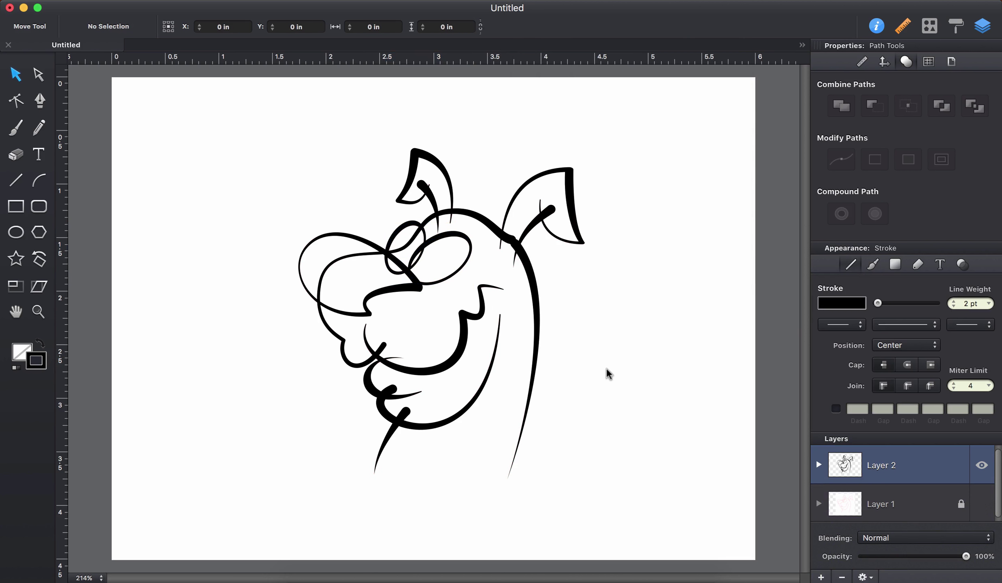
pyautogui.scroll(6, 607, 372)
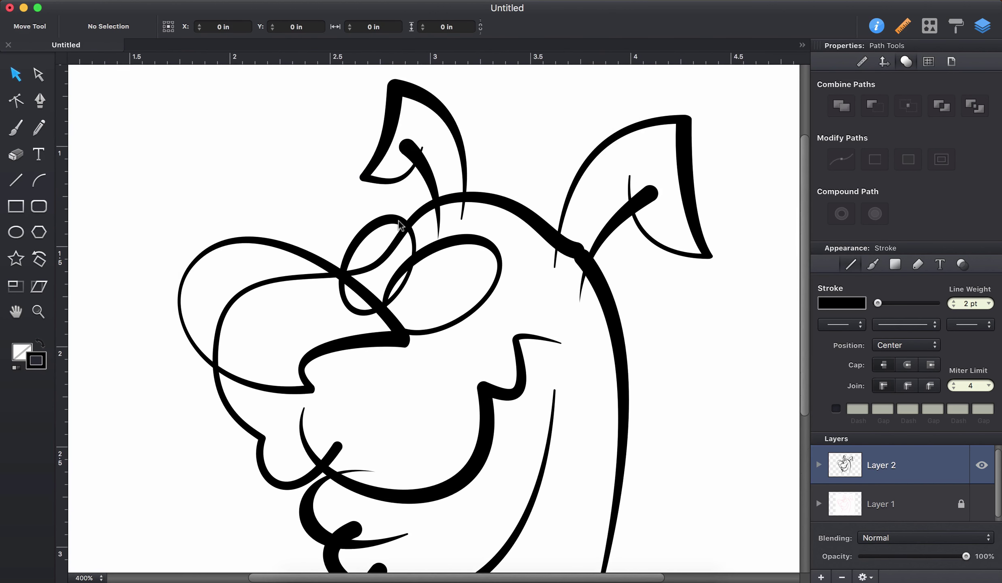
pyautogui.scroll(-6, 399, 225)
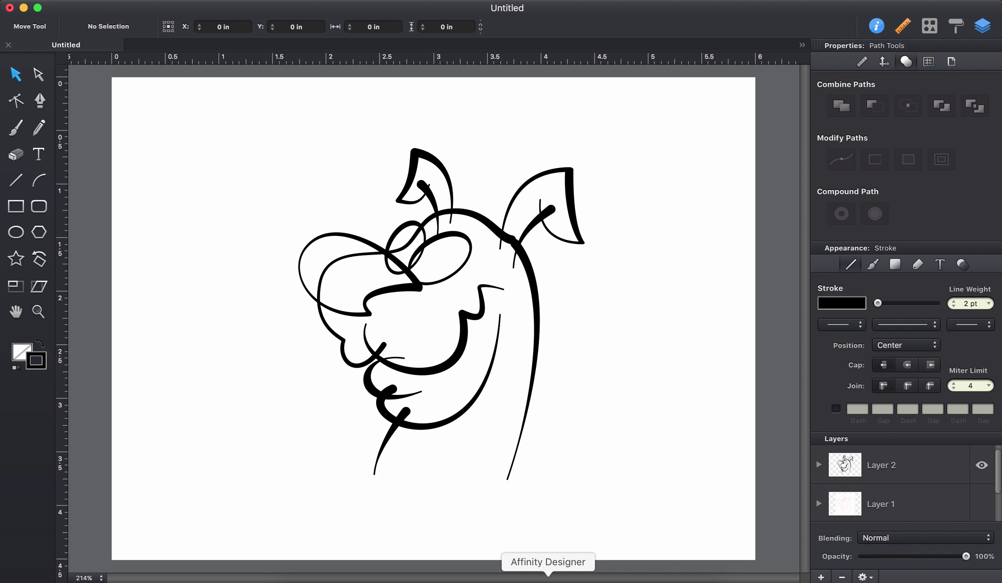
# Switch to Affinity Designer, hide the Line Work group and unlock the Line Work_ref group
pyautogui.click(548, 580)
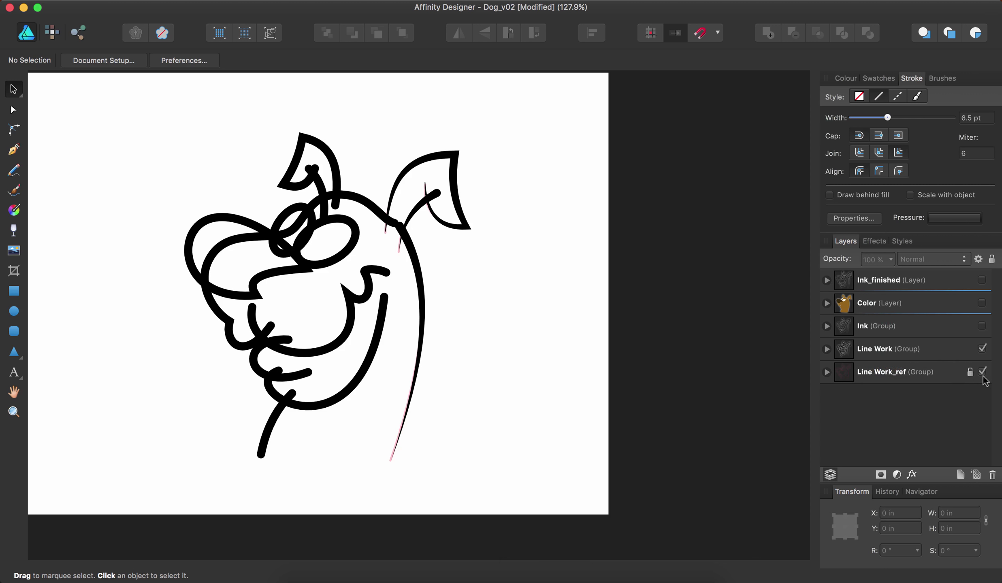
pyautogui.click(982, 349)
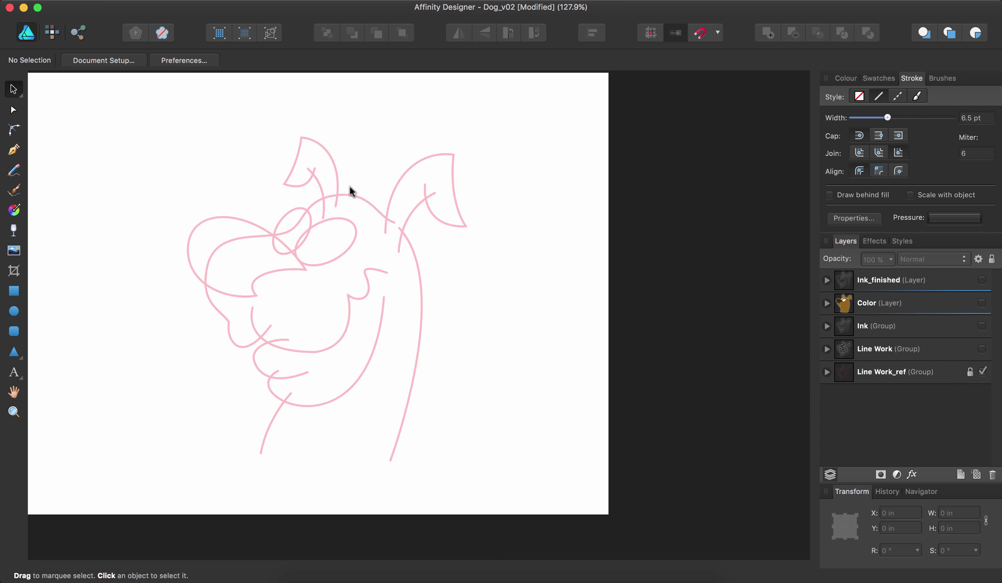
pyautogui.click(970, 371)
# Copy the larger ear's outline and inner line into a new layer below Color, hiding the Line Work_ref group
pyautogui.click(434, 161)
pyautogui.click(433, 161)
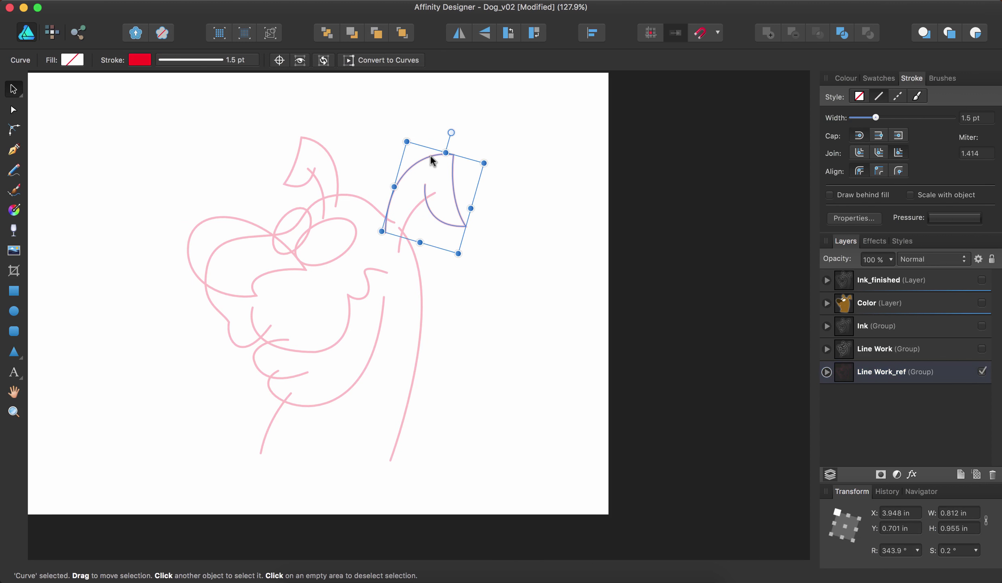
pyautogui.keyDown('shift'); pyautogui.click(414, 211); pyautogui.keyUp('shift')
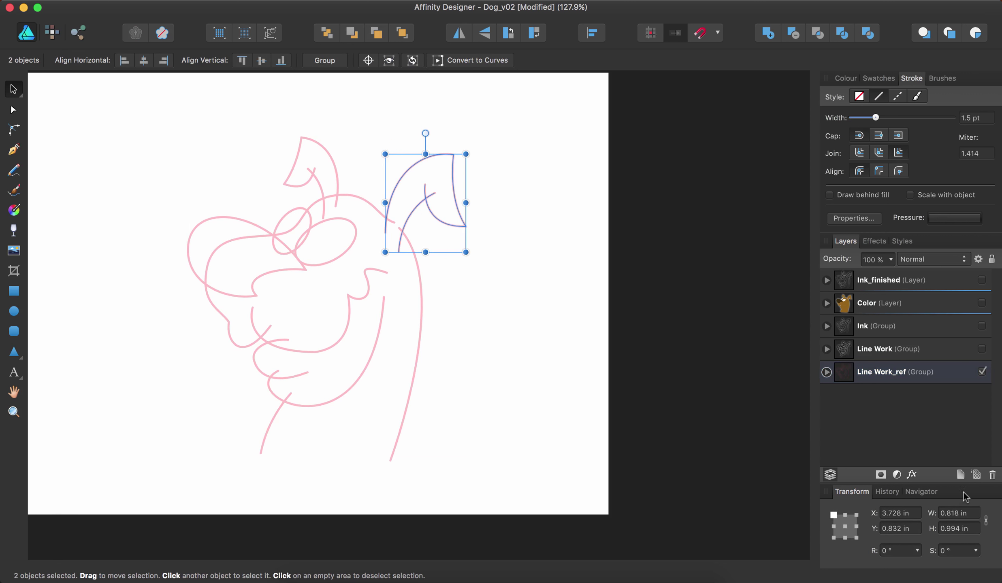
pyautogui.click(961, 475)
pyautogui.moveTo(862, 286); pyautogui.dragTo(829, 335)
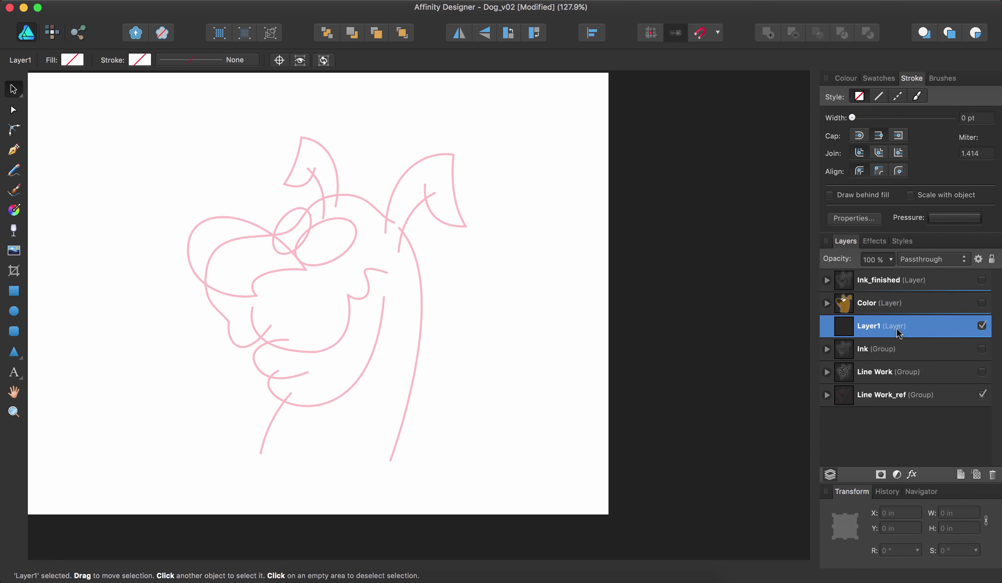
pyautogui.click(983, 395)
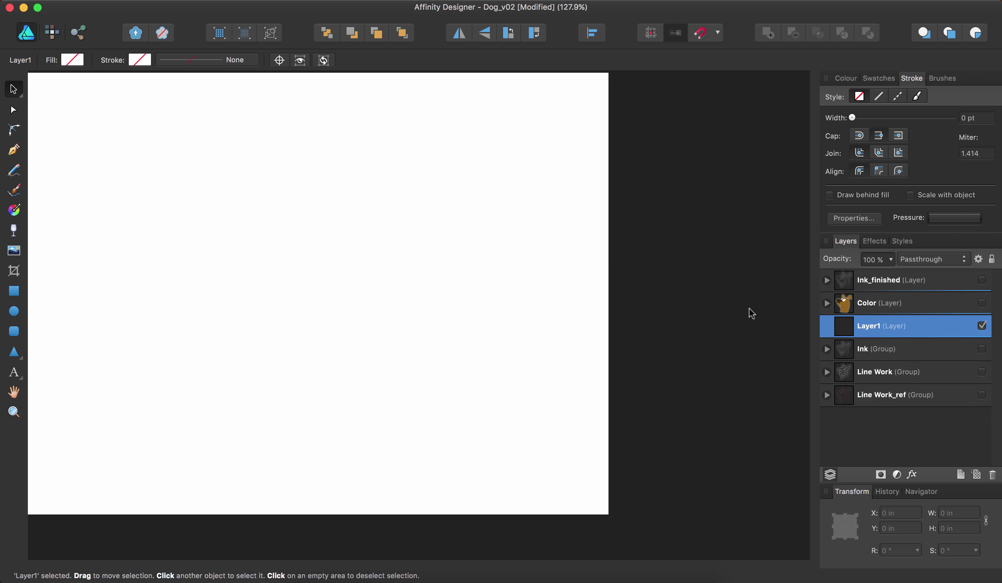
pyautogui.press('super+v')
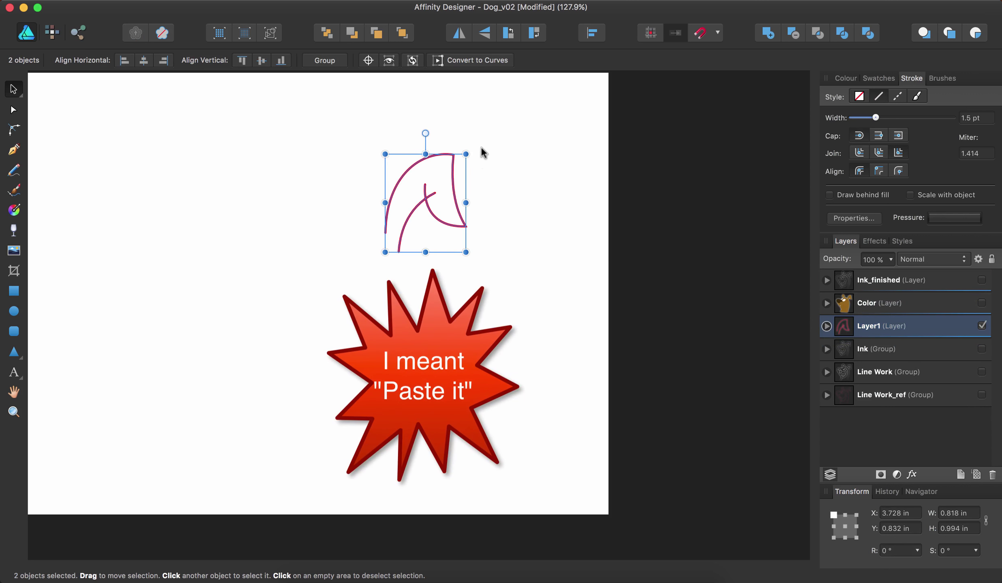
# Join the pasted ear outline and inner line into one curve with the Node tool and select the joined curve
pyautogui.press('a')
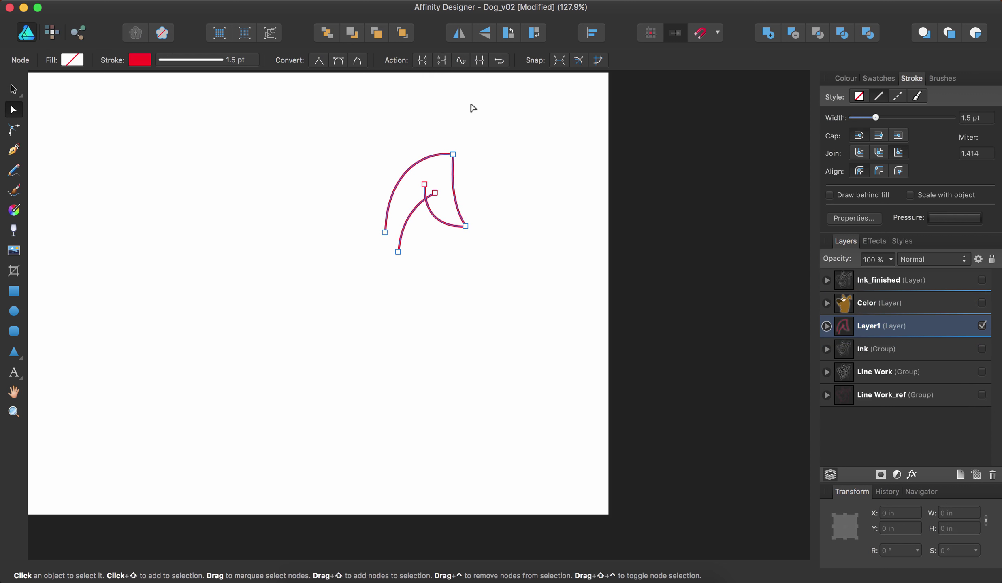
pyautogui.click(480, 61)
pyautogui.scroll(3, 399, 240)
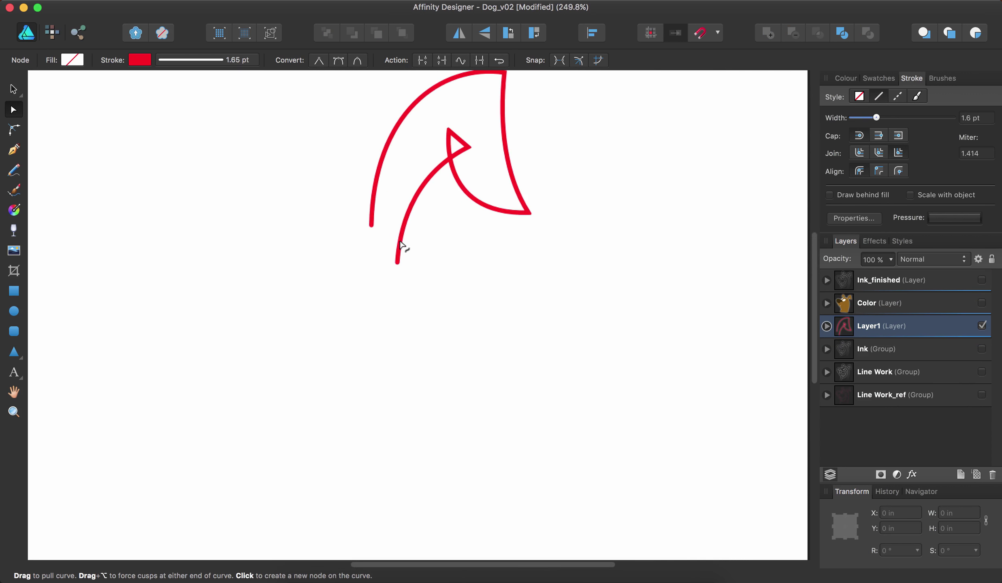
pyautogui.scroll(3, 440, 194)
pyautogui.moveTo(440, 215); pyautogui.dragTo(429, 465)
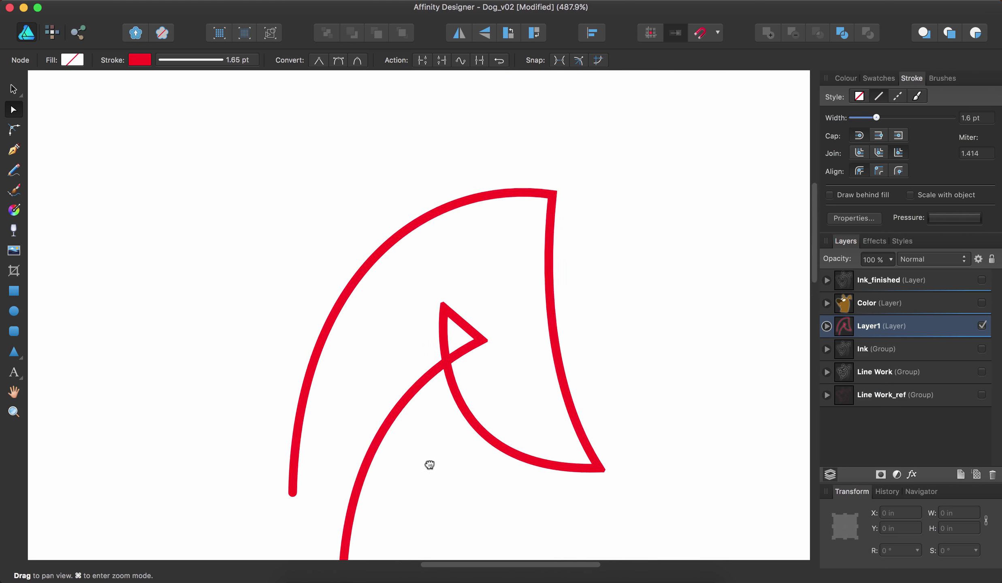
pyautogui.click(449, 372)
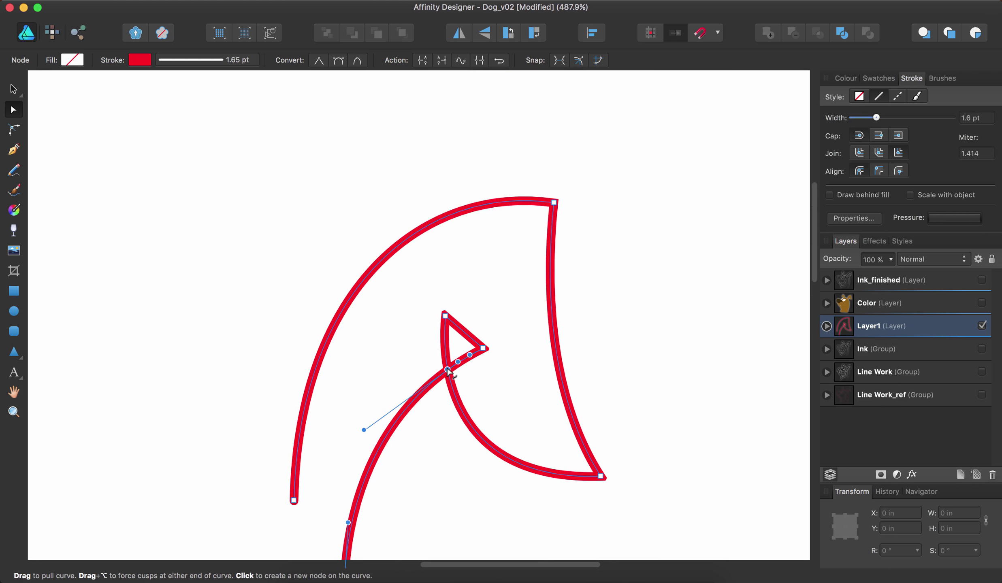
# Delete the two end nodes forming the small triangle beyond the crossing of the ear curve's inner lines
pyautogui.moveTo(432, 290); pyautogui.dragTo(489, 357)
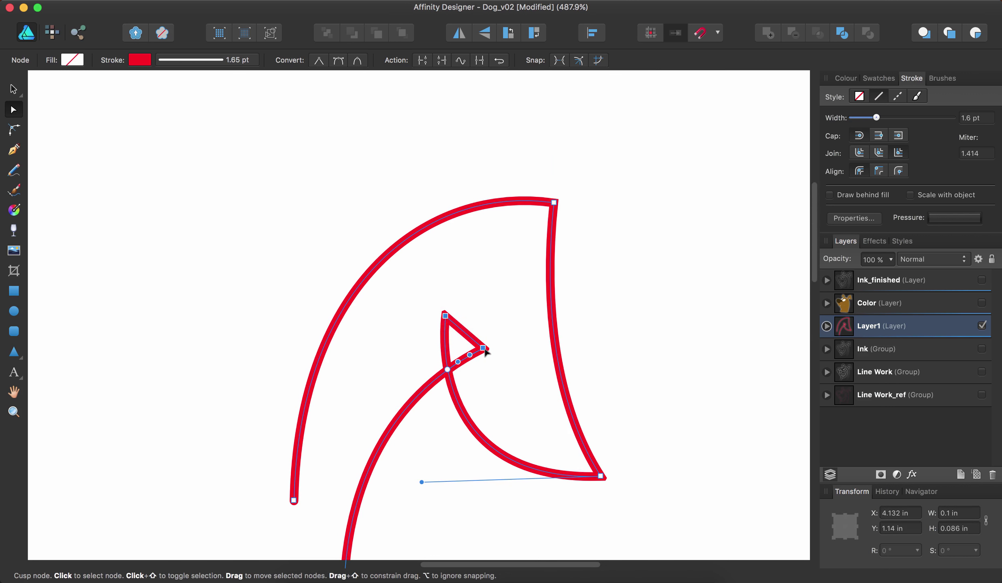
pyautogui.press('Delete')
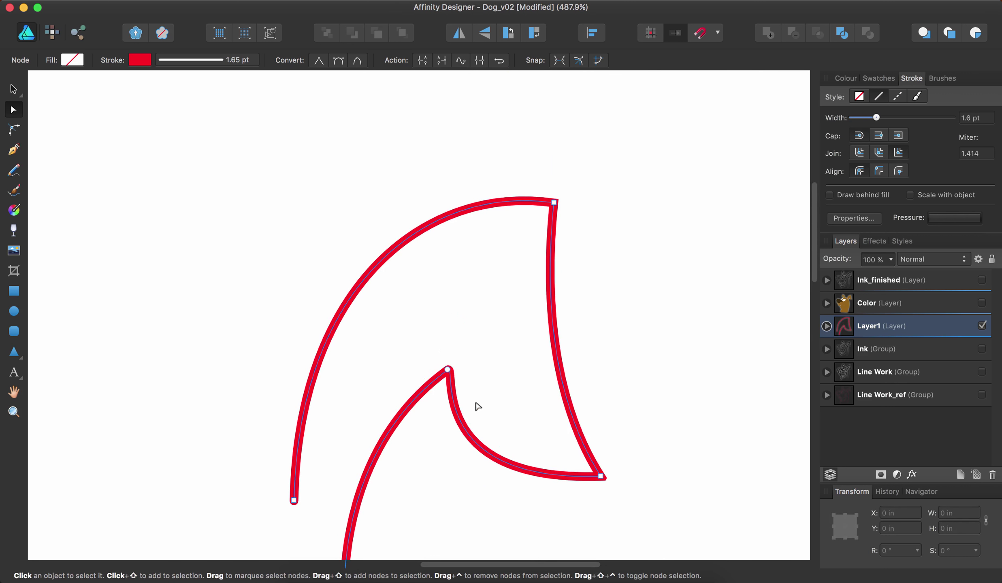
pyautogui.scroll(-5, 472, 418)
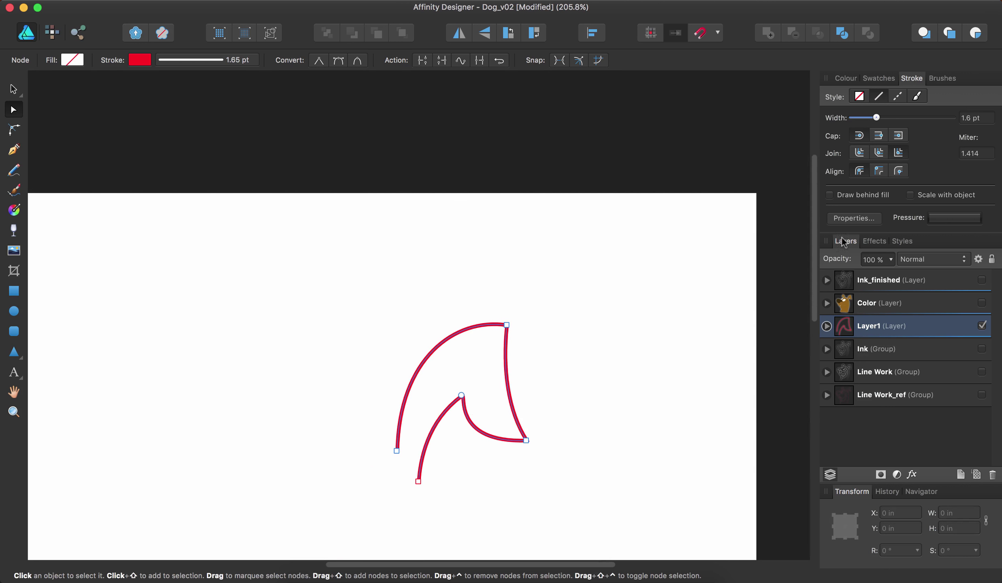
# Fill the ear curve with a muted brown of H 40, S 52, L 36
pyautogui.click(846, 78)
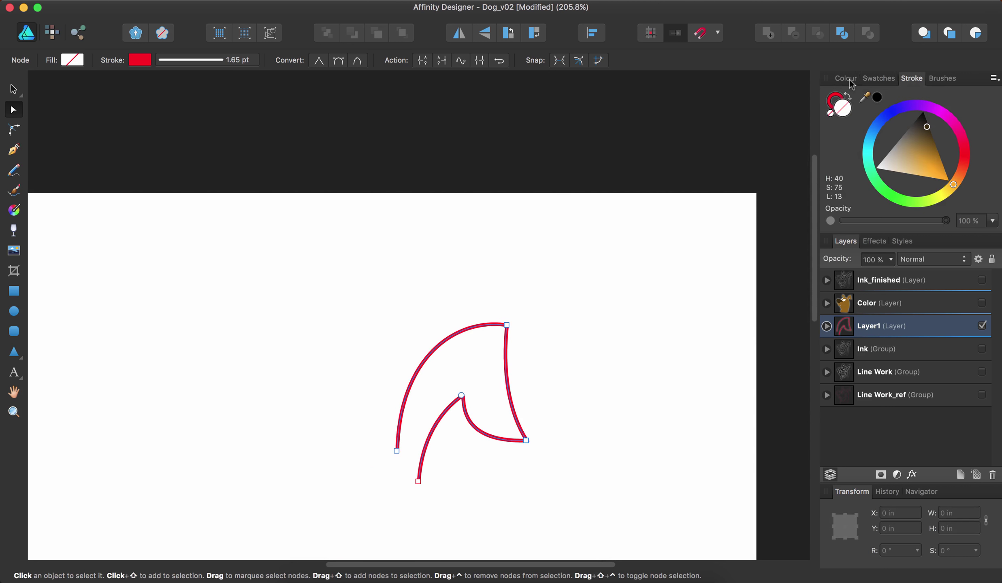
pyautogui.click(842, 106)
pyautogui.click(925, 147)
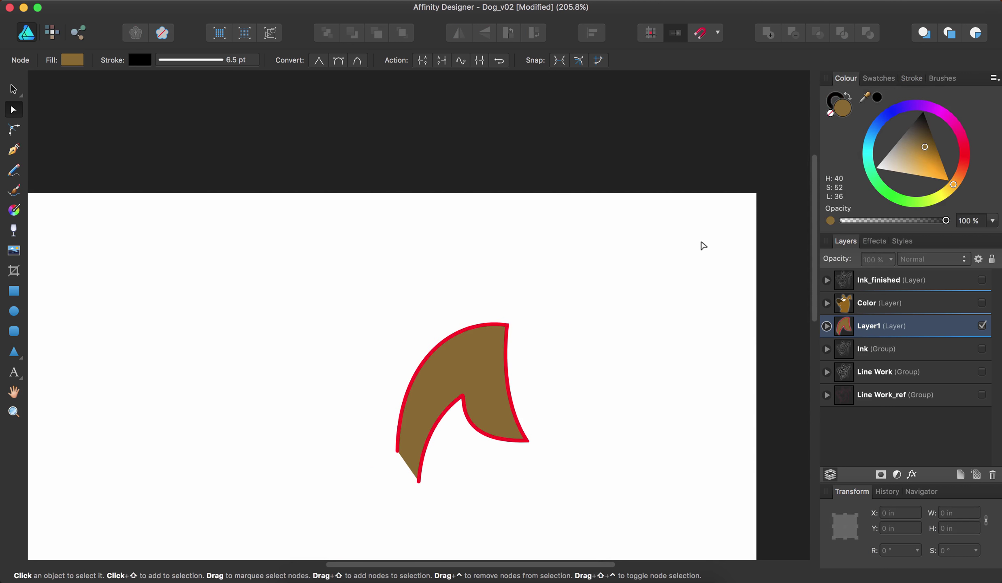
# Show the Ink_finished layer and remove the red stroke from the brown ear shape
pyautogui.click(983, 280)
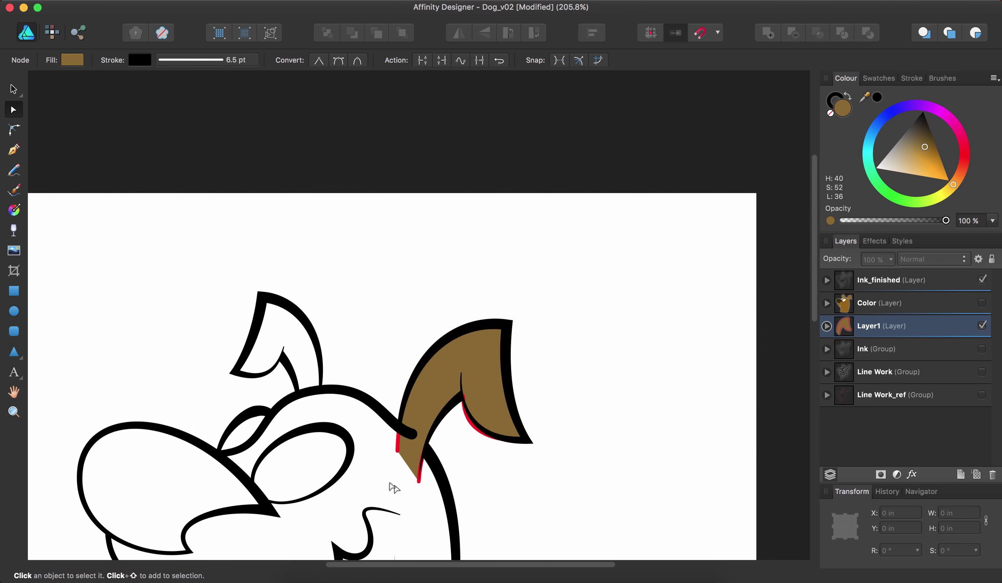
pyautogui.scroll(5, 420, 495)
pyautogui.click(438, 289)
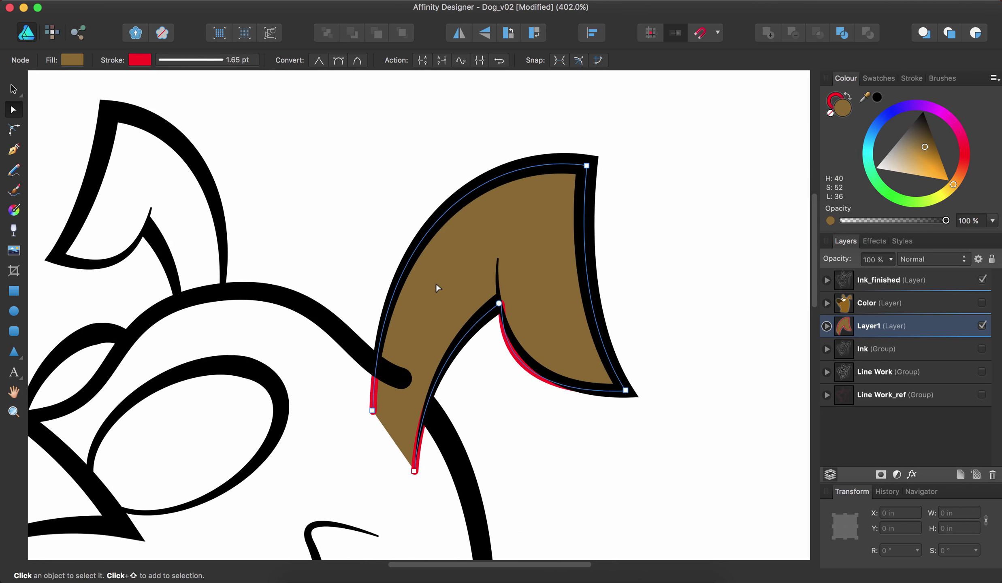
pyautogui.click(841, 99)
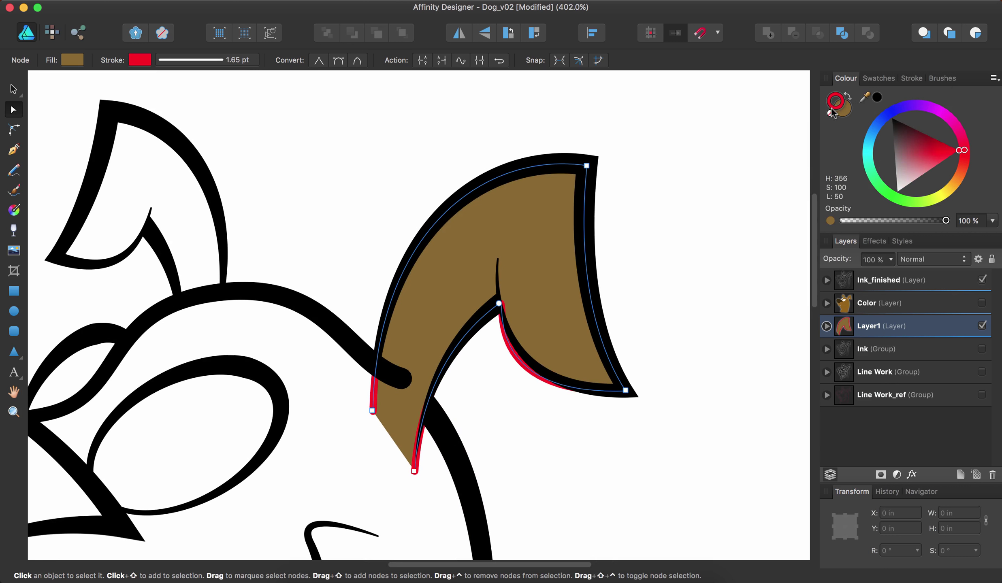
pyautogui.click(831, 113)
# Adjust the curve handles at the inner notch and the lower ear tip so the fill follows the inked fold line
pyautogui.click(499, 304)
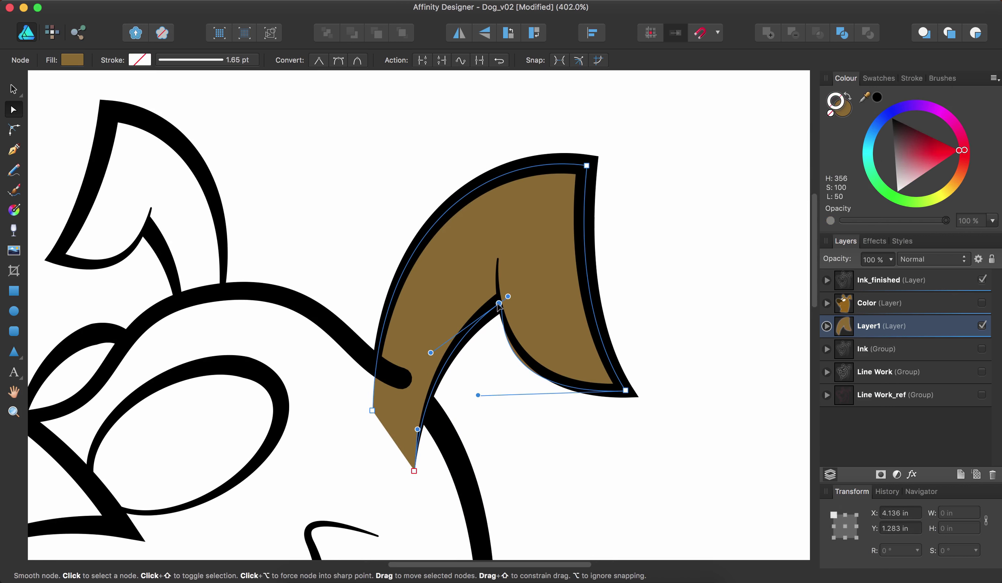
pyautogui.moveTo(508, 297); pyautogui.dragTo(502, 321)
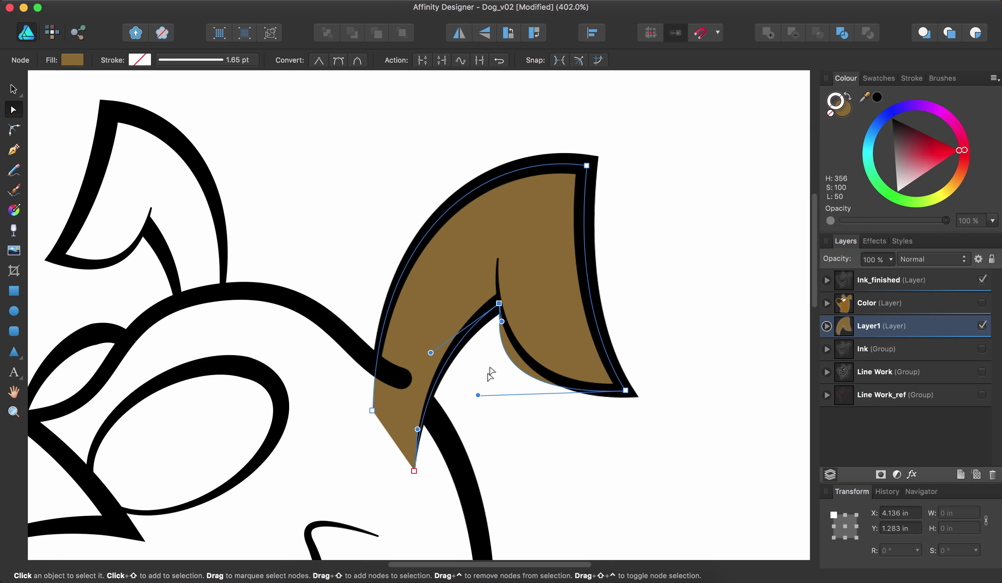
pyautogui.moveTo(478, 395); pyautogui.dragTo(521, 393)
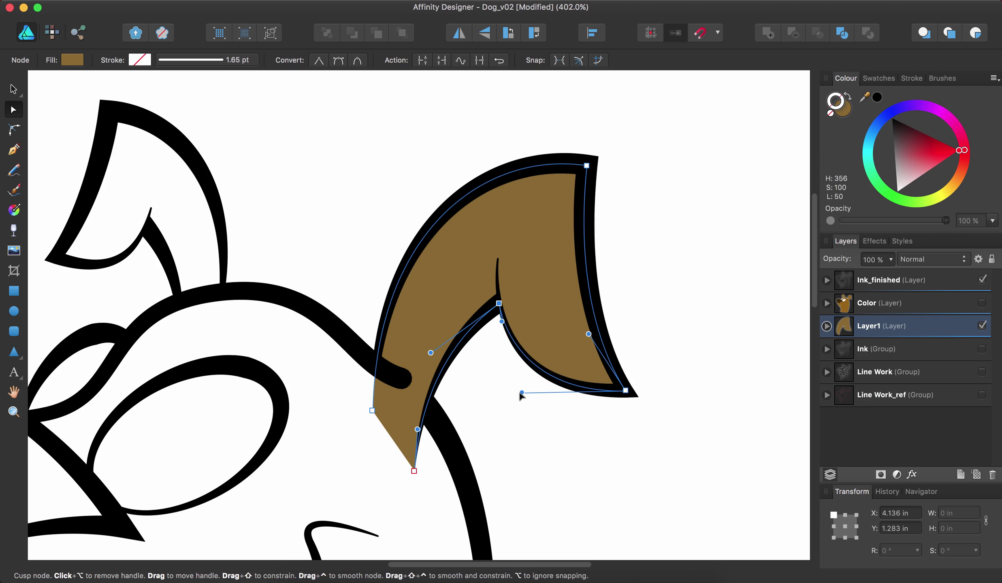
pyautogui.click(520, 435)
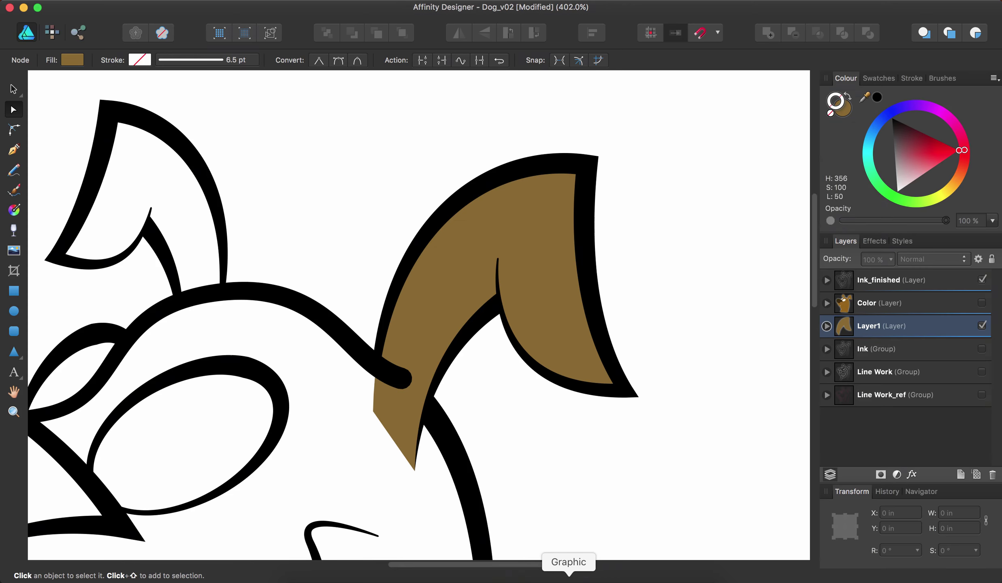
# Switch to Graphic and rename the thin line work layer as Lines
pyautogui.click(566, 575)
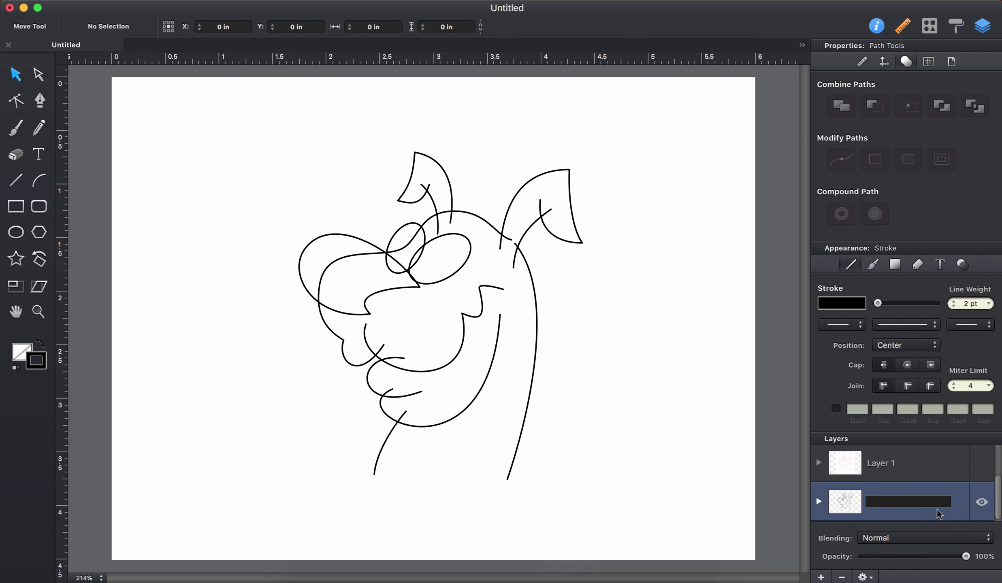
pyautogui.write('Lines')
pyautogui.press('Return')
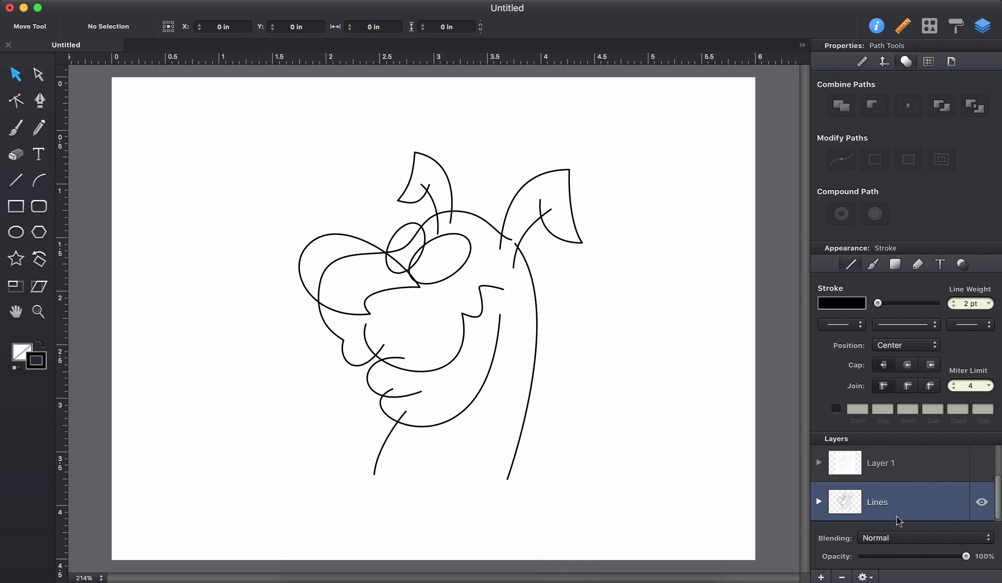
# Copy the larger ear's outline and inner line, and add a new layer below Layer 2 with the existing line work hidden
pyautogui.click(569, 172)
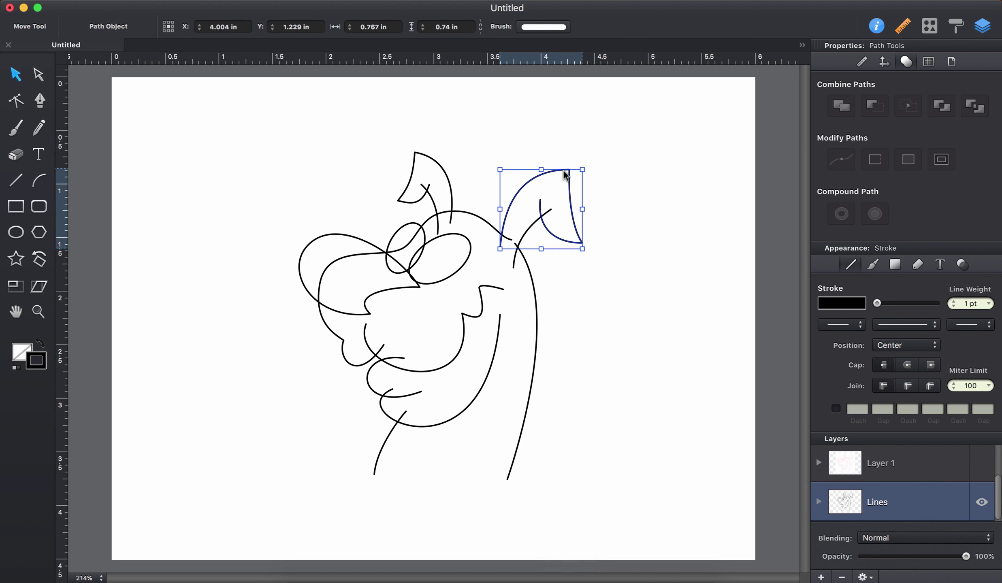
pyautogui.keyDown('shift'); pyautogui.click(536, 225); pyautogui.keyUp('shift')
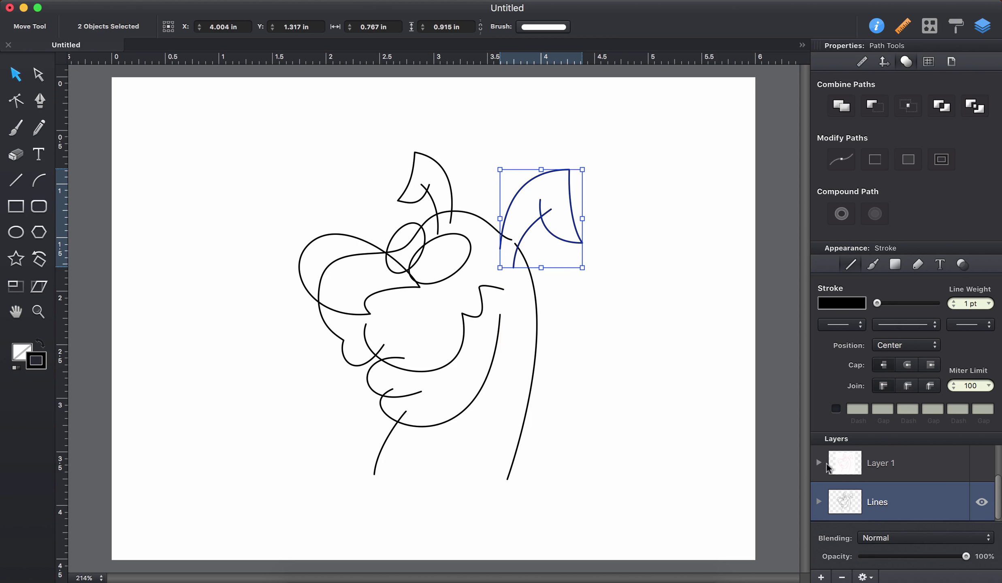
pyautogui.click(822, 577)
pyautogui.moveTo(917, 509); pyautogui.dragTo(884, 485)
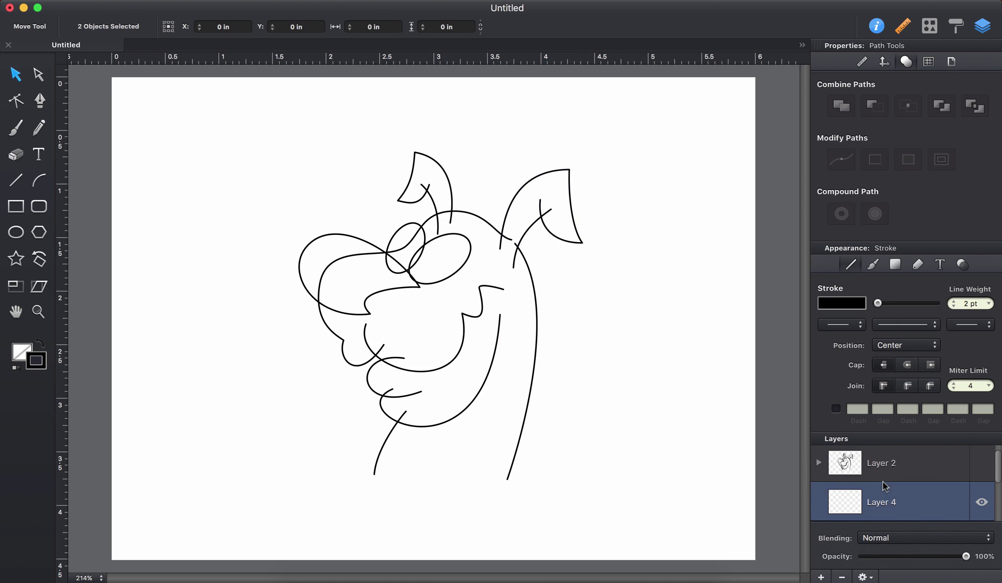
pyautogui.click(983, 464)
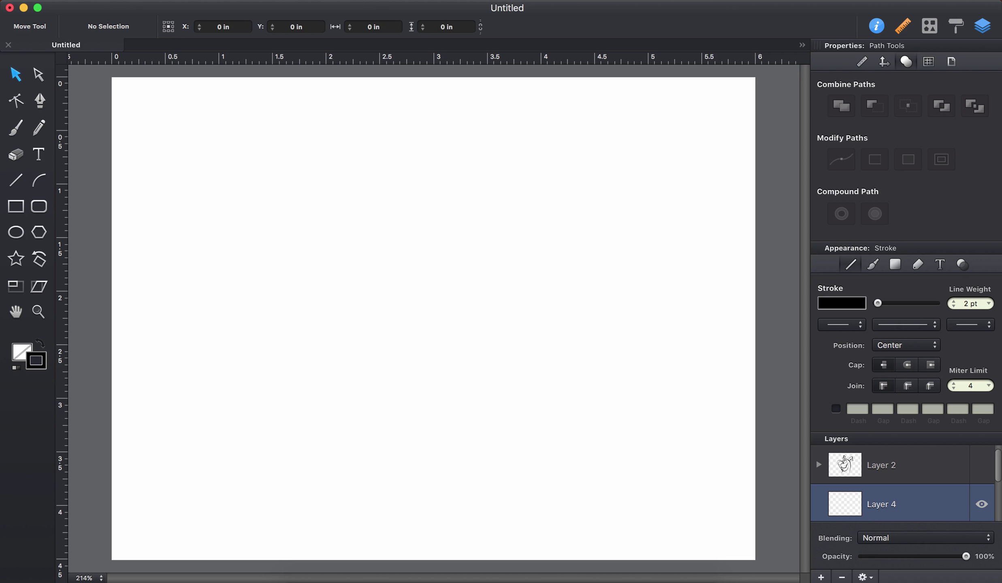
# Paste the copied ear lines in place on Layer 4
pyautogui.press('super+v')
pyautogui.press('Delete')
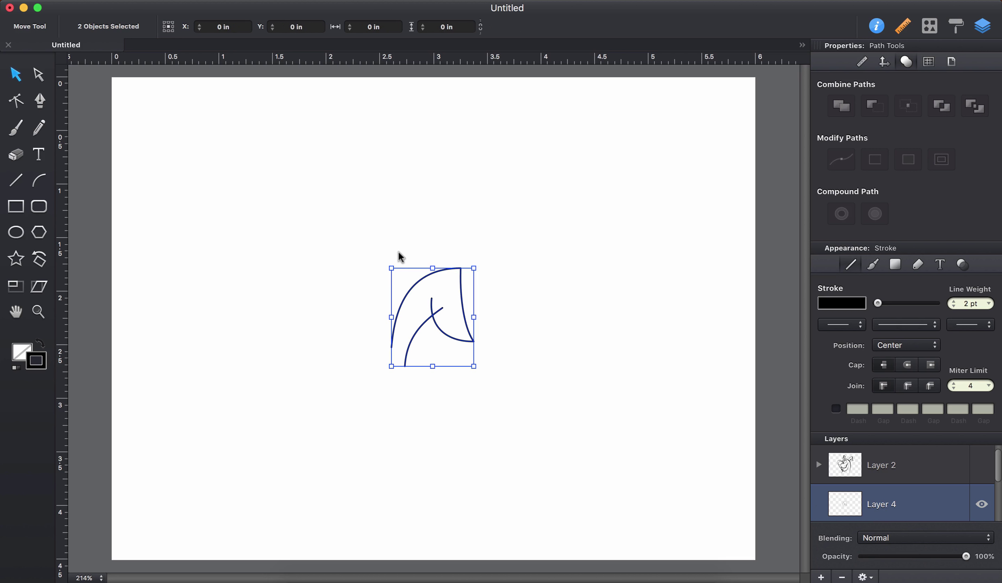
pyautogui.click(123, 3)
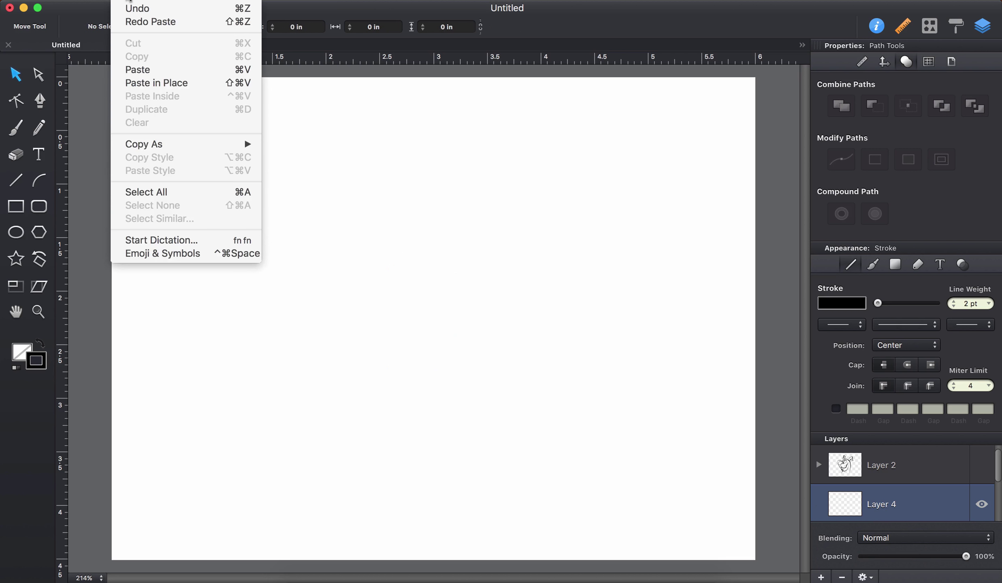
pyautogui.click(139, 83)
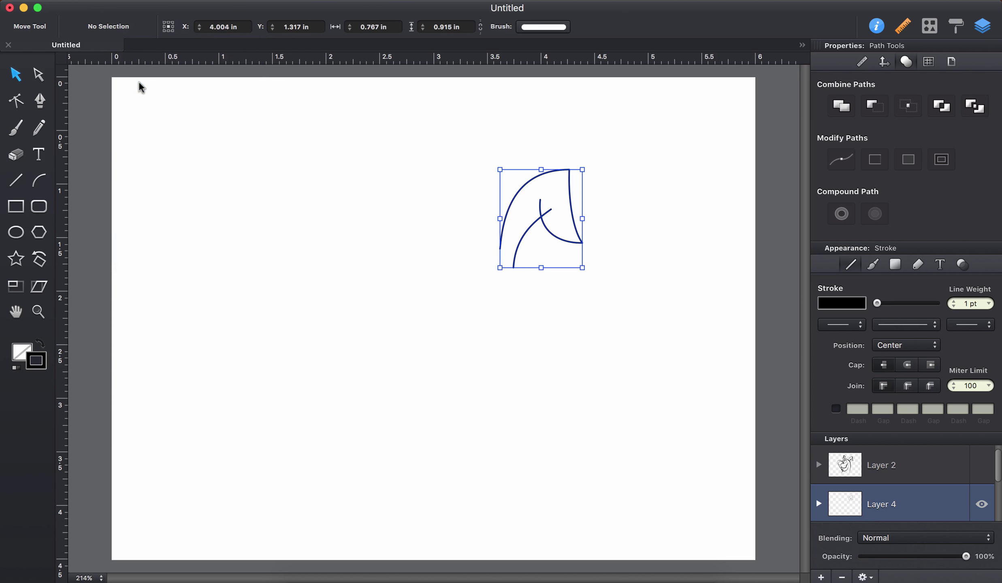
# Check the pasted ear lines against Layer 2's ink, hide Layer 2 again and rename Layer 4 as a
pyautogui.click(984, 467)
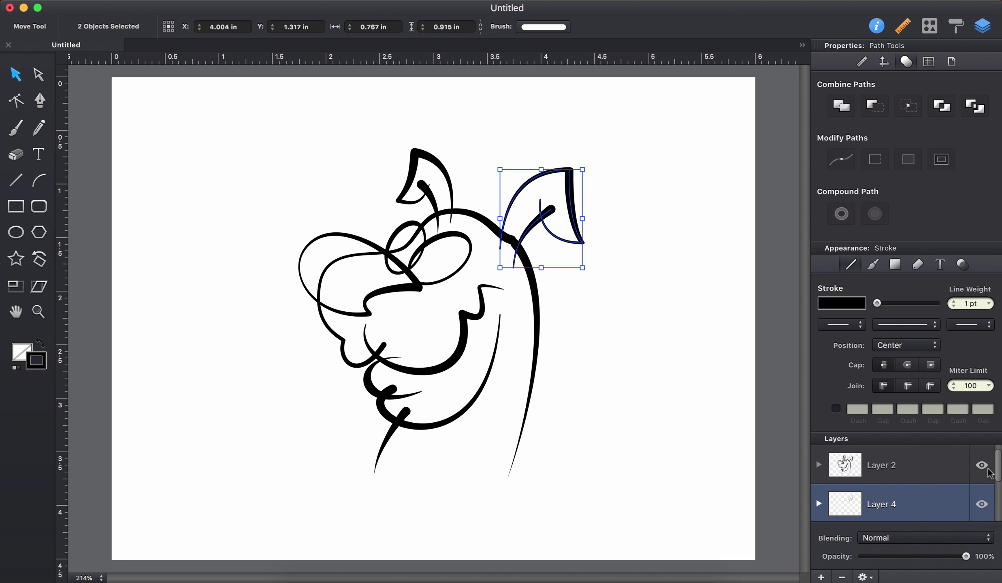
pyautogui.click(985, 467)
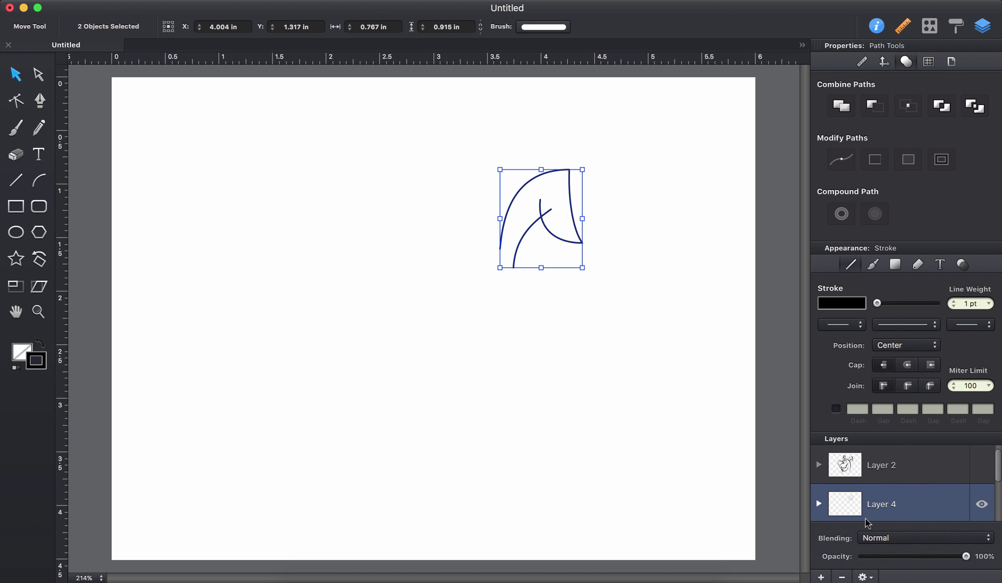
pyautogui.doubleClick(867, 512)
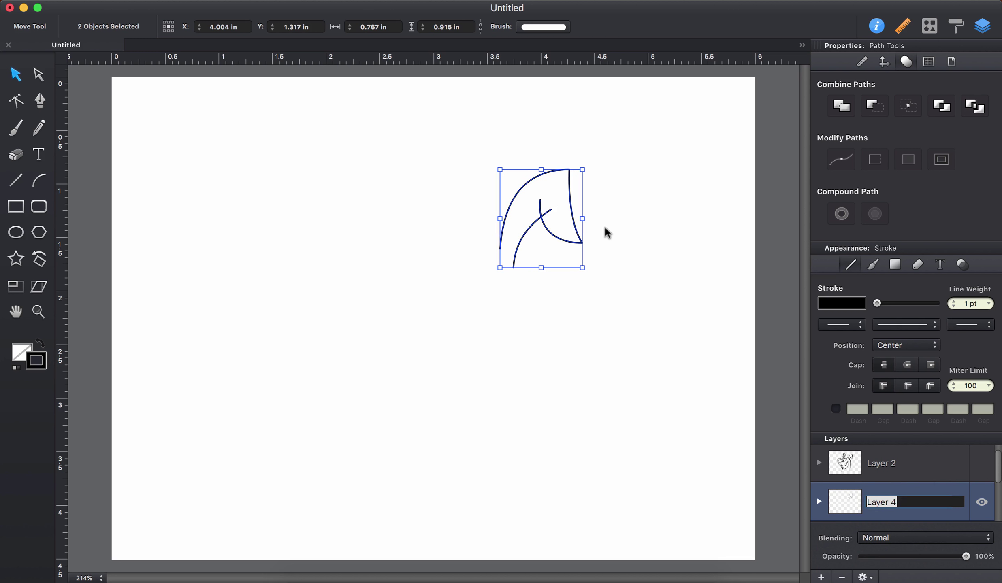
pyautogui.write('a')
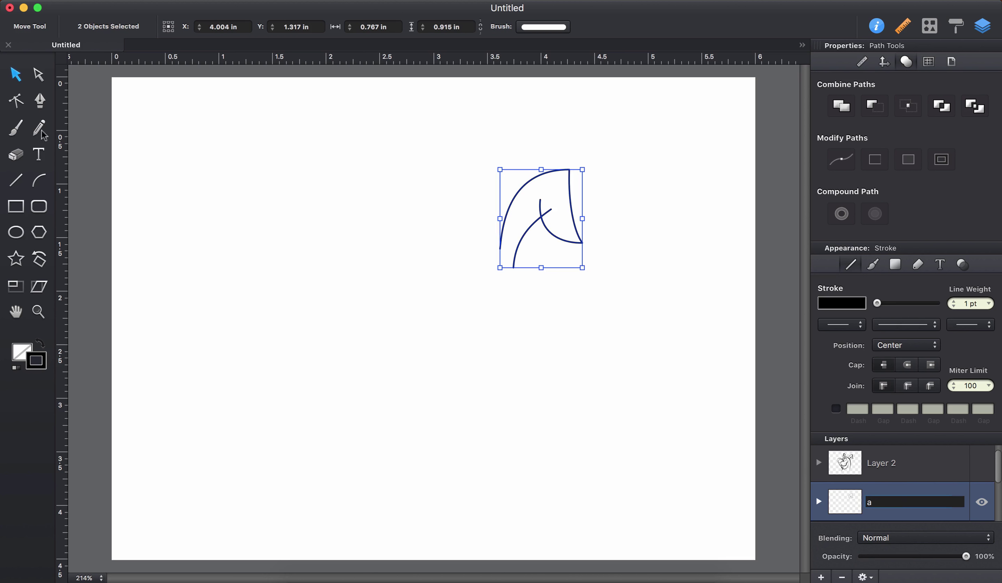
# Try to join the pasted ear outline and inner line into one path, and undo the join
pyautogui.click(38, 75)
pyautogui.scroll(5, 579, 262)
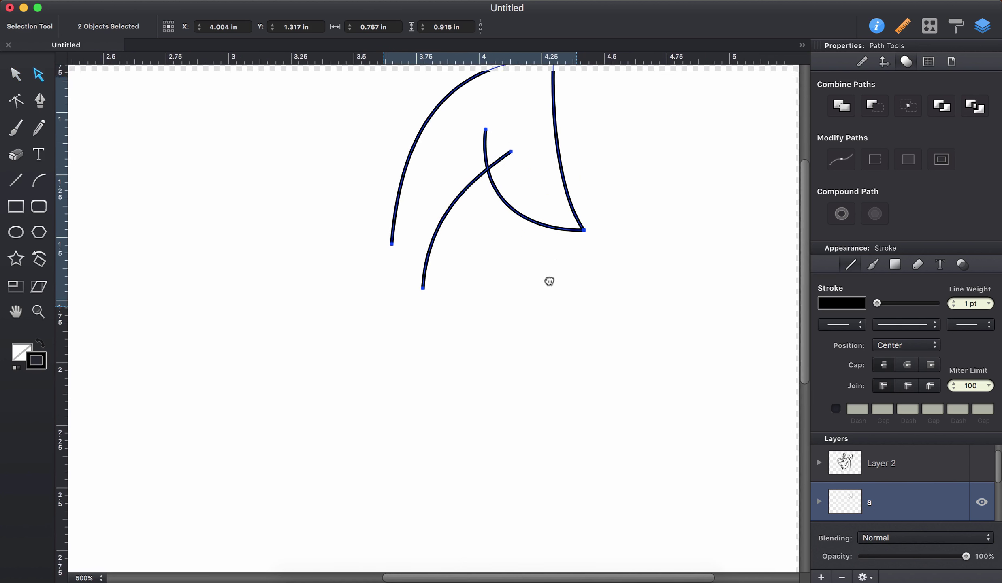
pyautogui.scroll(5, 548, 280)
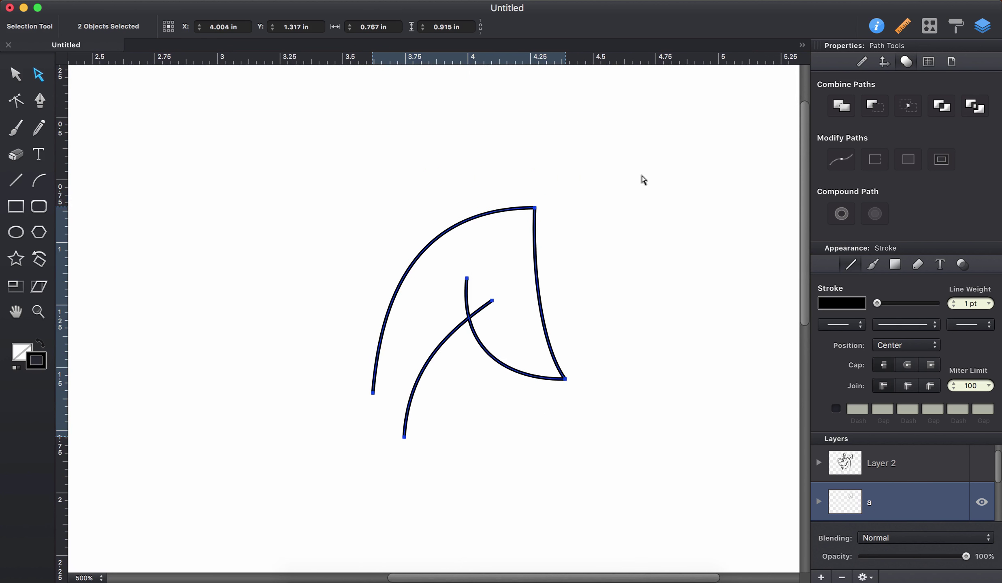
pyautogui.click(848, 164)
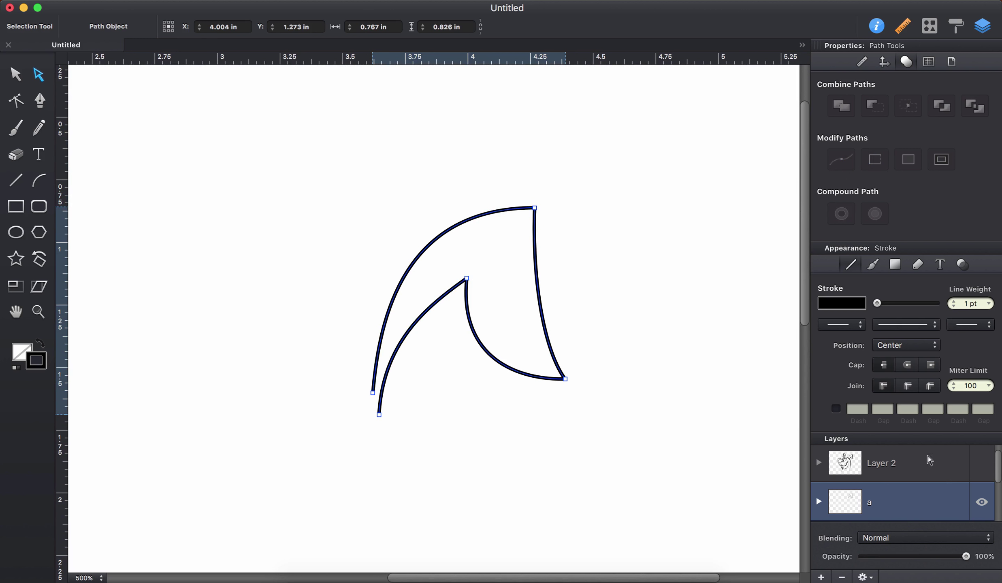
pyautogui.press('Escape')
pyautogui.press('super+z')
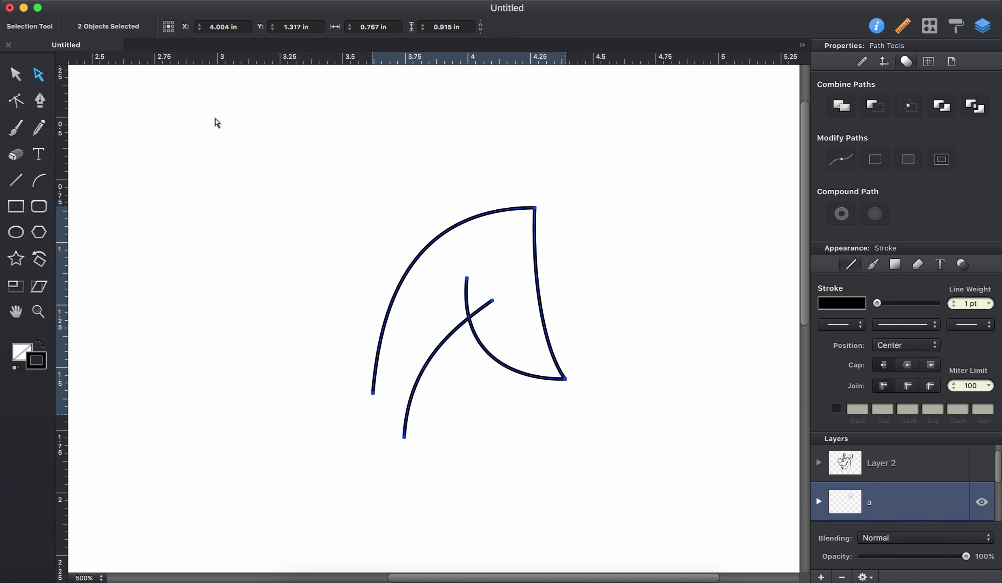
# Connect the endpoints of the ear outline and inner line, and fill the closed shape with orange
pyautogui.click(161, 2)
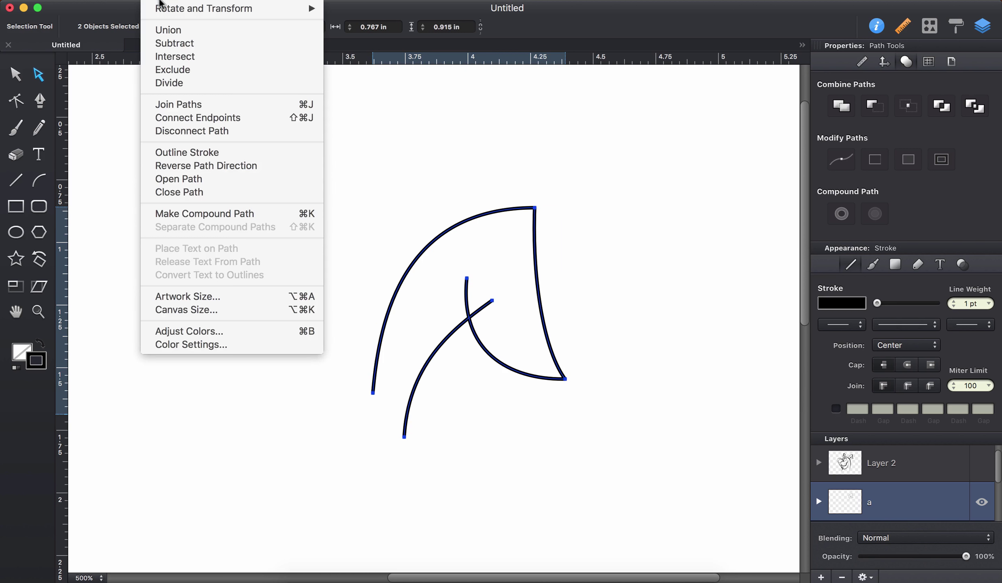
pyautogui.click(202, 117)
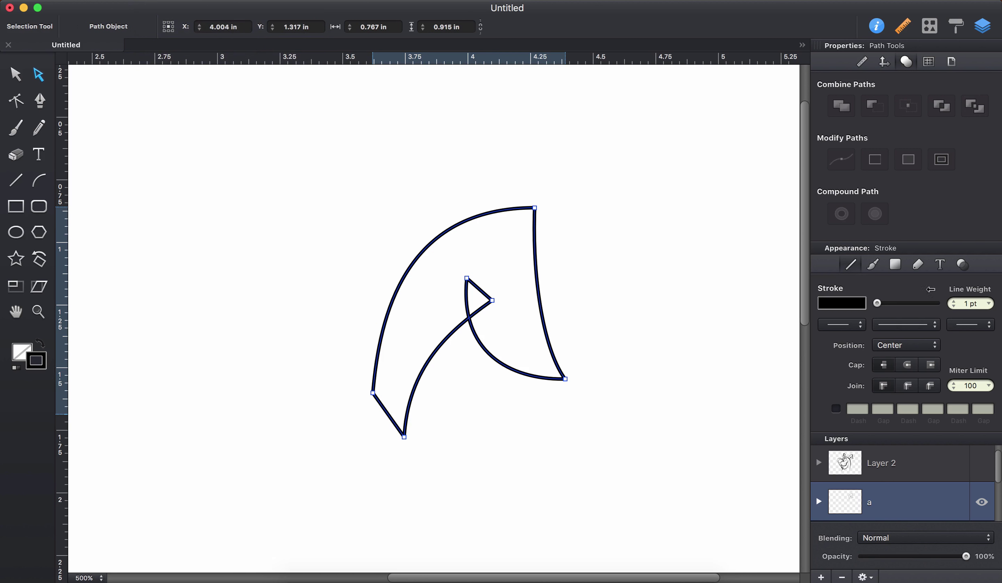
pyautogui.click(894, 264)
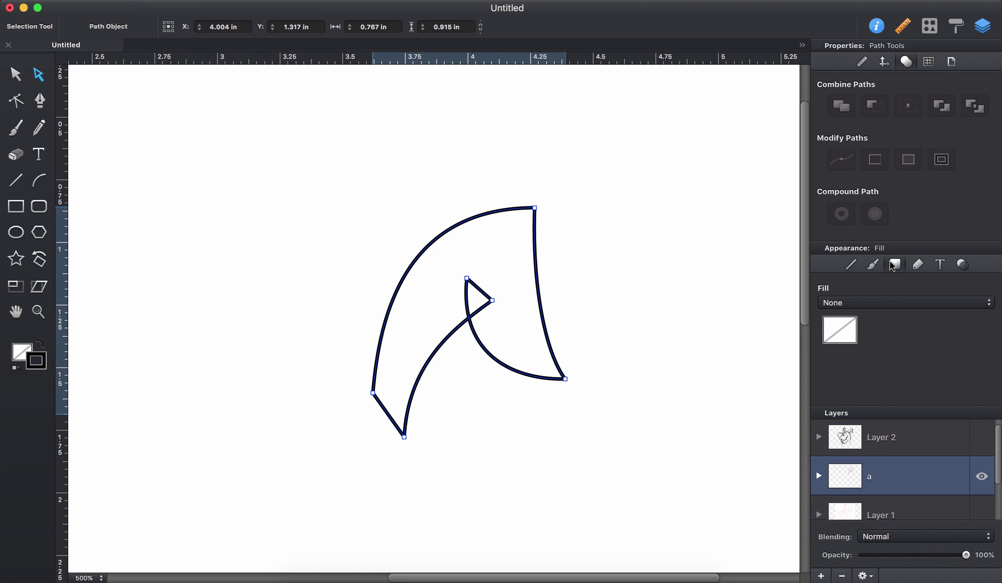
pyautogui.click(831, 342)
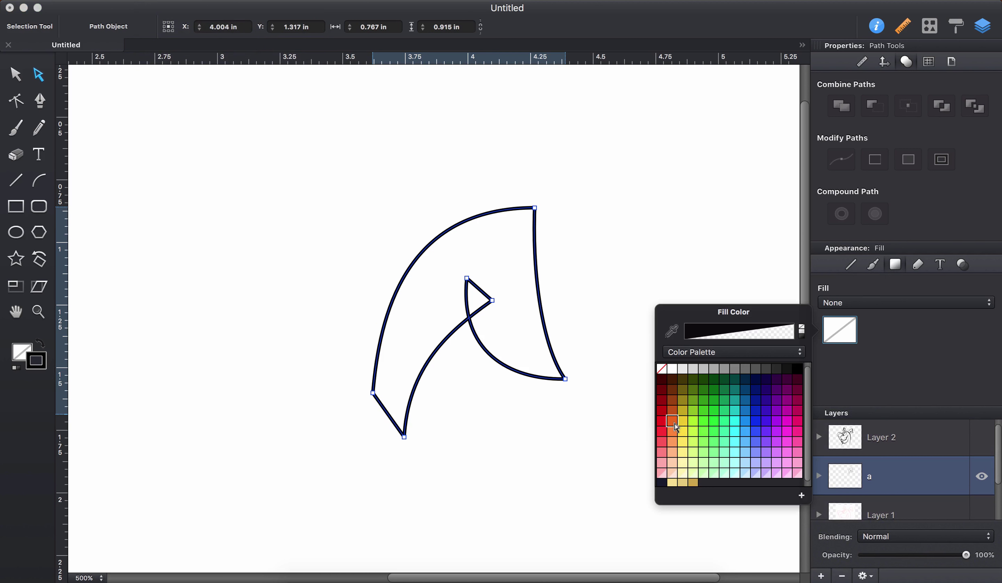
pyautogui.click(672, 422)
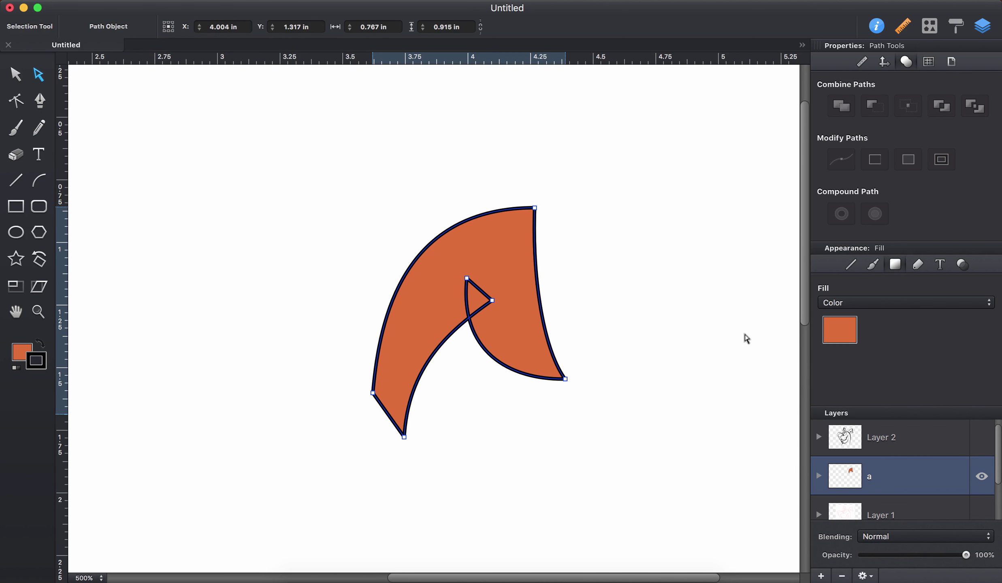
# Remove the black stroke from the orange ear shape
pyautogui.click(851, 265)
pyautogui.click(842, 303)
pyautogui.click(669, 353)
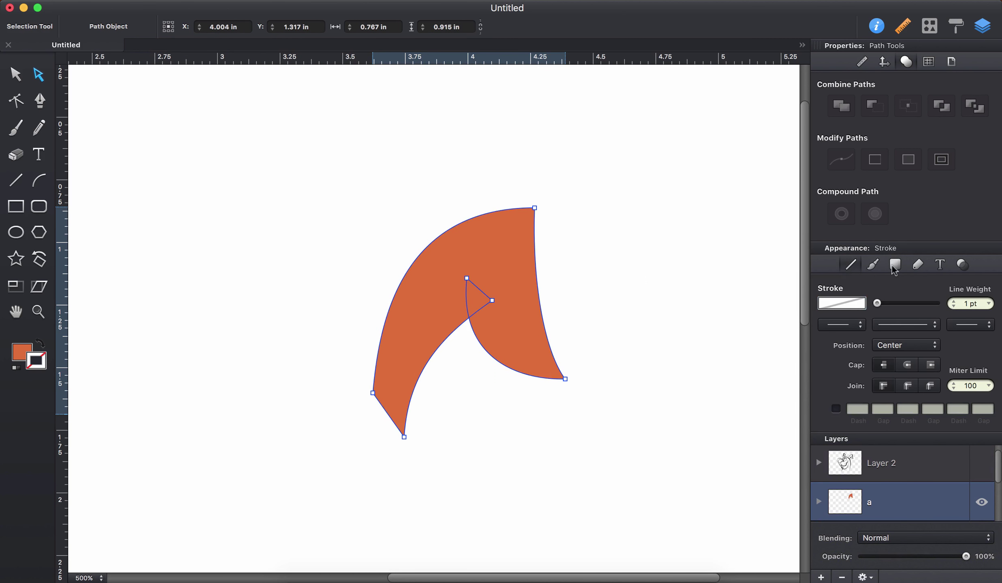
# Show Layer 2's ink again and check the orange ear fill against the ear outline, with Layer 2 hidden and shown
pyautogui.click(895, 266)
pyautogui.click(982, 438)
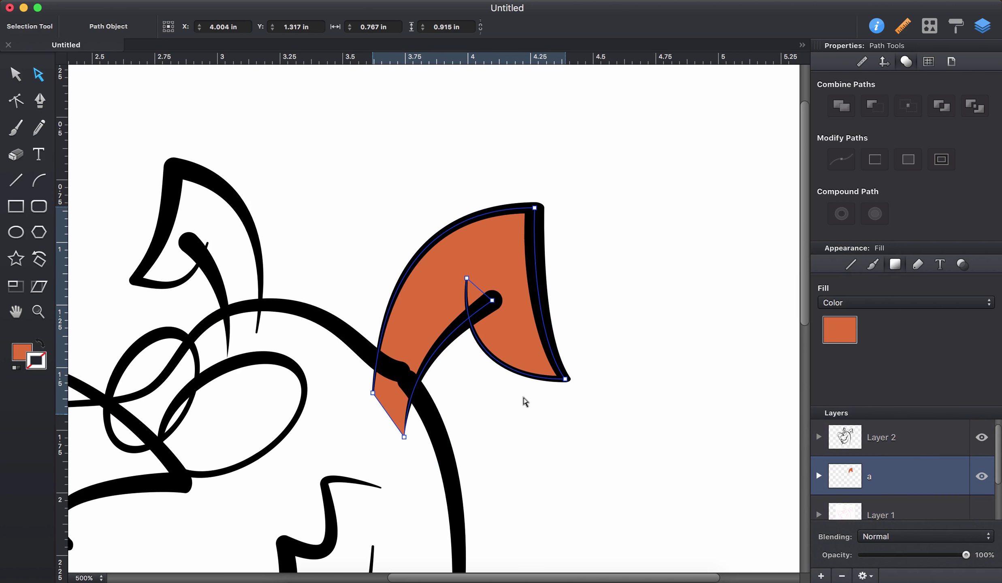
pyautogui.click(524, 404)
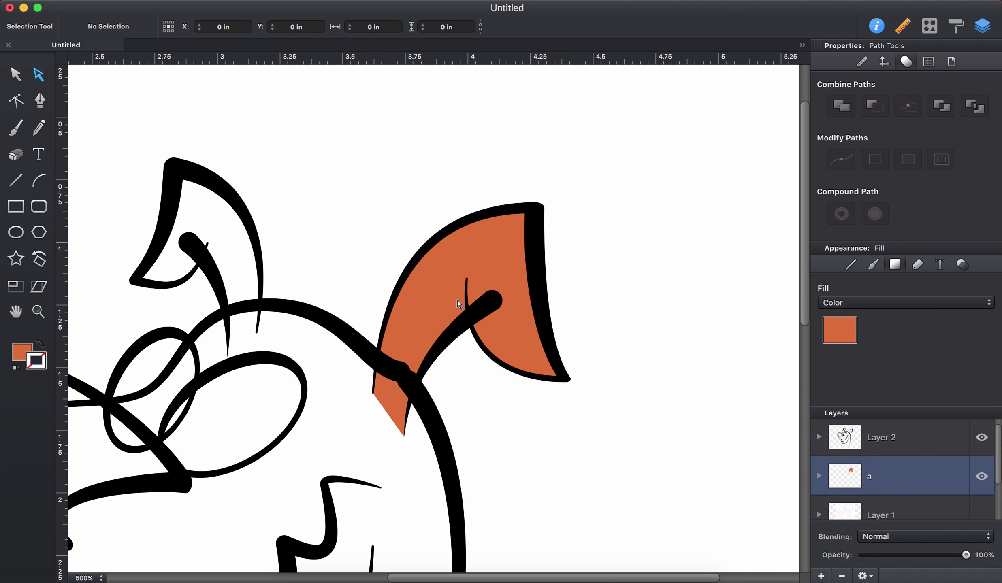
pyautogui.click(470, 279)
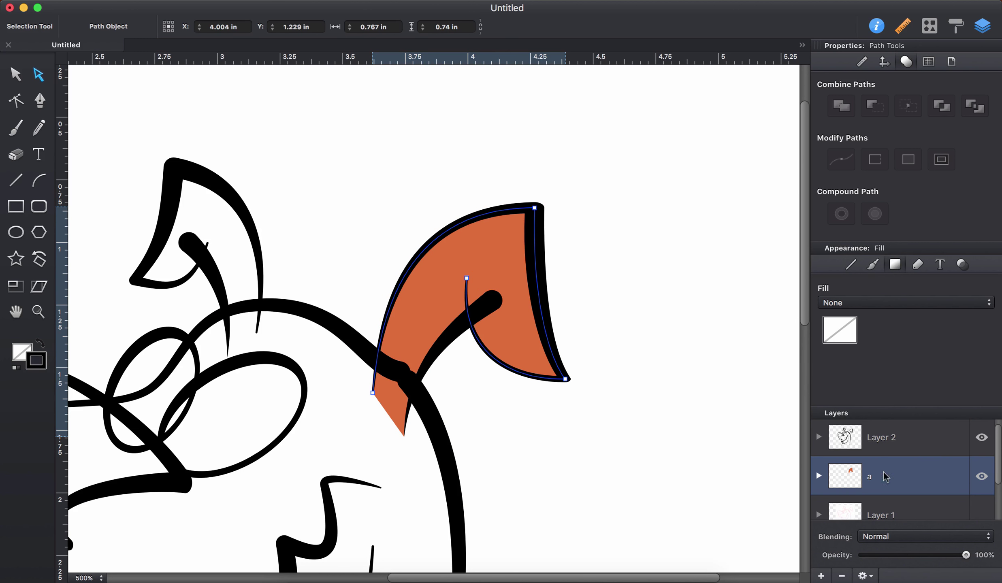
pyautogui.click(478, 390)
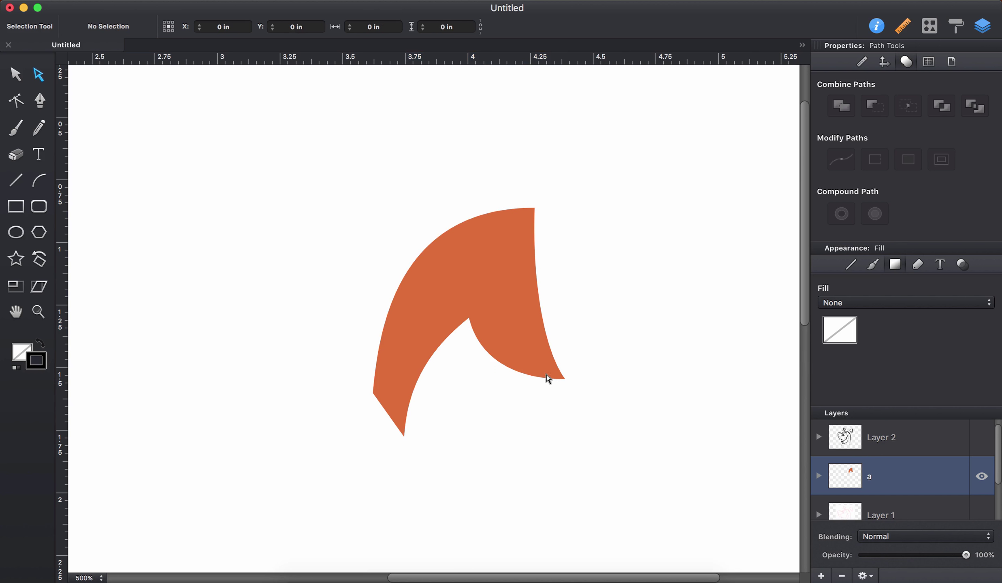
pyautogui.click(984, 439)
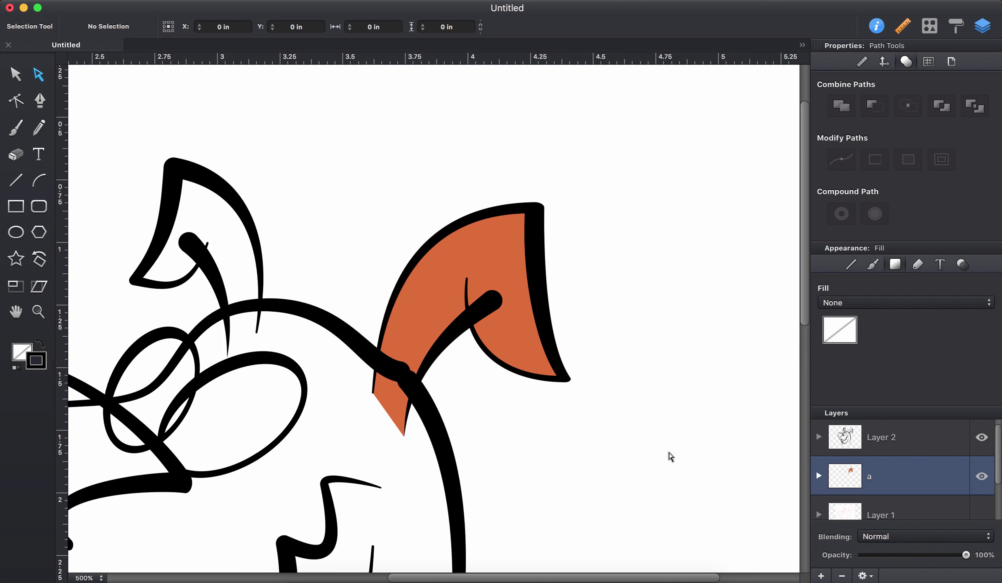
pyautogui.scroll(-5, 486, 418)
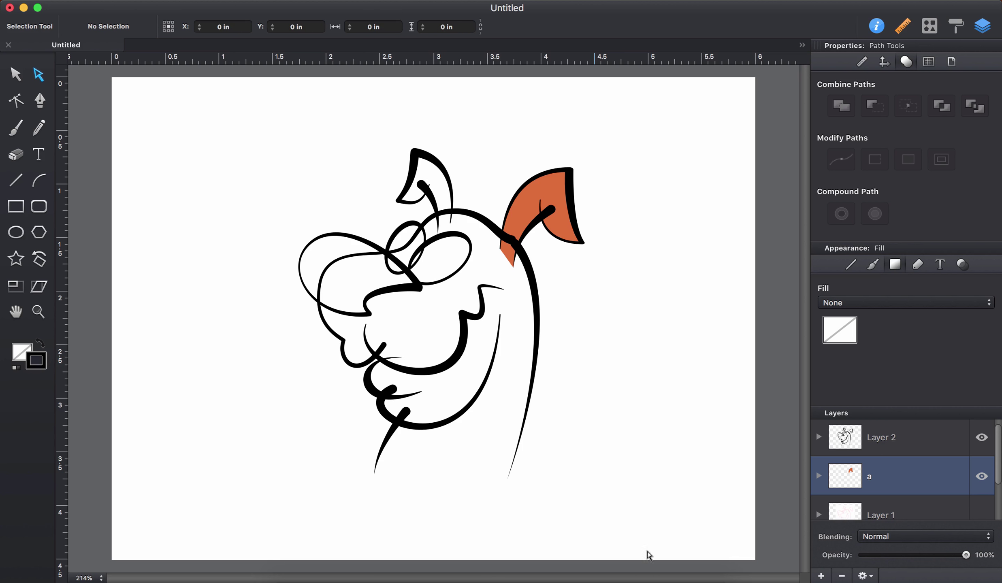
# Switch to the App Store and view the Affinity Designer and Graphic product pages from the Top Grossing list
pyautogui.click(649, 573)
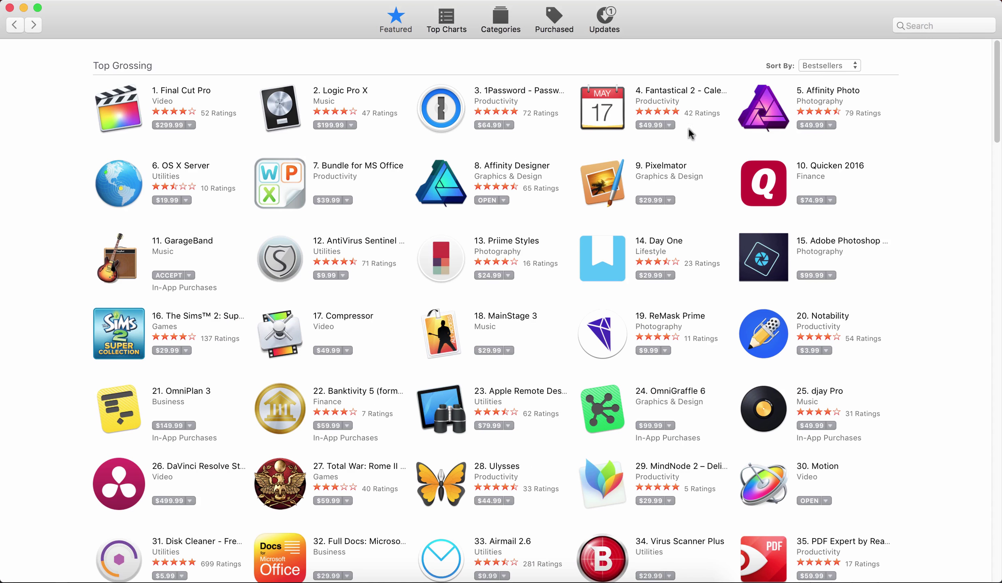
pyautogui.click(522, 166)
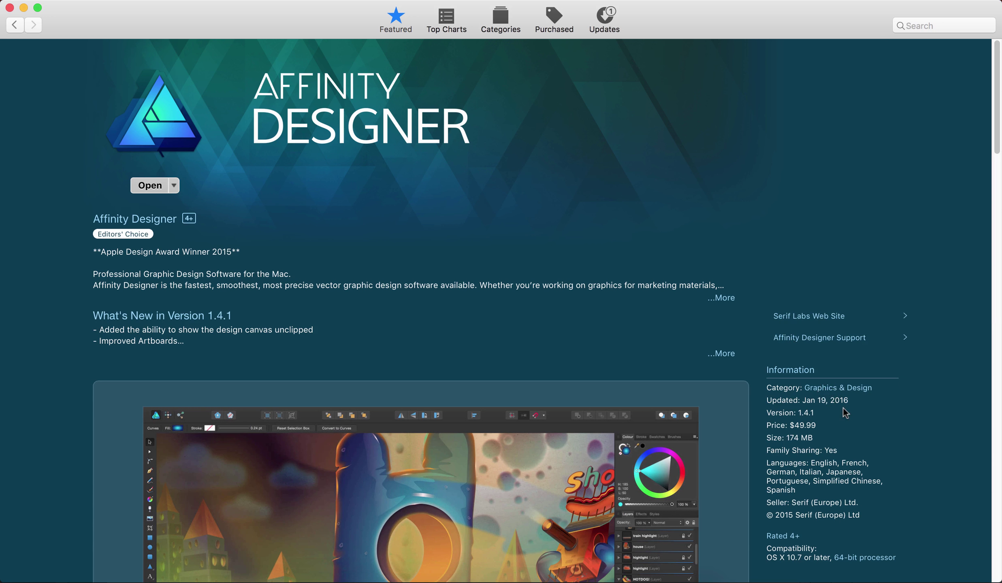
pyautogui.click(15, 25)
pyautogui.scroll(-10, 255, 309)
pyautogui.scroll(-5, 255, 309)
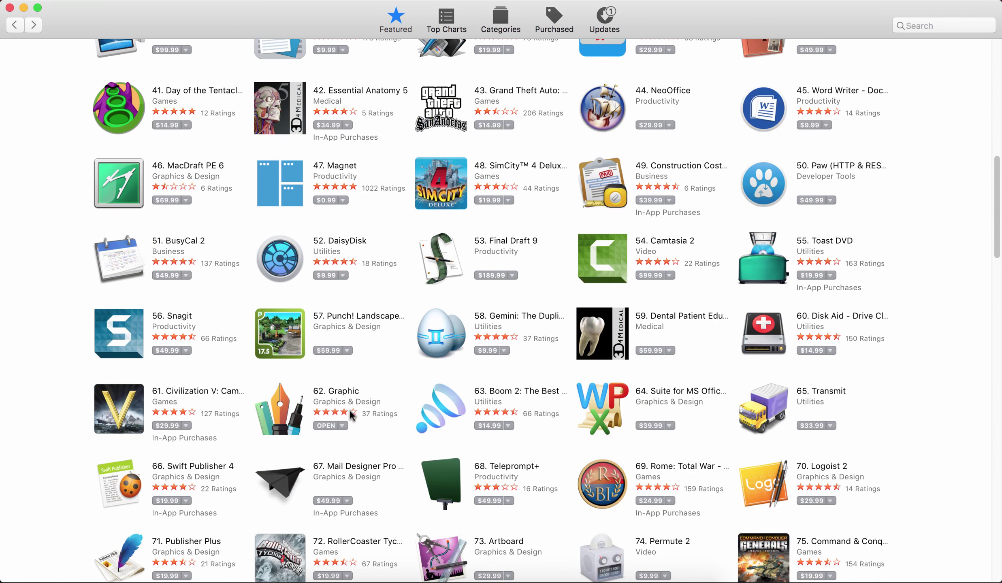
pyautogui.click(345, 397)
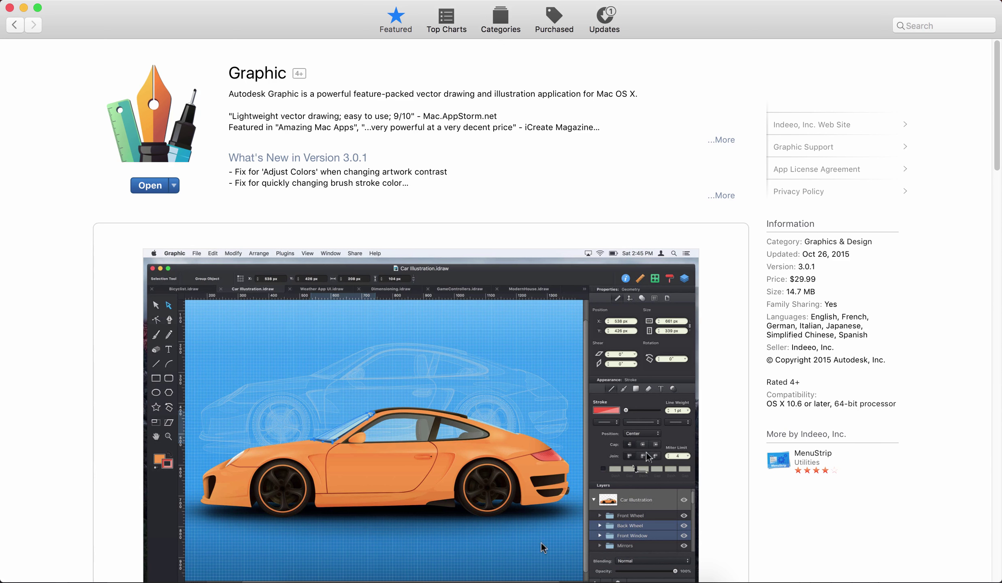
# Switch to Safari and look through the visitor posts and stroke-joint comment on the Autodesk Graphic Facebook page
pyautogui.click(340, 579)
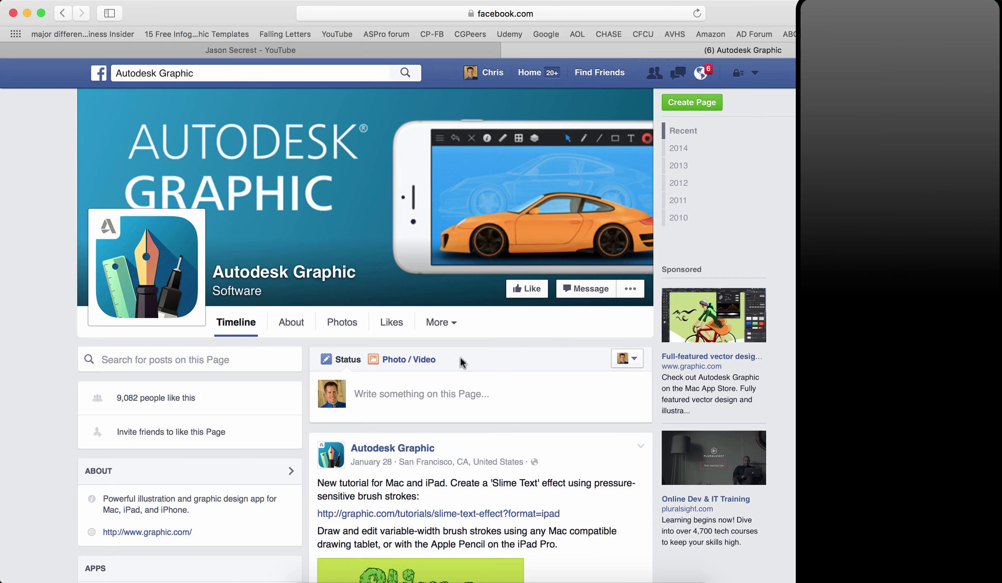
pyautogui.scroll(-8, 463, 359)
pyautogui.scroll(-10, 324, 373)
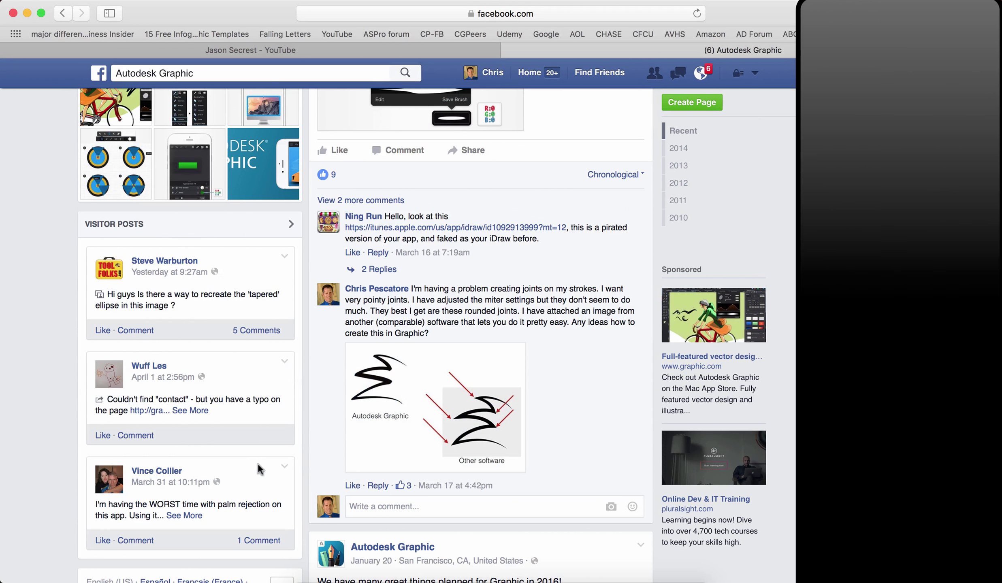
pyautogui.scroll(-6, 211, 460)
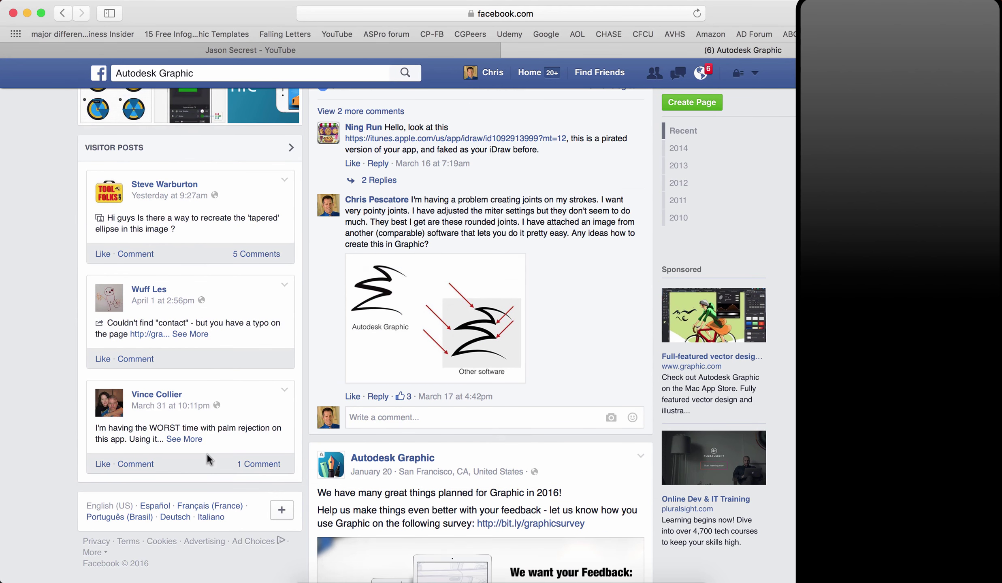
pyautogui.scroll(15, 218, 458)
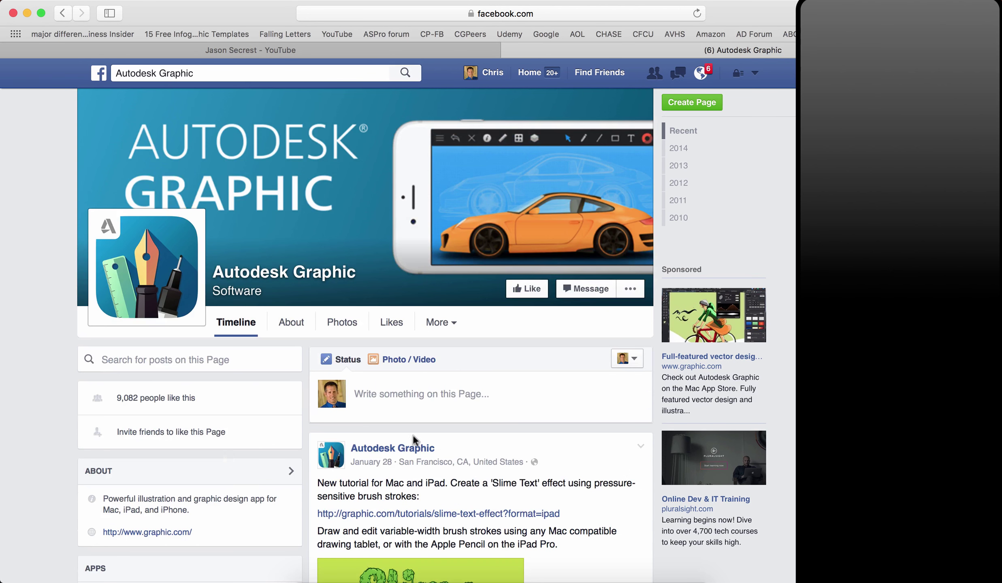
# Review the Autodesk Graphic timeline from the Slime Text post down to November 2015, and return to the dog drawing in Graphic
pyautogui.scroll(-2, 414, 441)
pyautogui.scroll(-3, 442, 401)
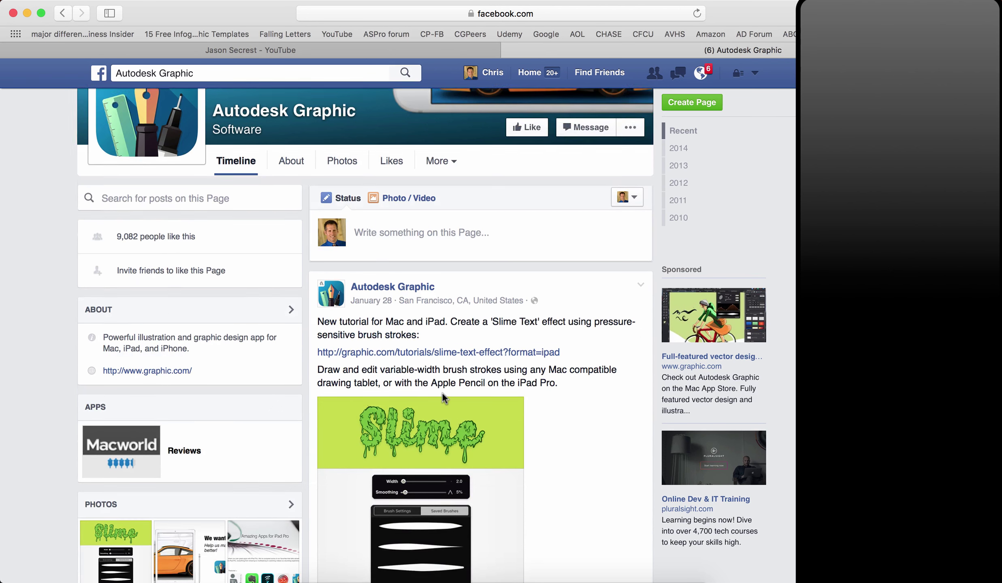
pyautogui.scroll(-6, 455, 448)
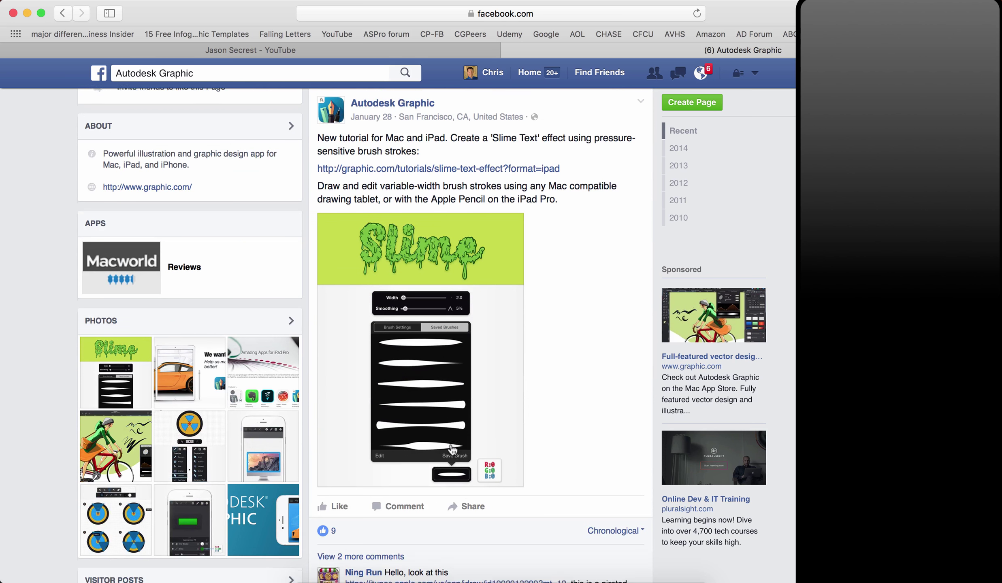
pyautogui.scroll(-9, 451, 448)
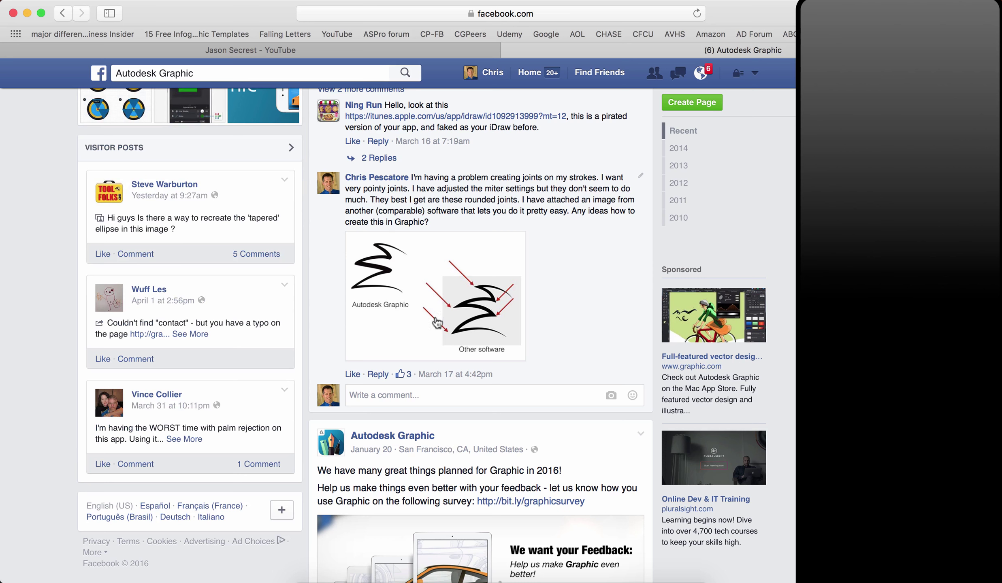
pyautogui.scroll(-3, 506, 316)
pyautogui.scroll(-2, 436, 267)
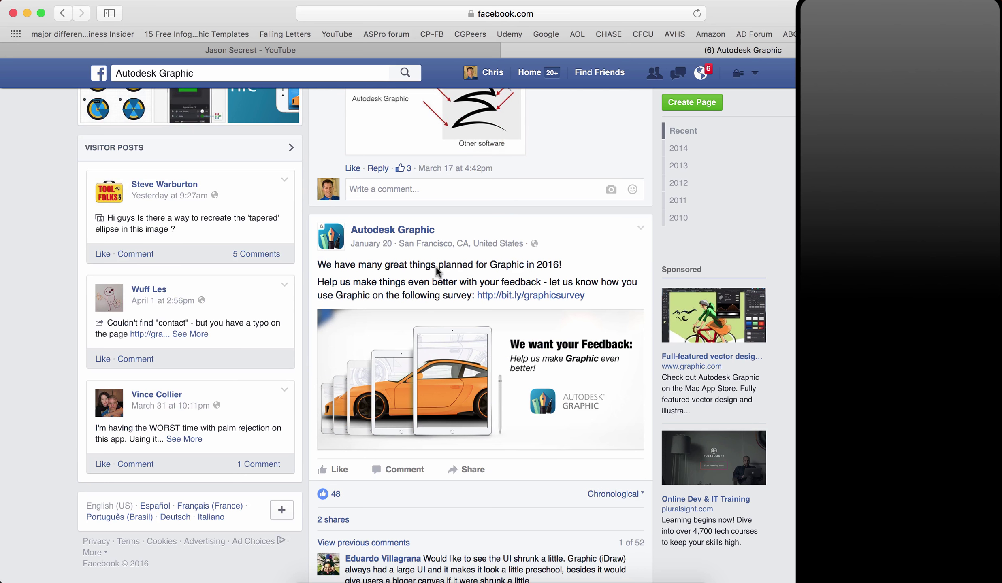
pyautogui.scroll(-3, 437, 268)
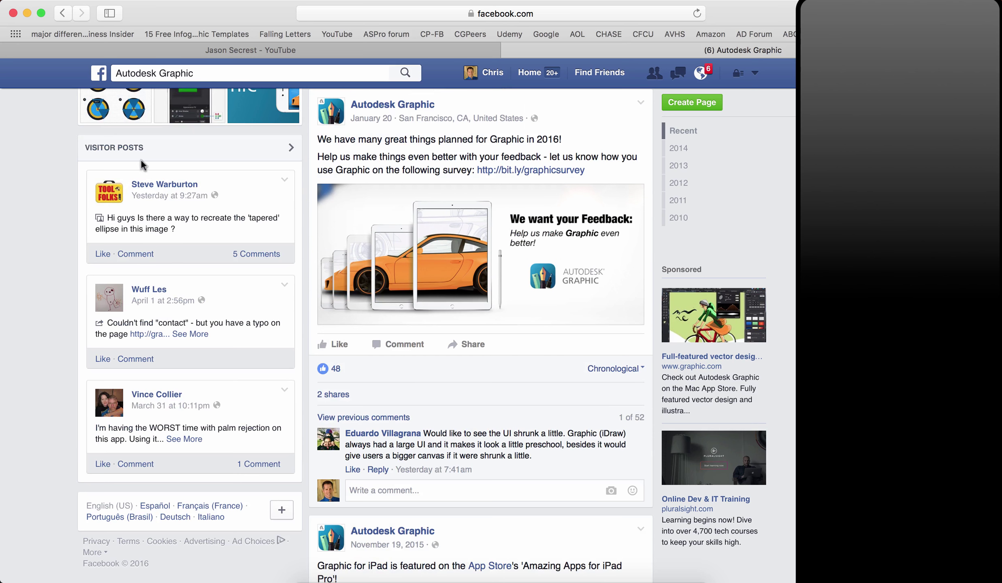
pyautogui.scroll(-3, 437, 299)
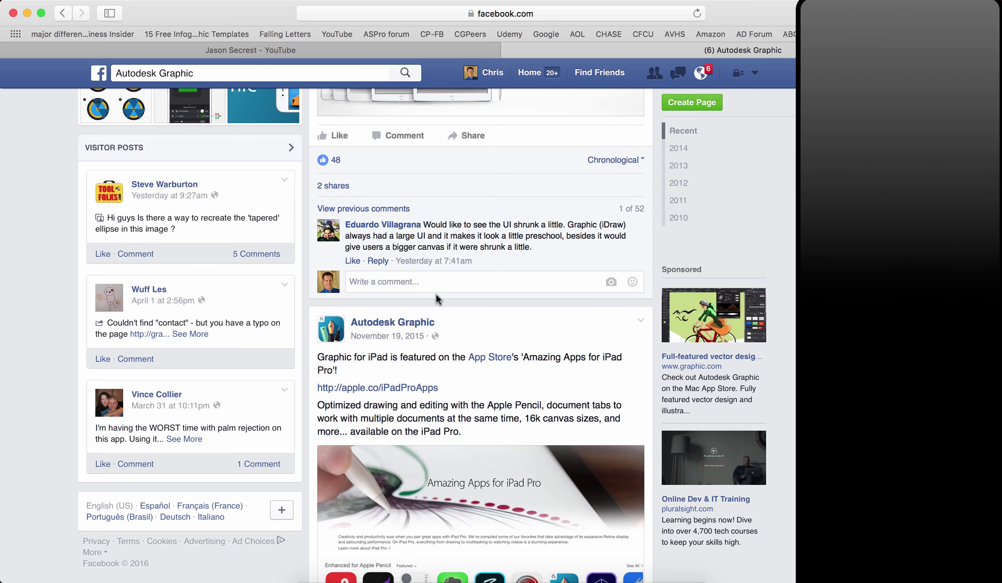
pyautogui.scroll(-8, 437, 299)
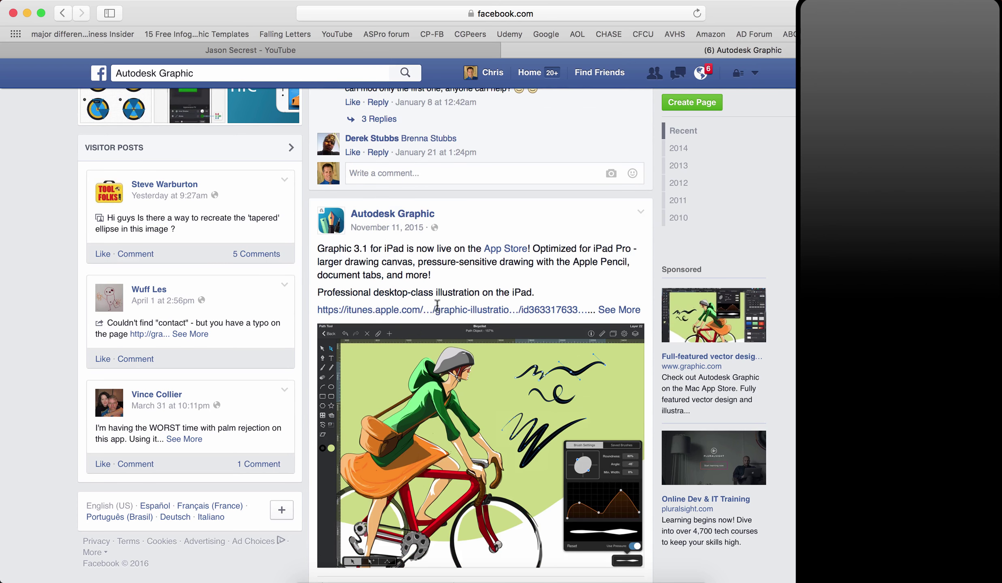
pyautogui.scroll(15, 437, 304)
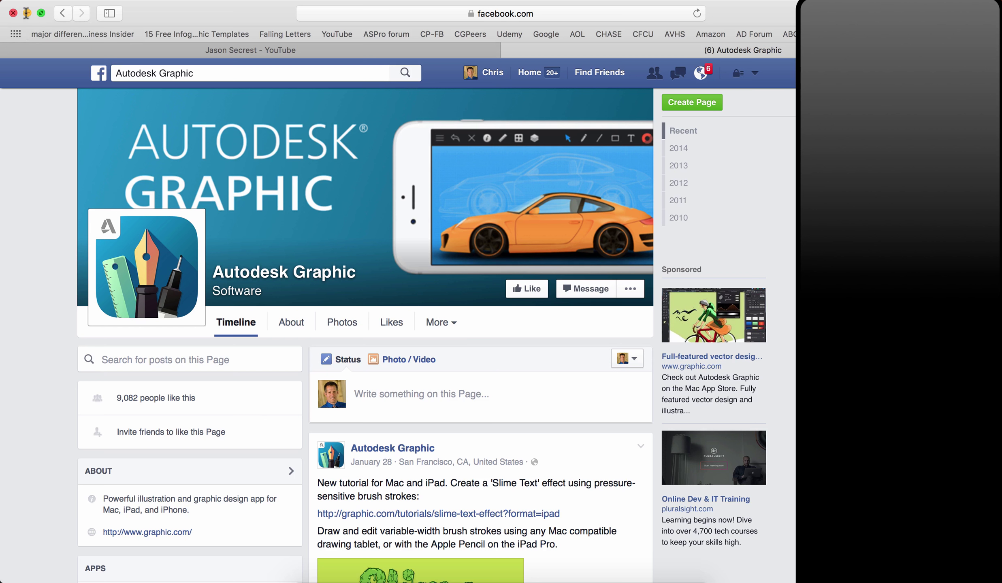
pyautogui.click(27, 12)
pyautogui.click(11, 10)
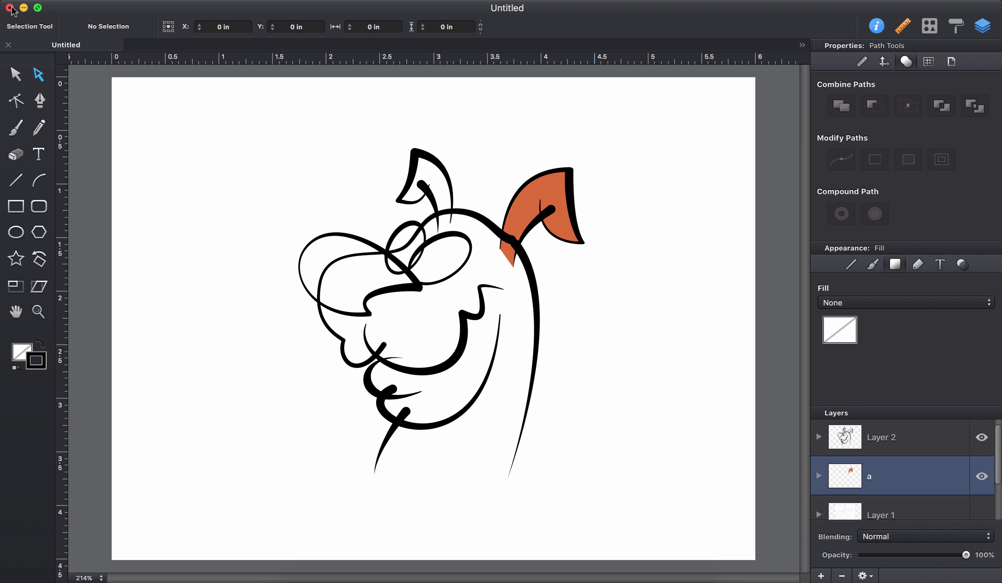